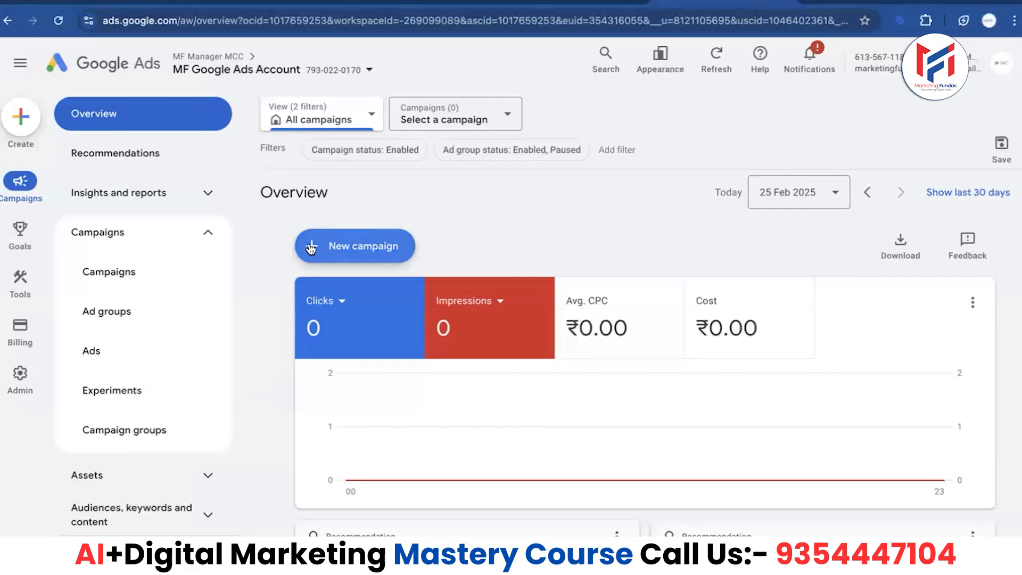
- Start a new campaign and choose Leads as its objective
left_click(315, 249)
left_click(349, 256)
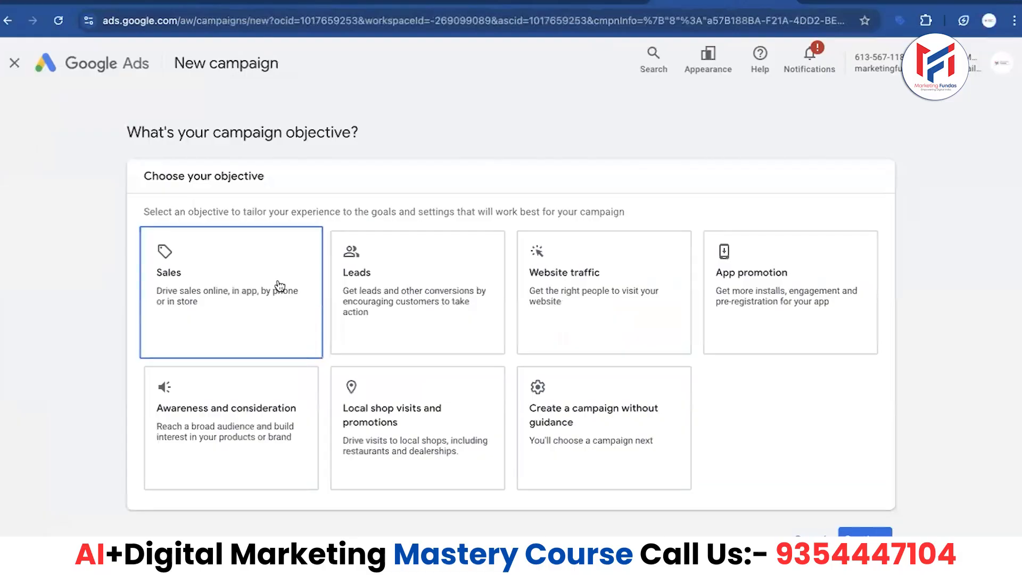
left_click(415, 292)
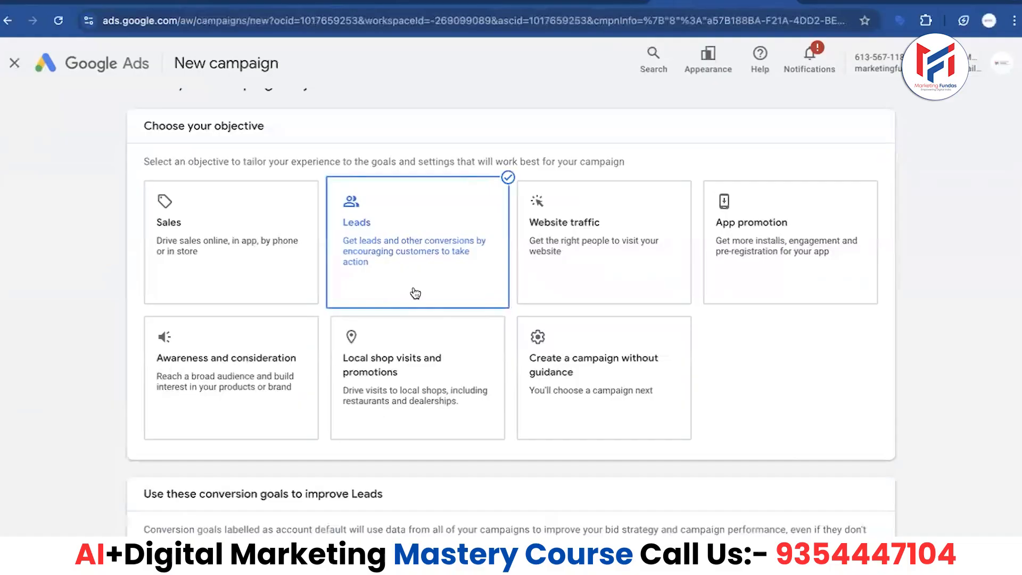
- Remove the Phone call leads conversion goal from the campaign and continue to the campaign type selection
scroll(73, 347, "down", 3)
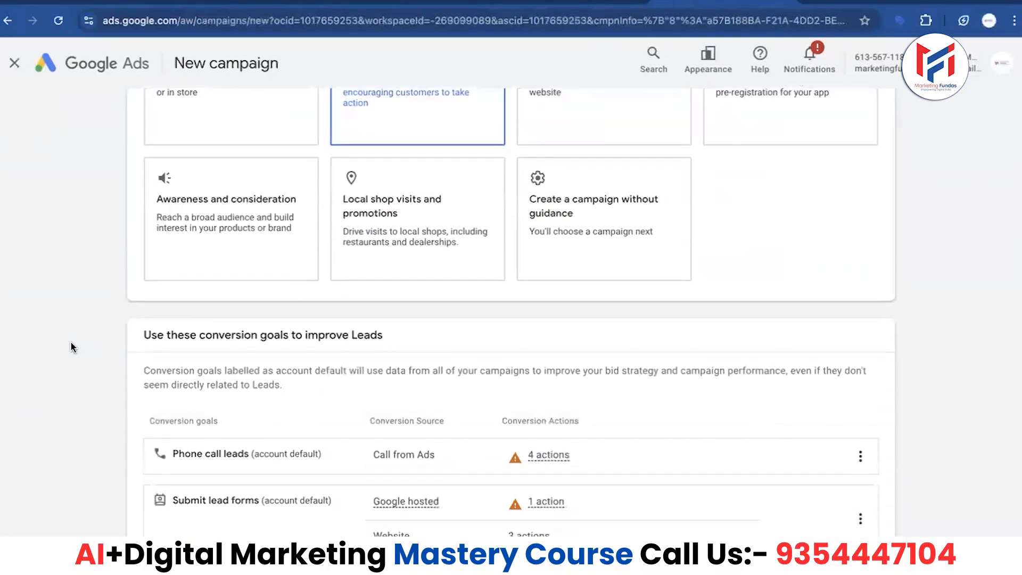
scroll(73, 347, "down", 3)
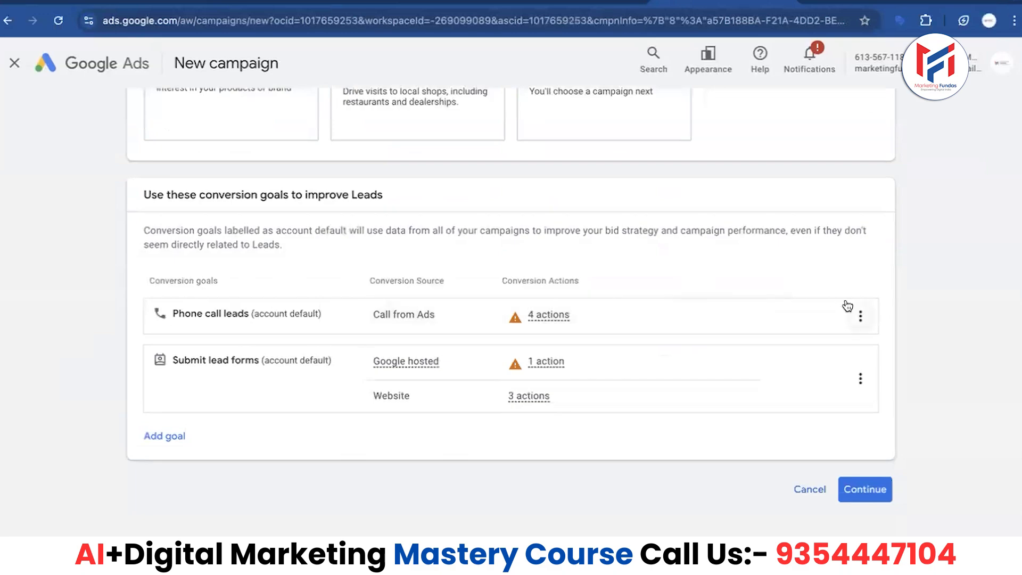
left_click(861, 316)
left_click(869, 326)
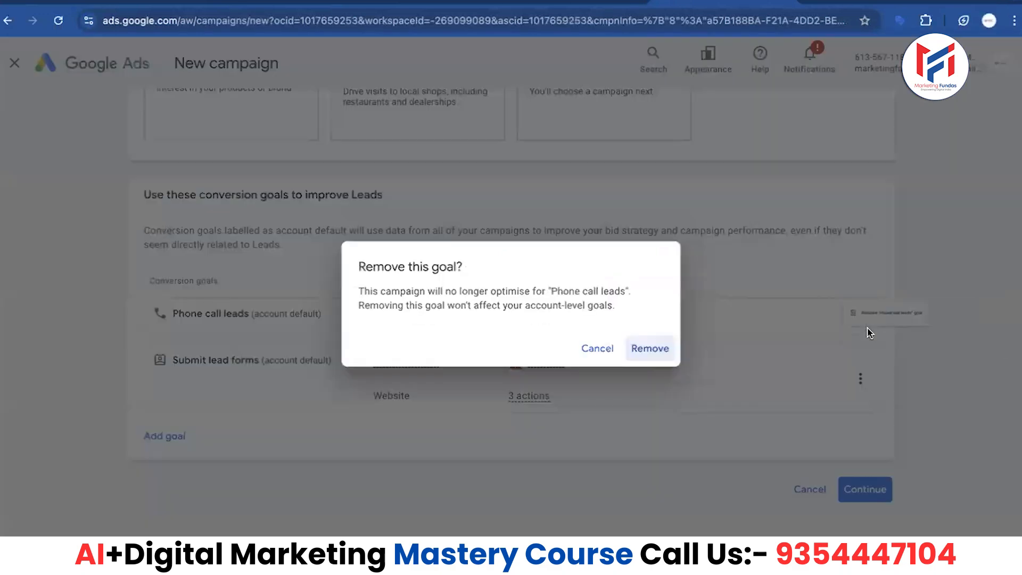
left_click(647, 353)
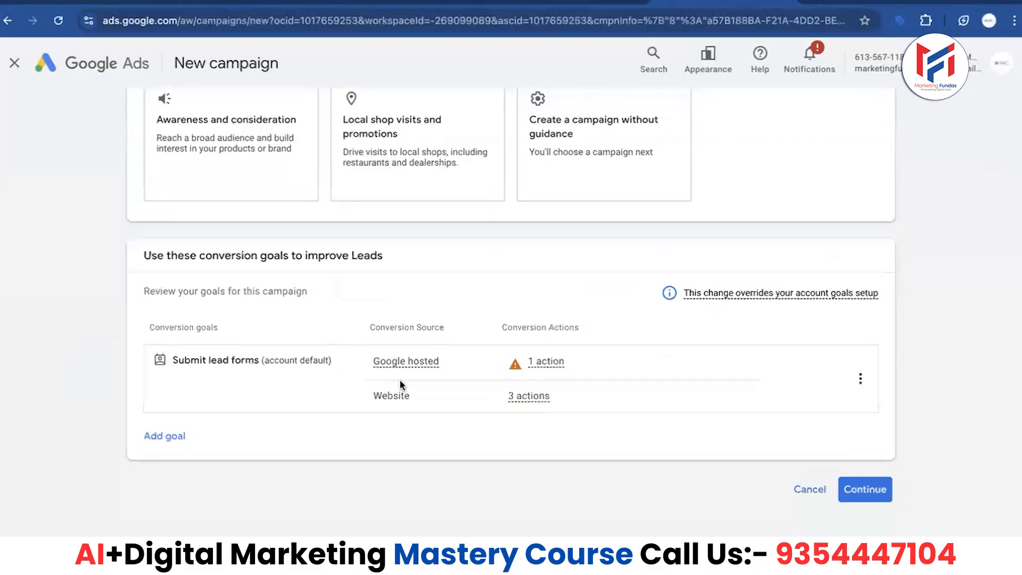
left_click(874, 490)
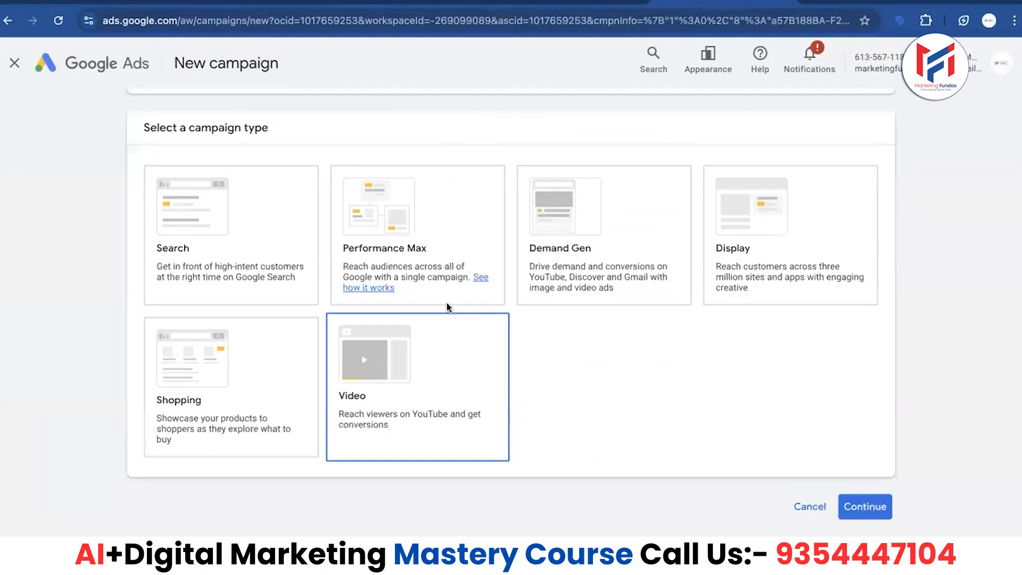
left_click(453, 251)
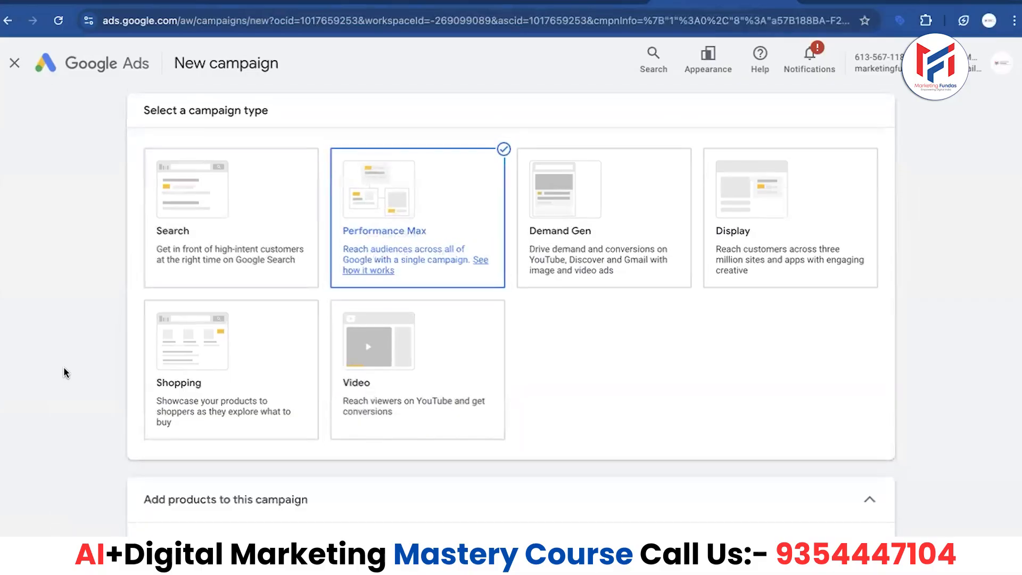
scroll(64, 369, "down", 5)
scroll(64, 368, "down", 1)
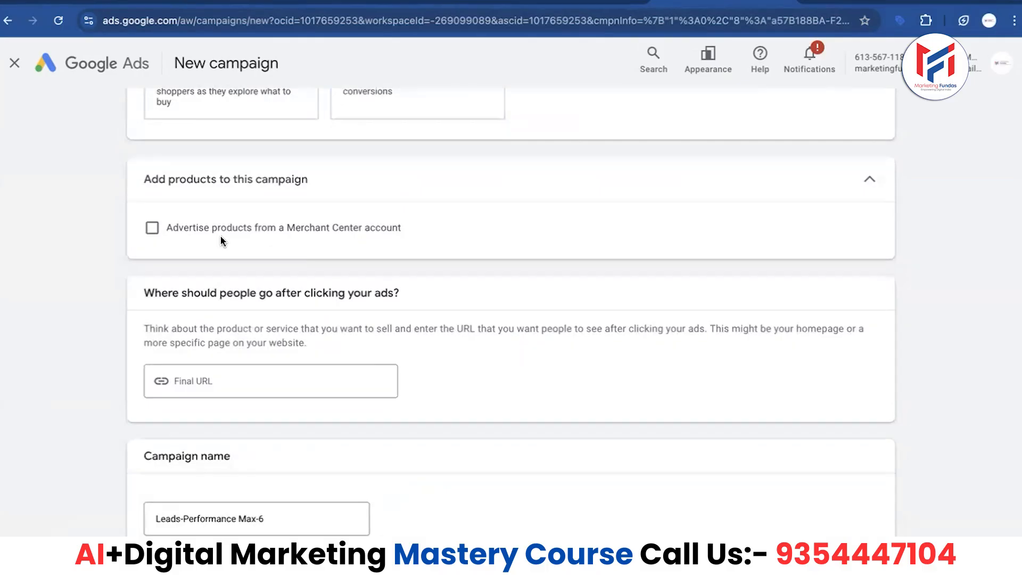
scroll(221, 240, "down", 1)
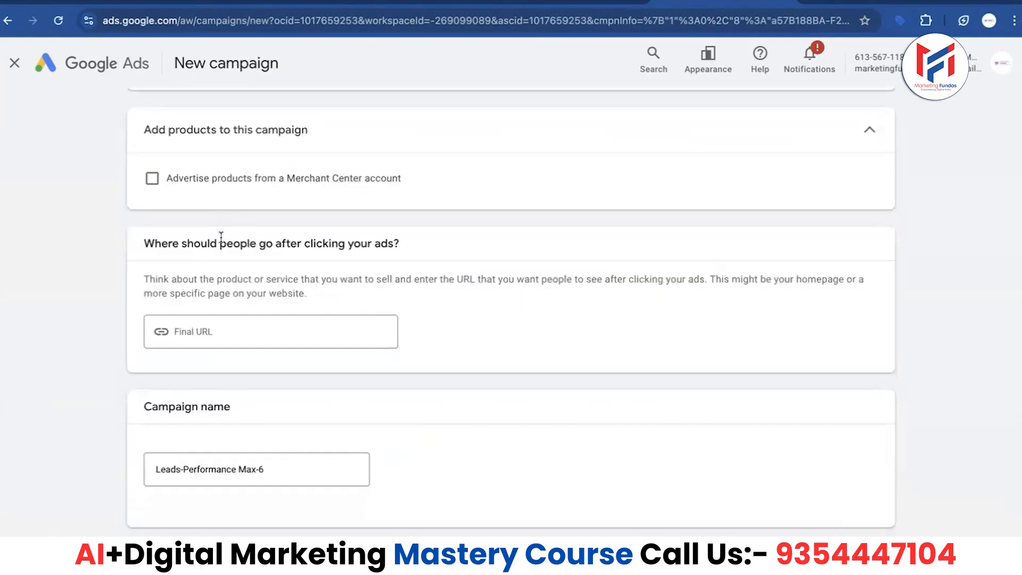
scroll(221, 237, "down", 1)
scroll(39, 330, "down", 2)
left_click(294, 266)
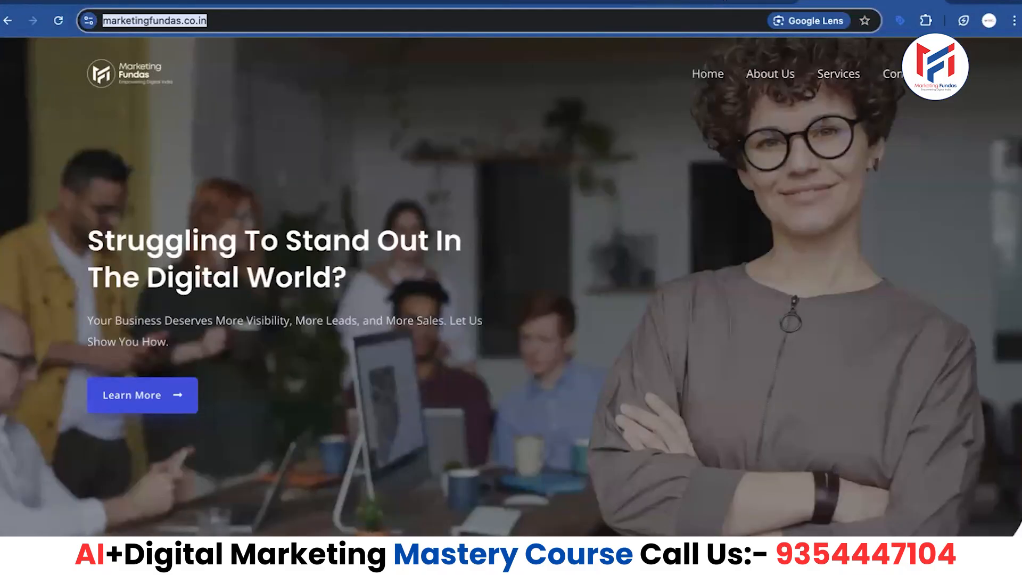
left_click(619, 2)
type("https://marketingfundas.co.in/")
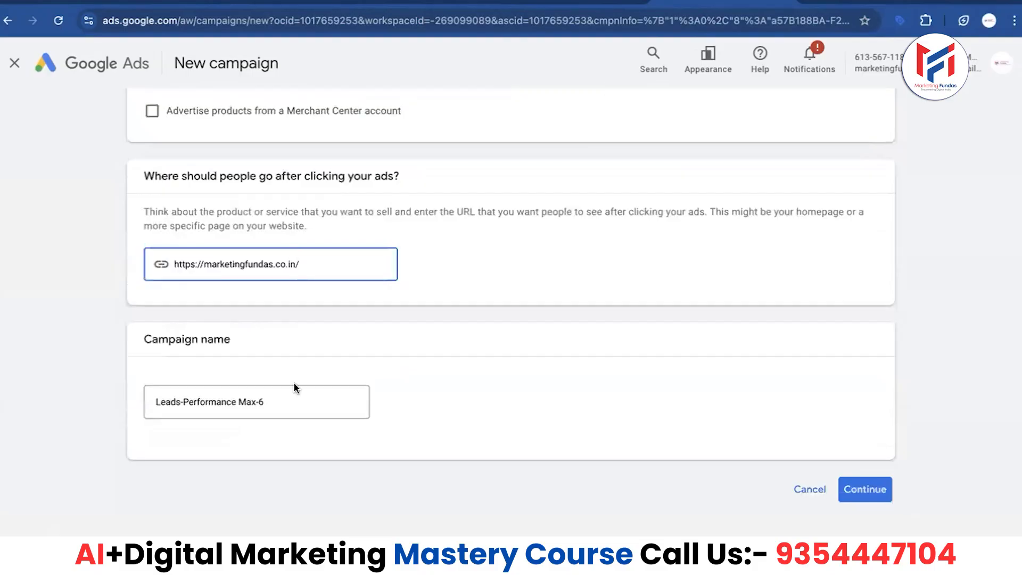
- Name the campaign "Leads-Performance Max MF Ads 25 feb" and continue by starting a new campaign instead of a saved draft
left_click(285, 402)
key("BackSpace")
key("BackSpace")
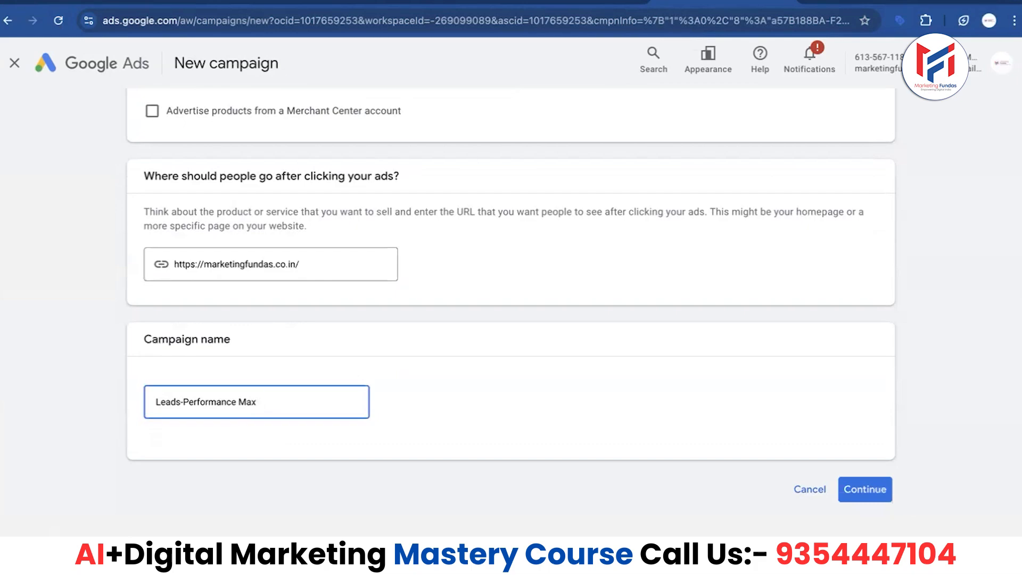
type("MF Ads 25 feb")
left_click(877, 493)
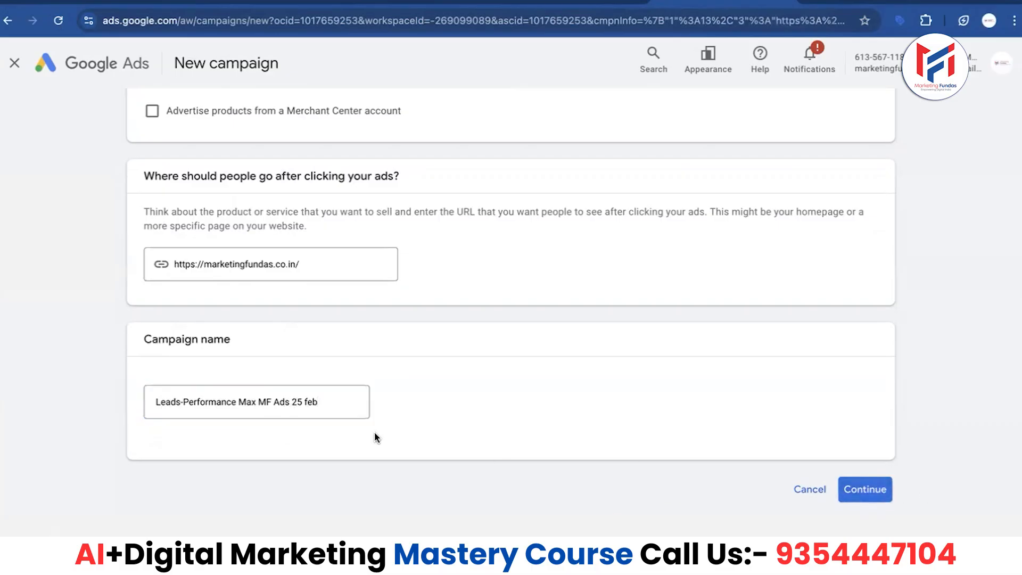
left_click(850, 491)
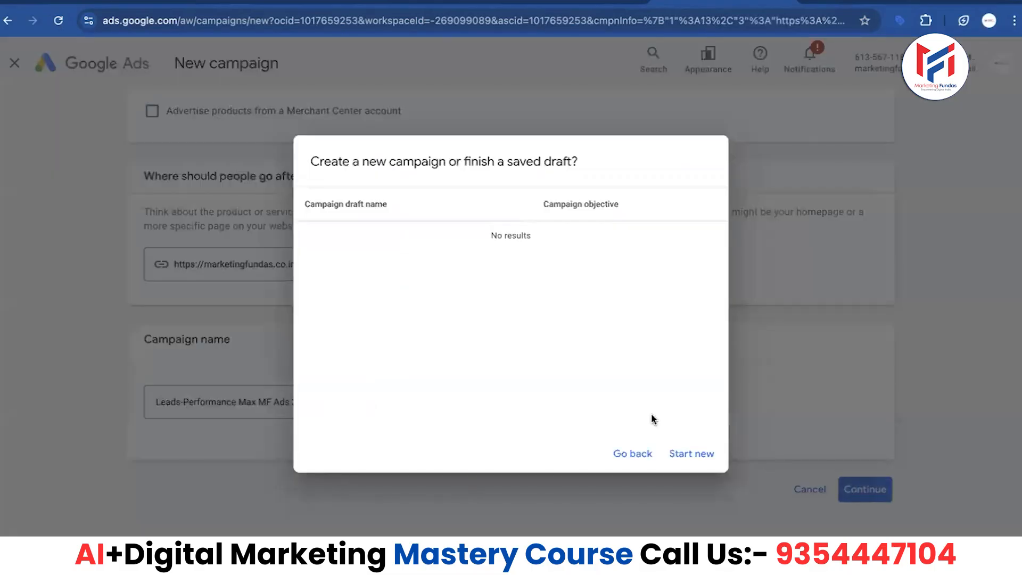
left_click(691, 454)
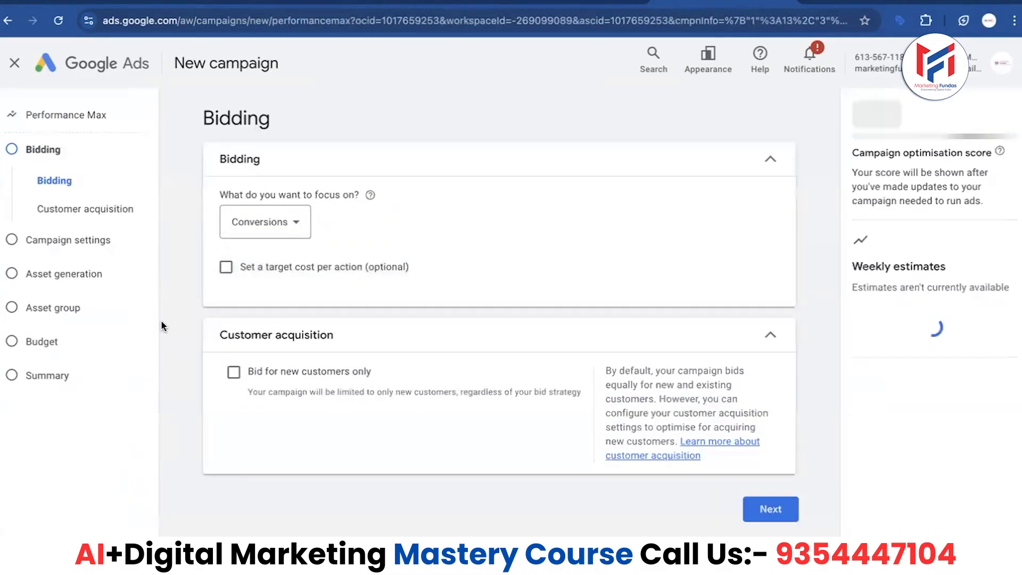
- Focus the bidding on Conversions with a target cost per action of ₹200, and proceed to the campaign settings
left_click(297, 223)
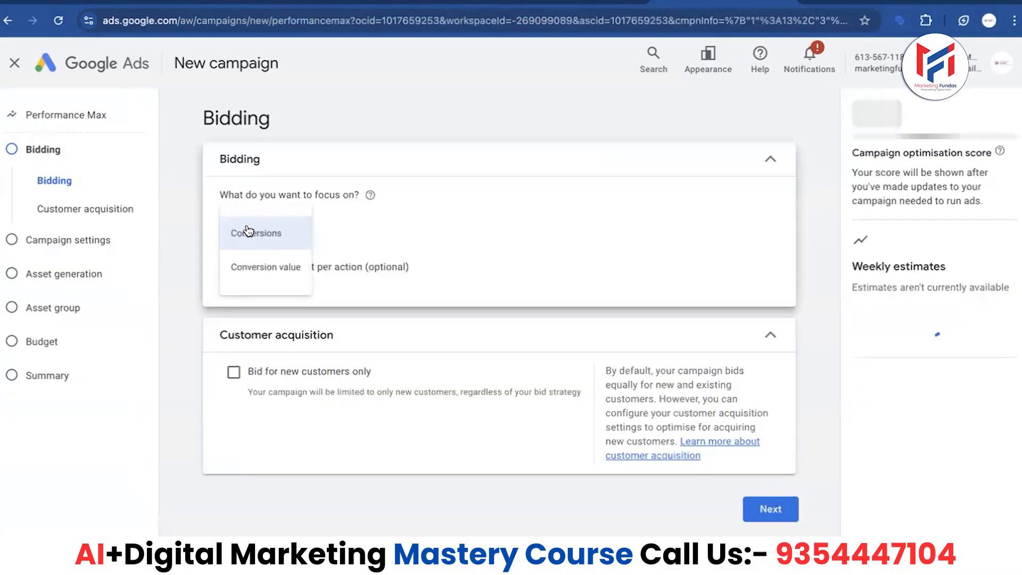
mouse_move(277, 267)
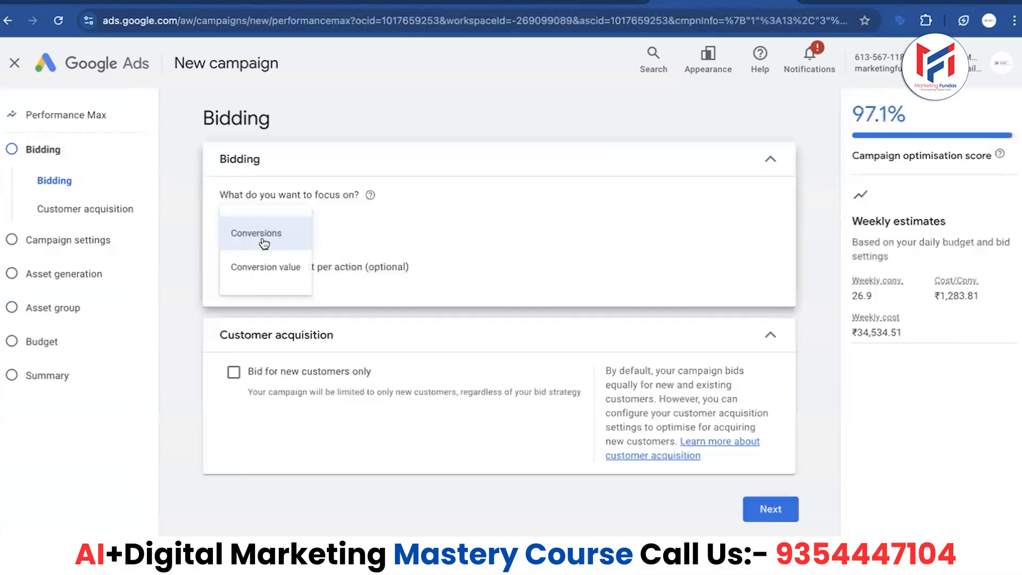
left_click(264, 243)
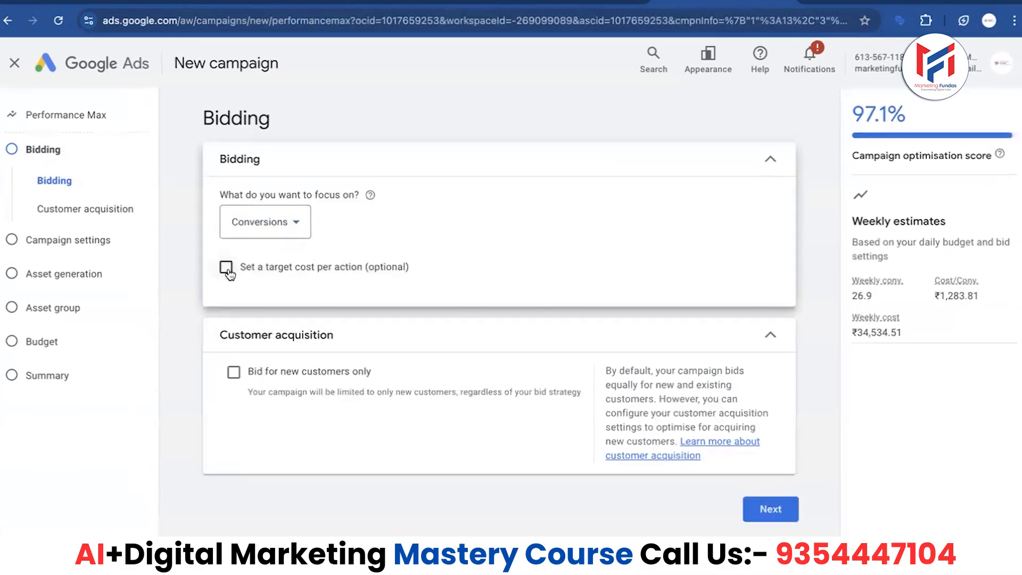
left_click(227, 268)
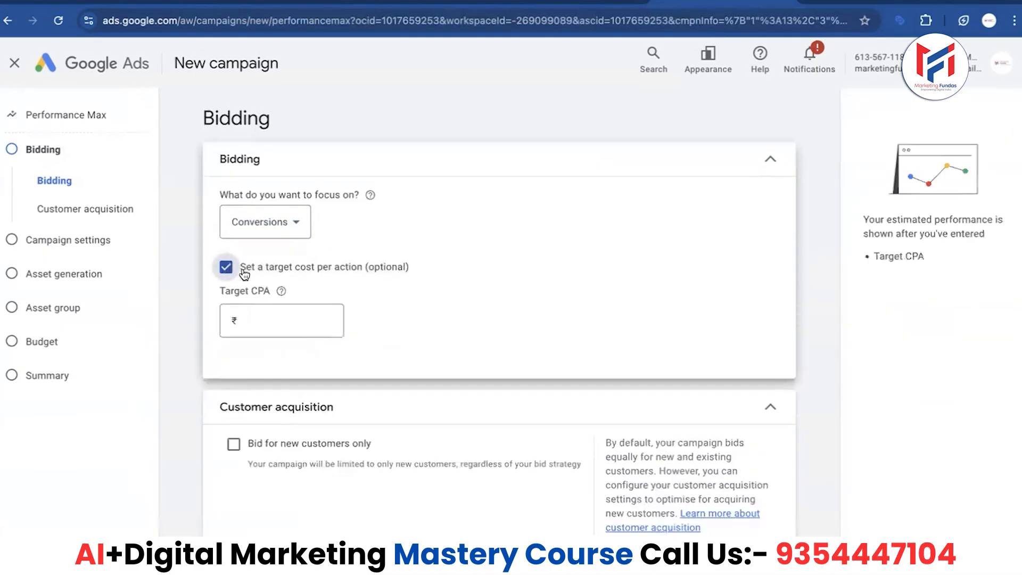
left_click(276, 320)
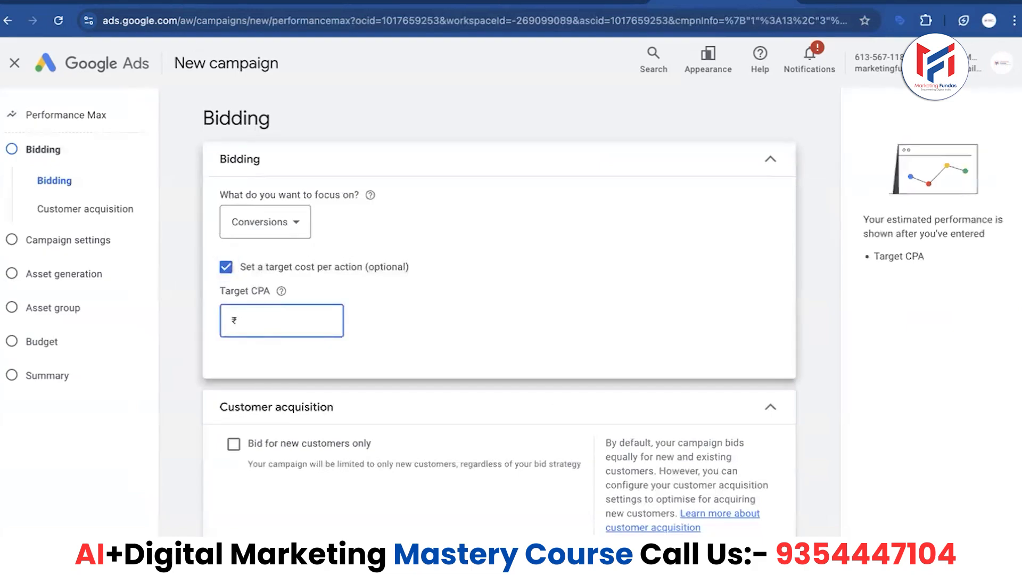
type("200")
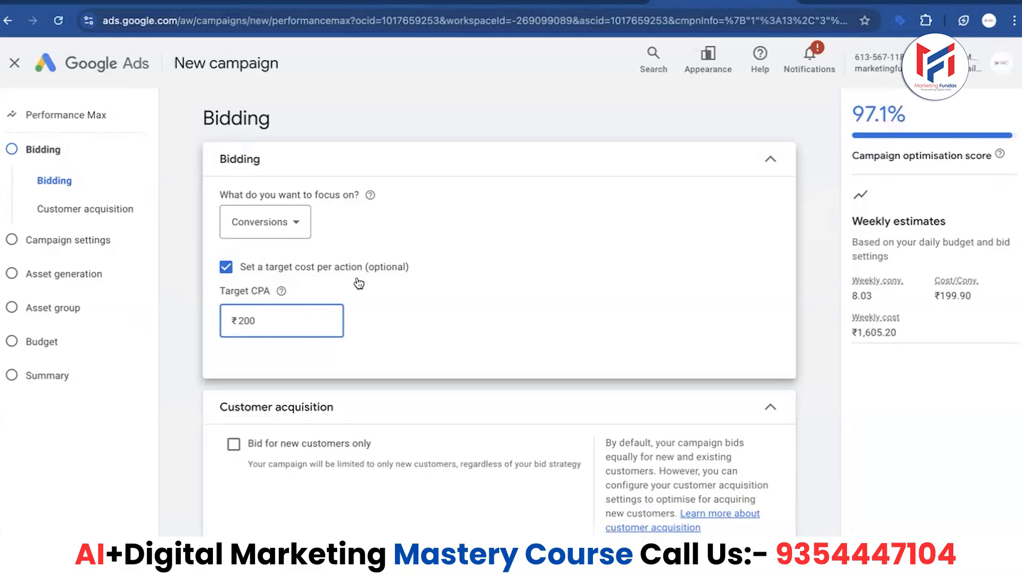
scroll(473, 361, "down", 2)
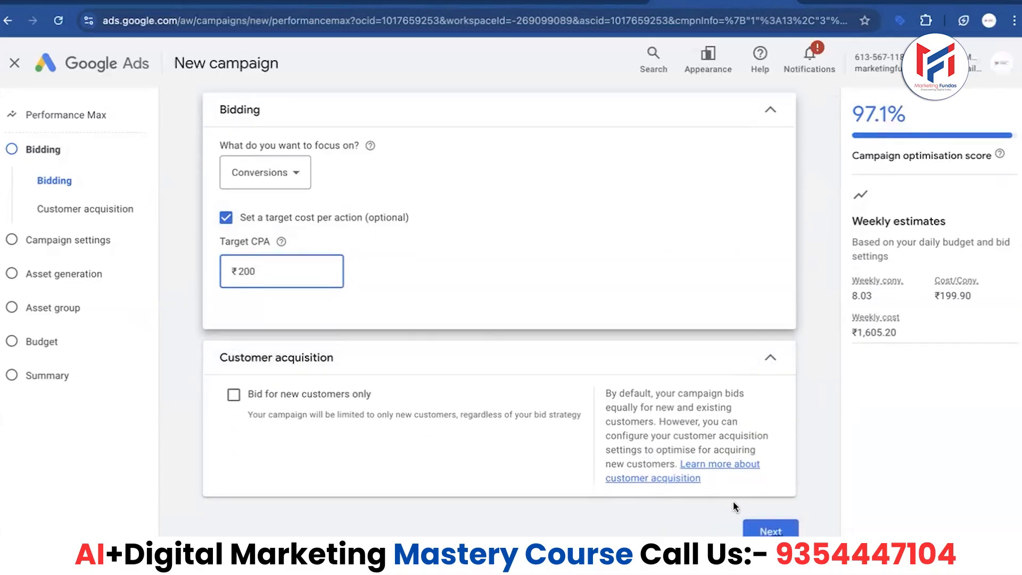
left_click(771, 531)
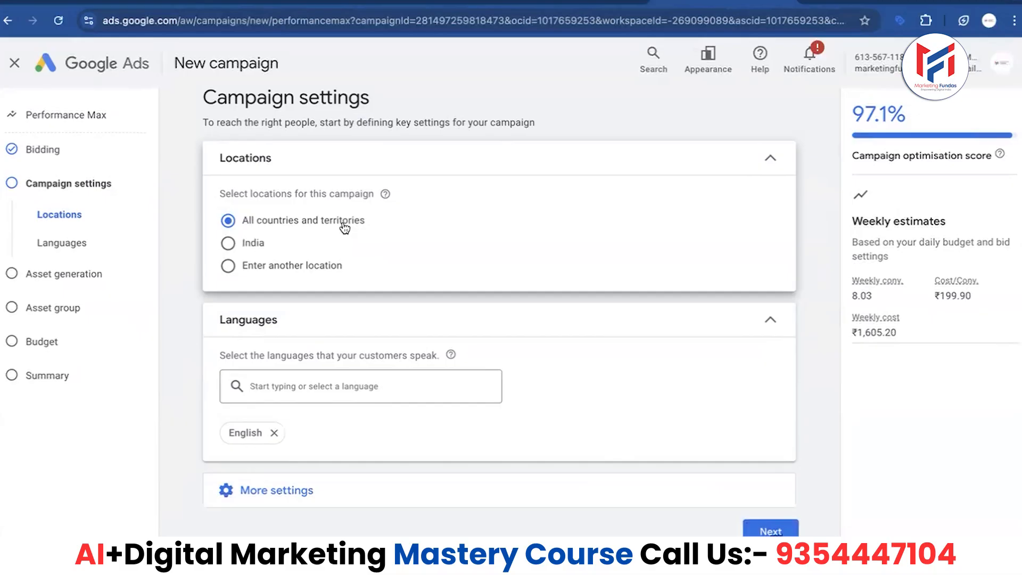
- Choose to enter another location and add the union territory of Delhi, India through the advanced location search
left_click(228, 244)
left_click(228, 265)
left_click(510, 308)
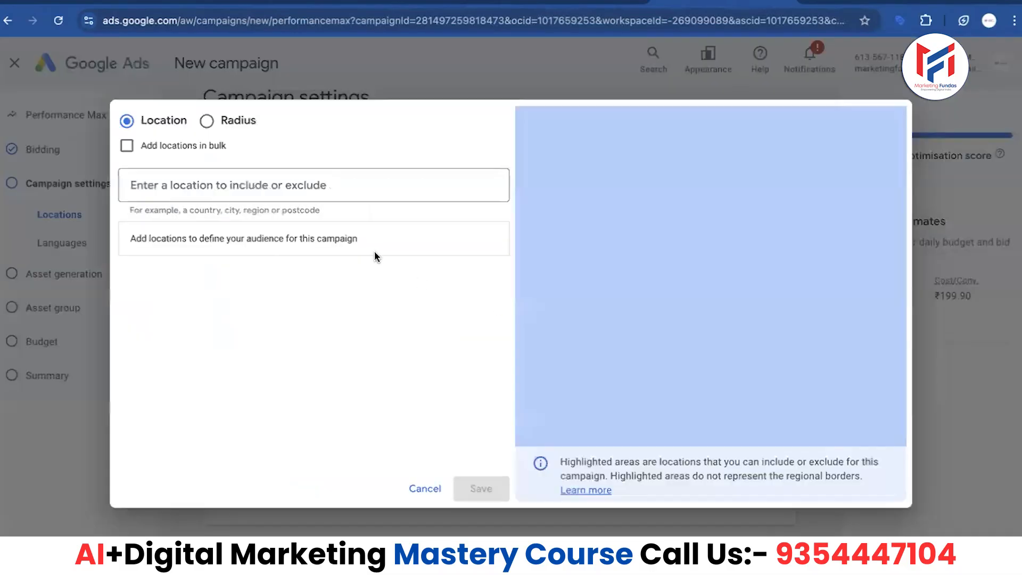
left_click(341, 185)
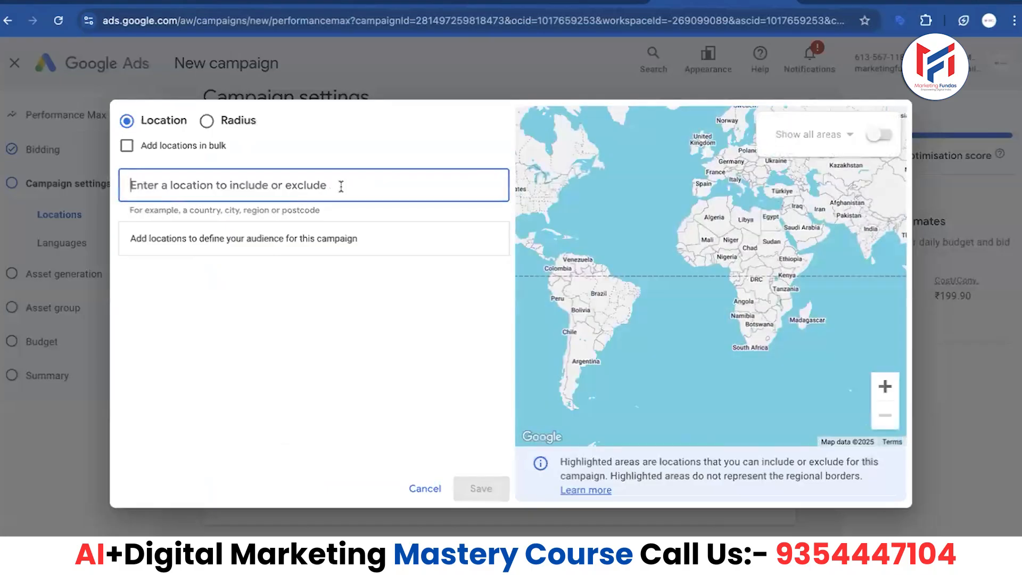
type("delhi")
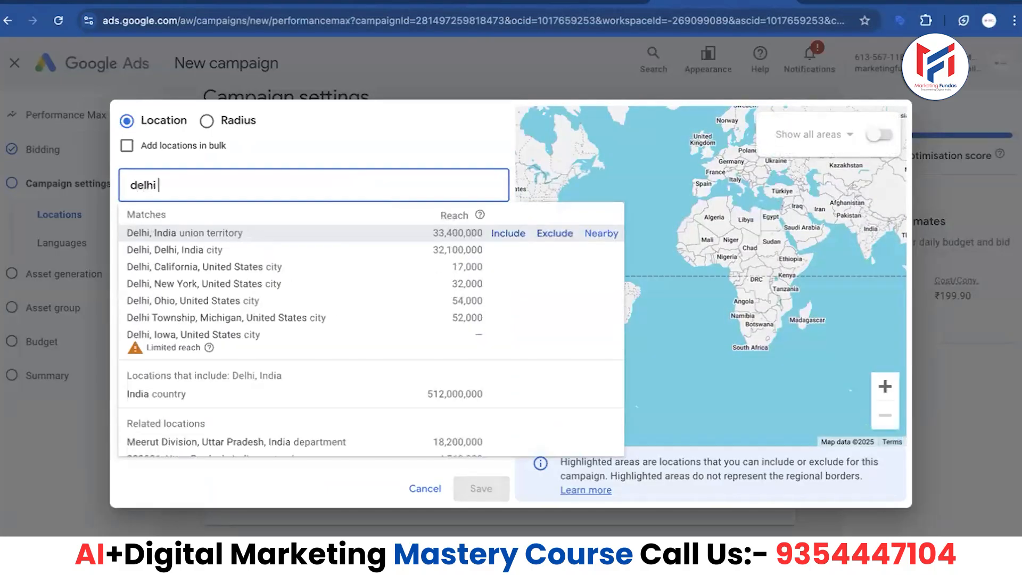
left_click(232, 234)
- Add the state of Haryana, India to the campaign's targeted locations
left_click(335, 185)
type("h")
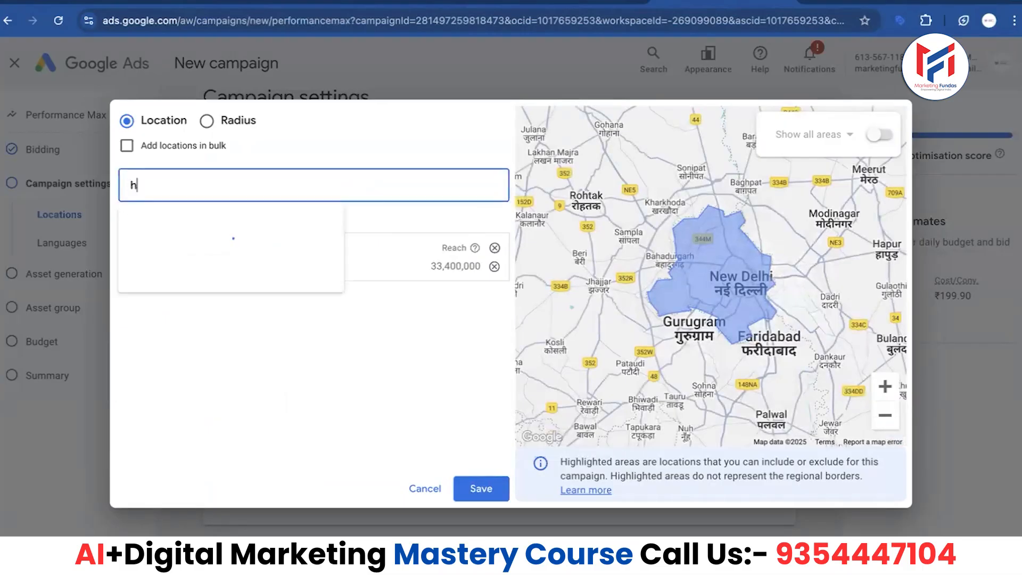
type("ary")
key("BackSpace")
type("ry")
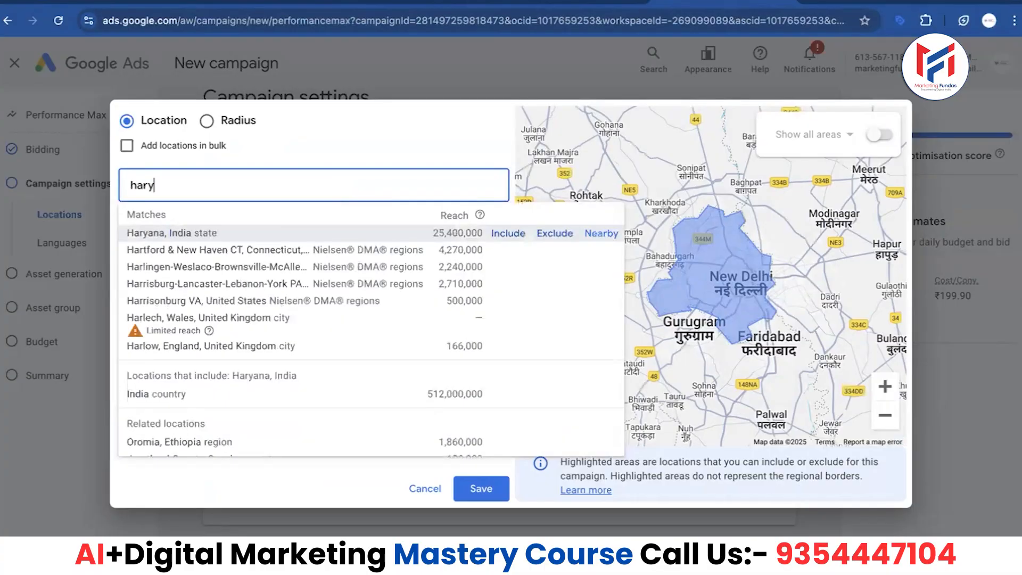
left_click(224, 235)
- Add the state of Punjab, India to the targeted locations and save the location selection
left_click(317, 200)
type("pu")
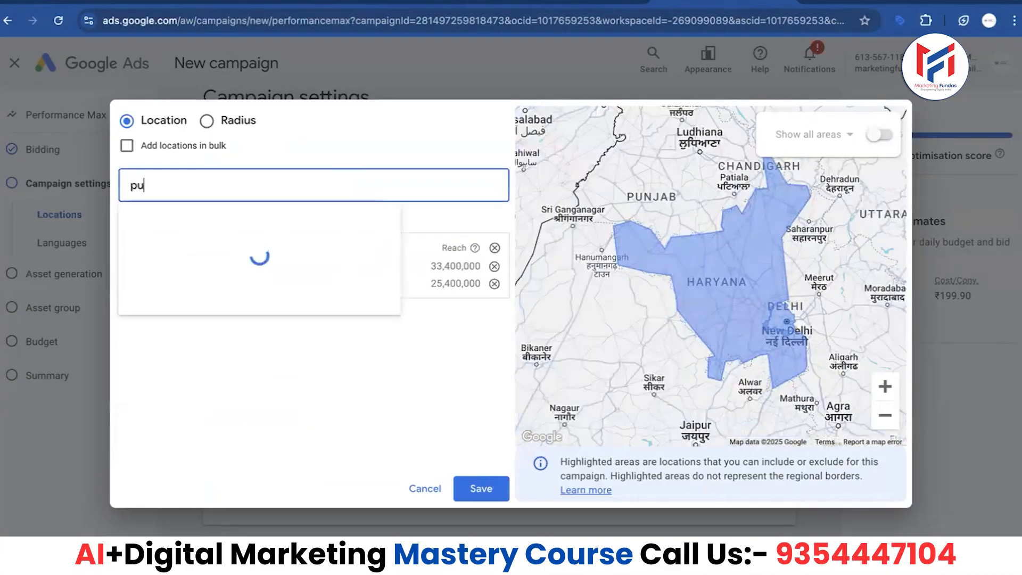
type("nj")
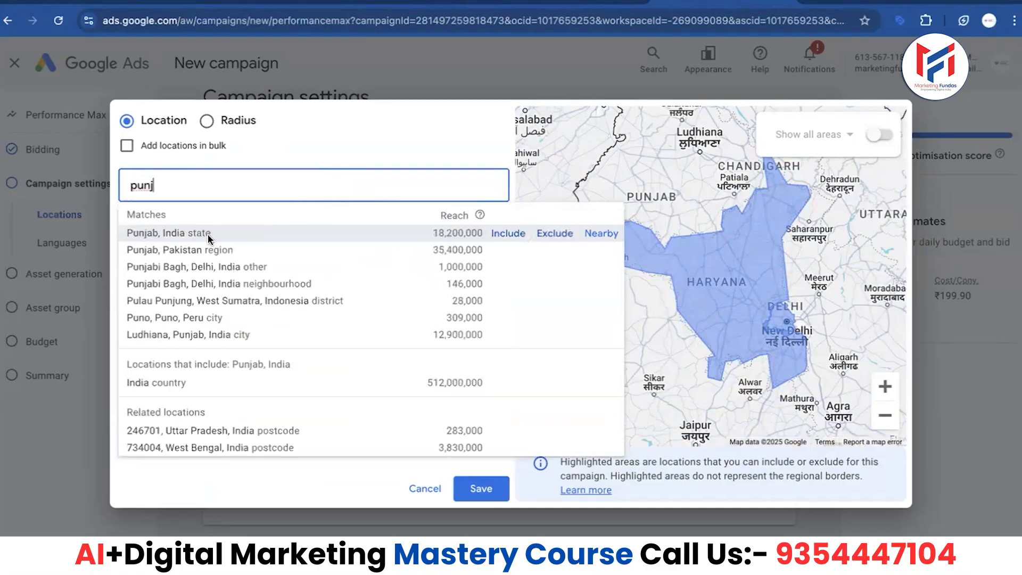
left_click(209, 236)
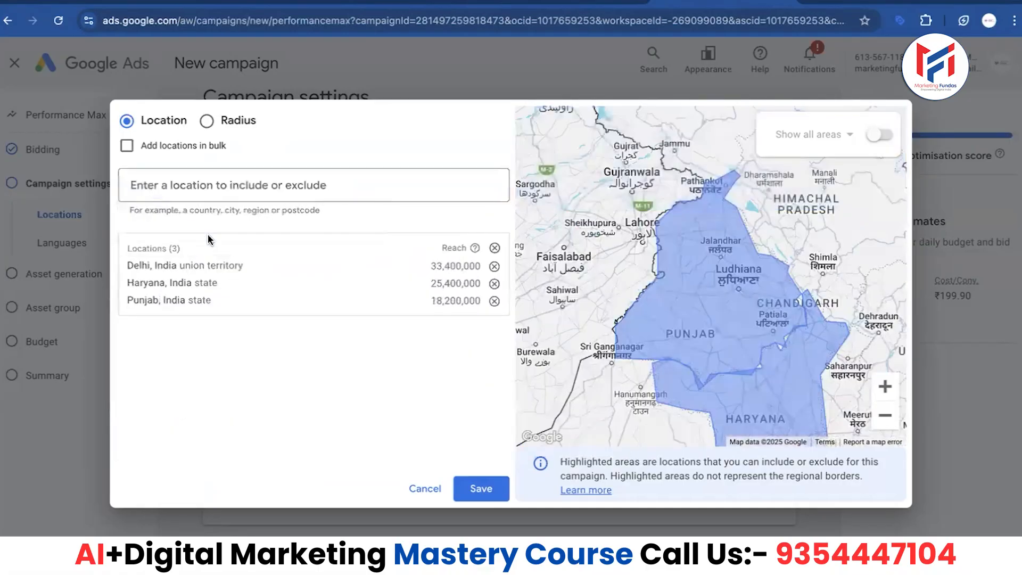
left_click(466, 478)
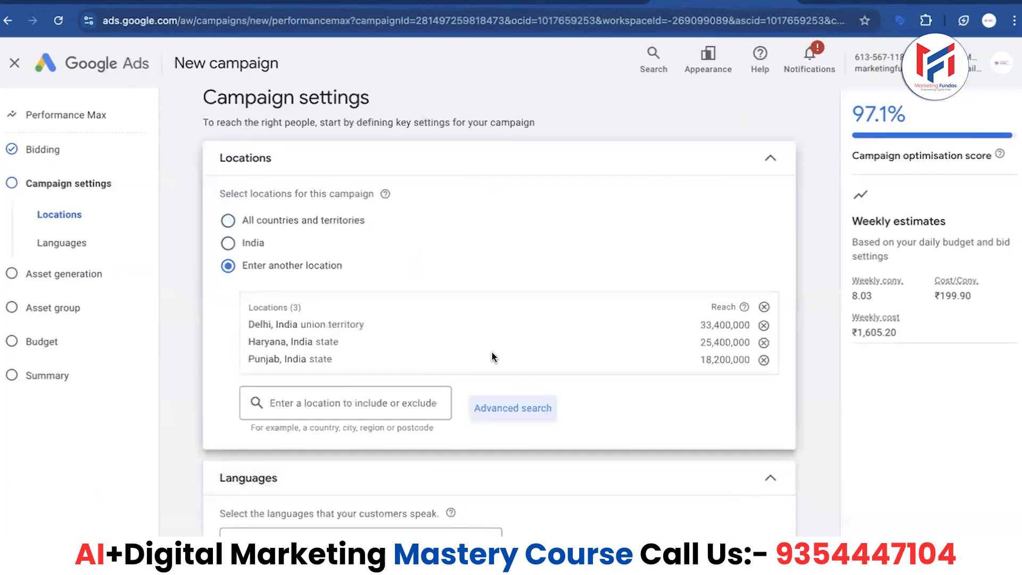
- Add Hindi to the campaign's languages alongside English, and clear the language search text
scroll(491, 356, "down", 2)
scroll(491, 356, "down", 2)
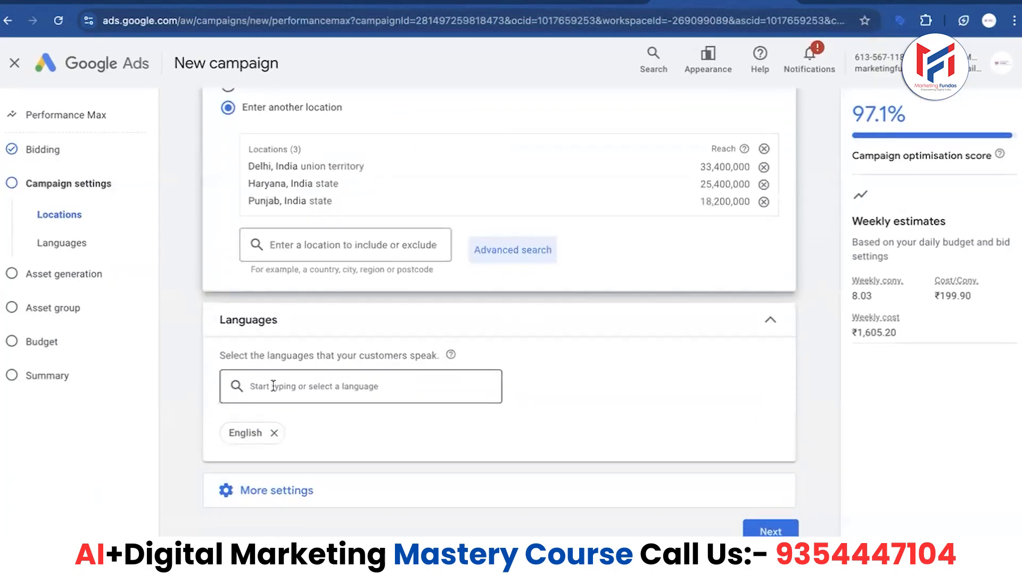
left_click(304, 383)
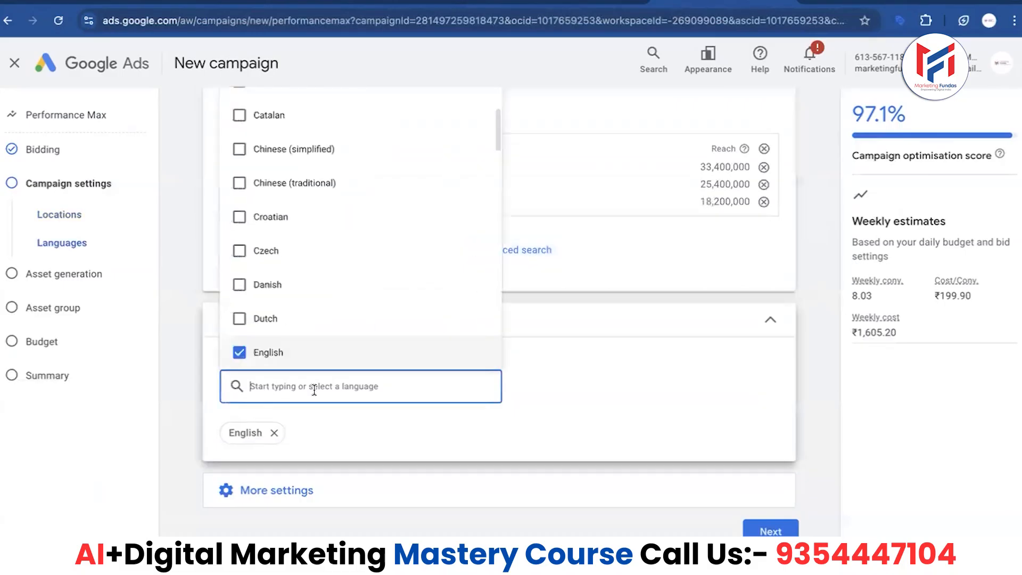
type("Hindi")
left_click(260, 427)
left_click(208, 428)
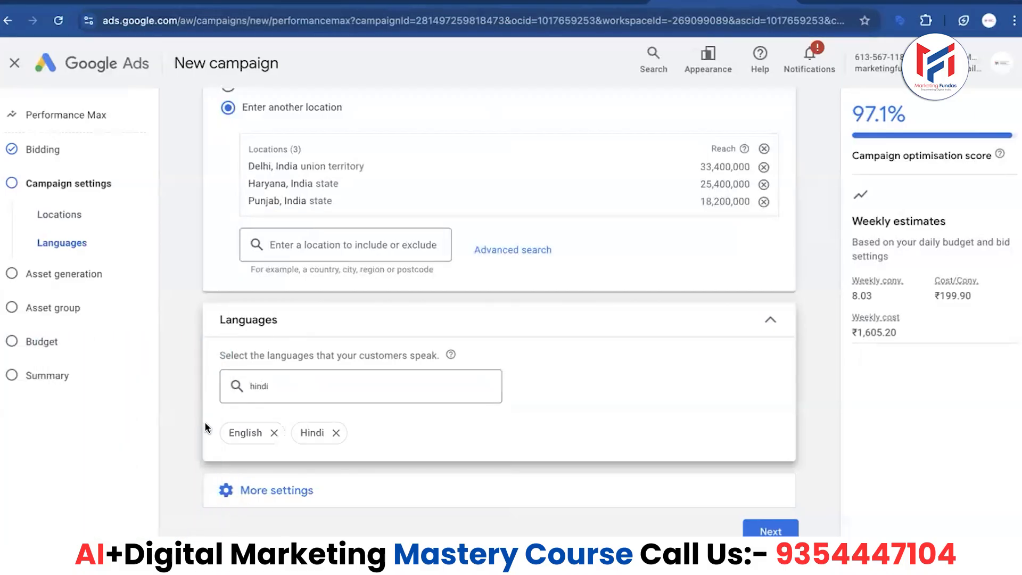
double_click(312, 386)
key("BackSpace")
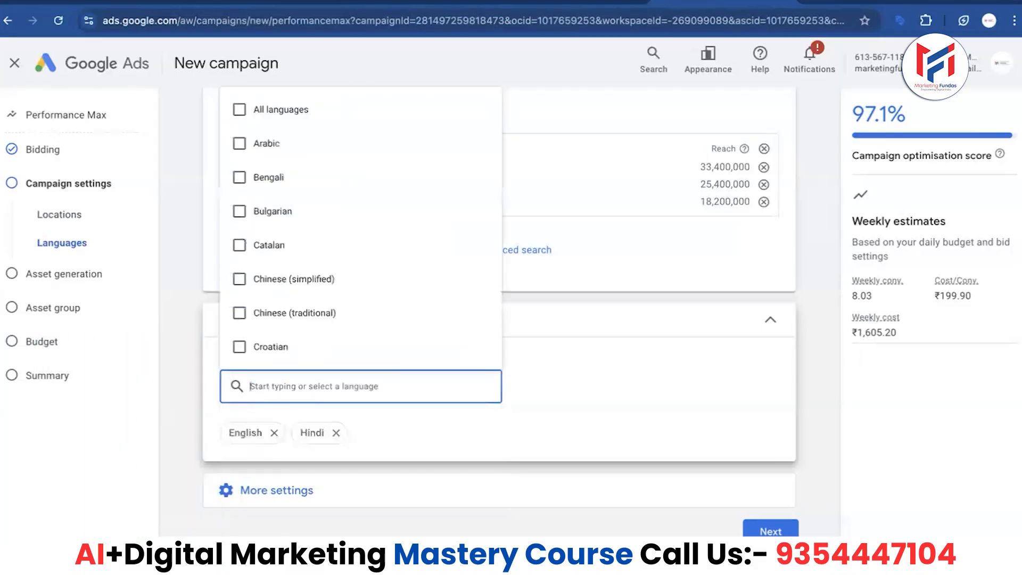
left_click(204, 408)
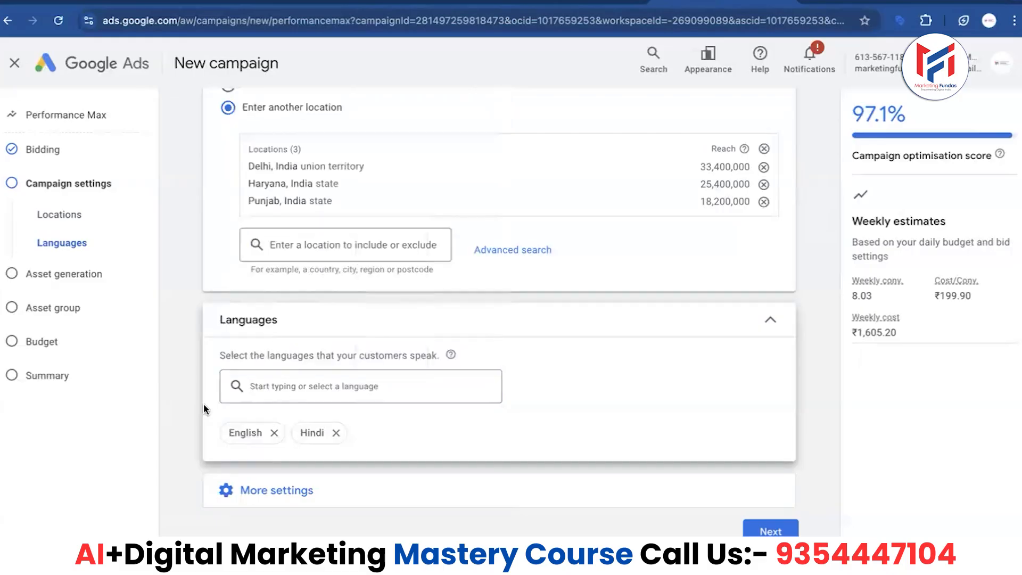
- Expand the additional campaign settings and set the ad schedule's days to Mondays - Fridays
left_click(245, 490)
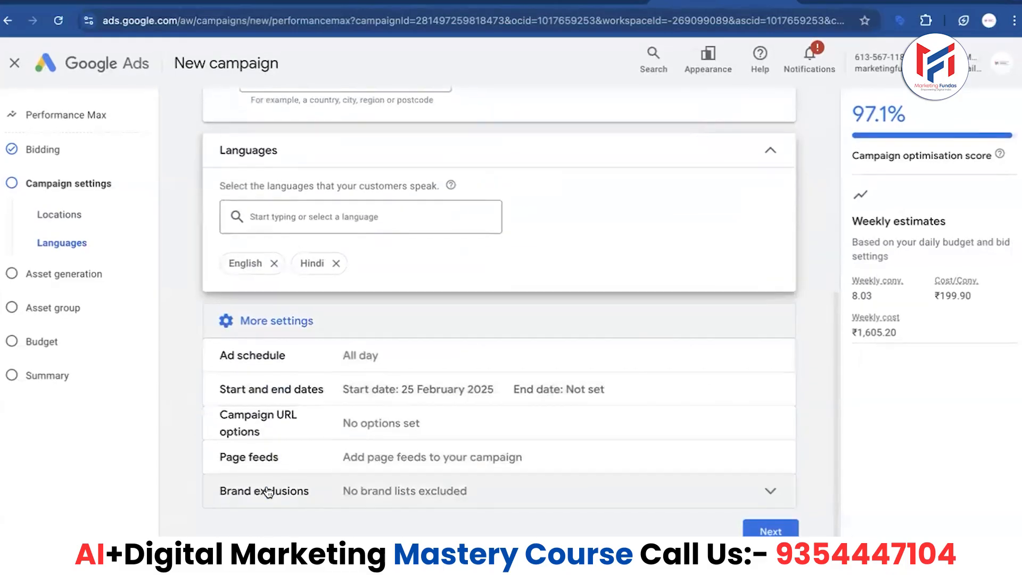
left_click(362, 351)
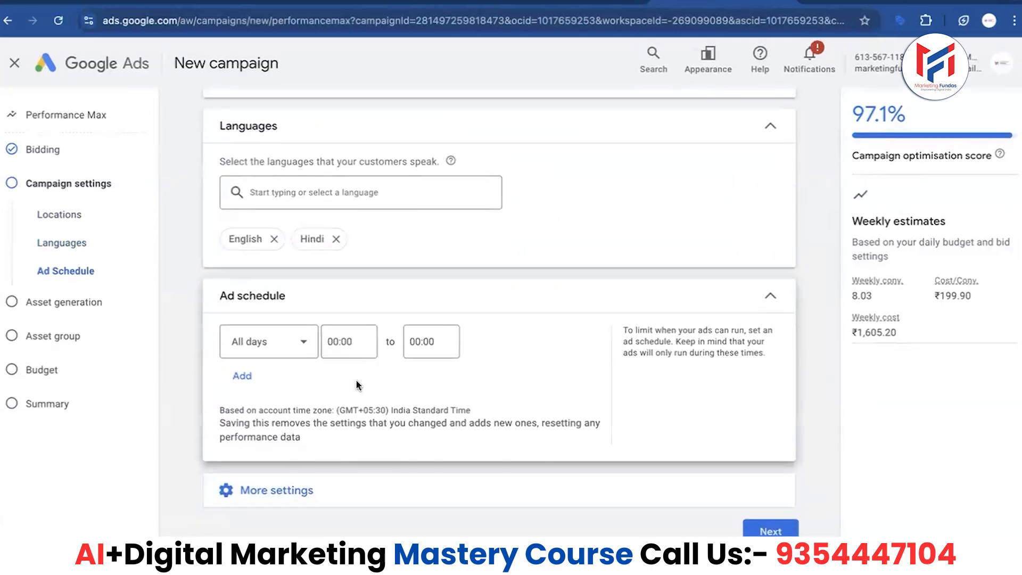
left_click(300, 341)
left_click(271, 140)
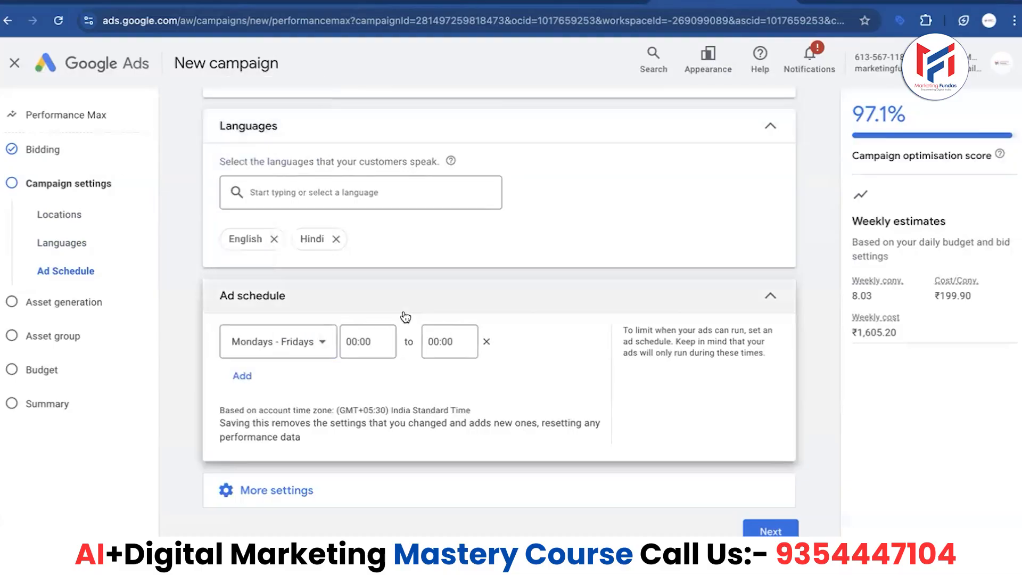
- Set the Mondays - Fridays ad schedule to run from 09:00 to 19:00
left_click(381, 338)
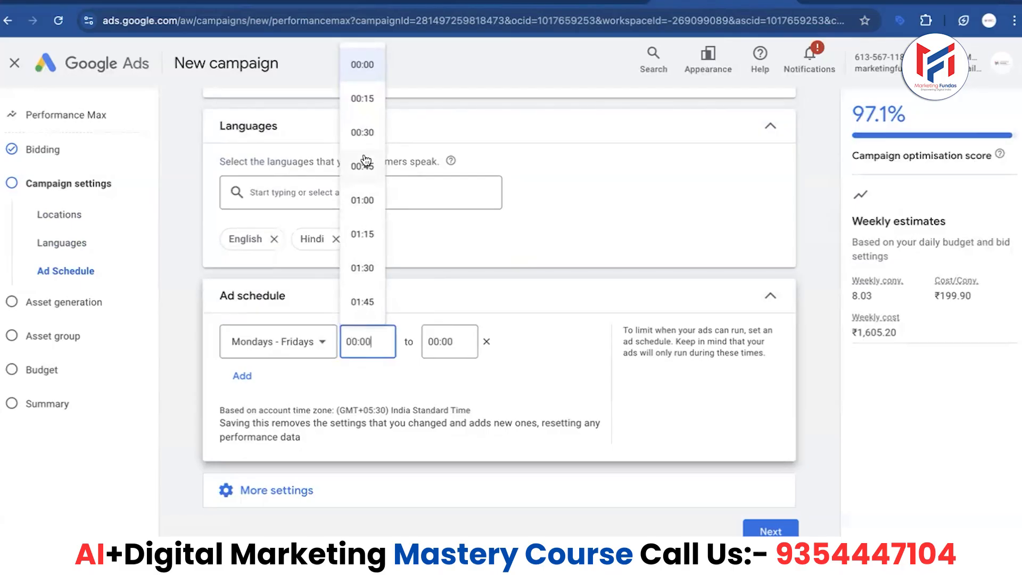
scroll(365, 159, "down", 10)
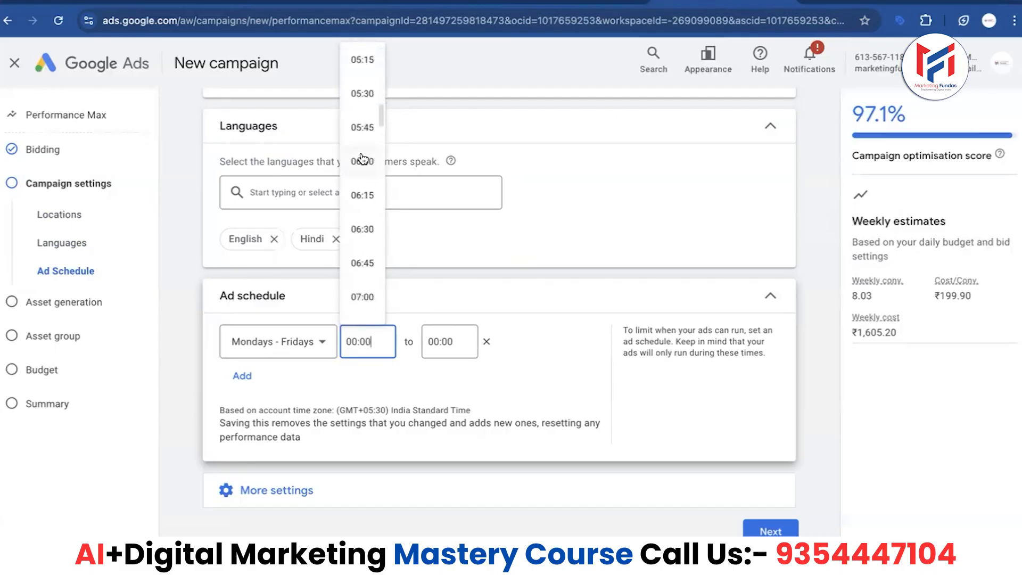
scroll(363, 158, "down", 5)
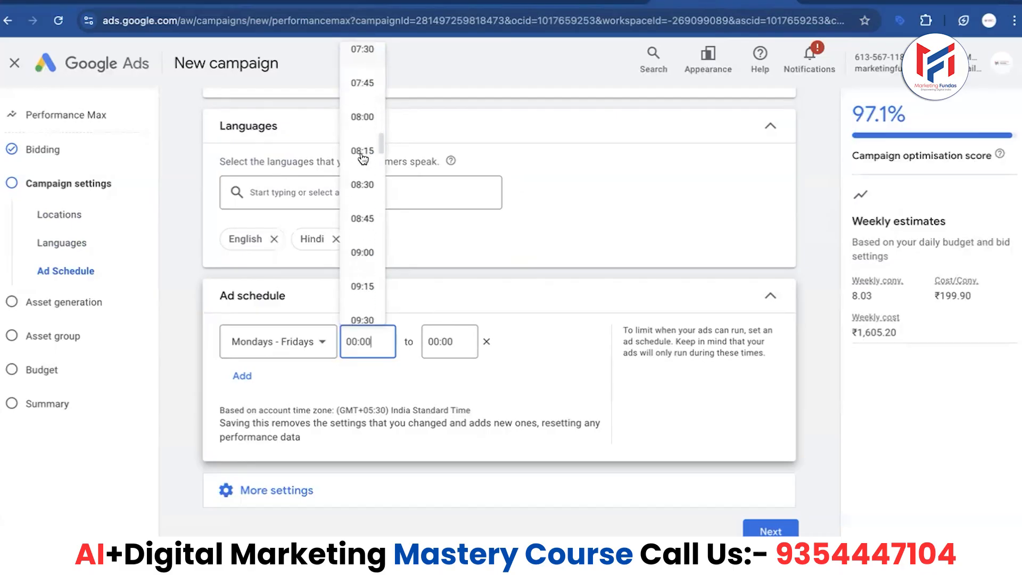
scroll(363, 158, "down", 1)
left_click(361, 171)
left_click(437, 340)
scroll(438, 301, "down", 20)
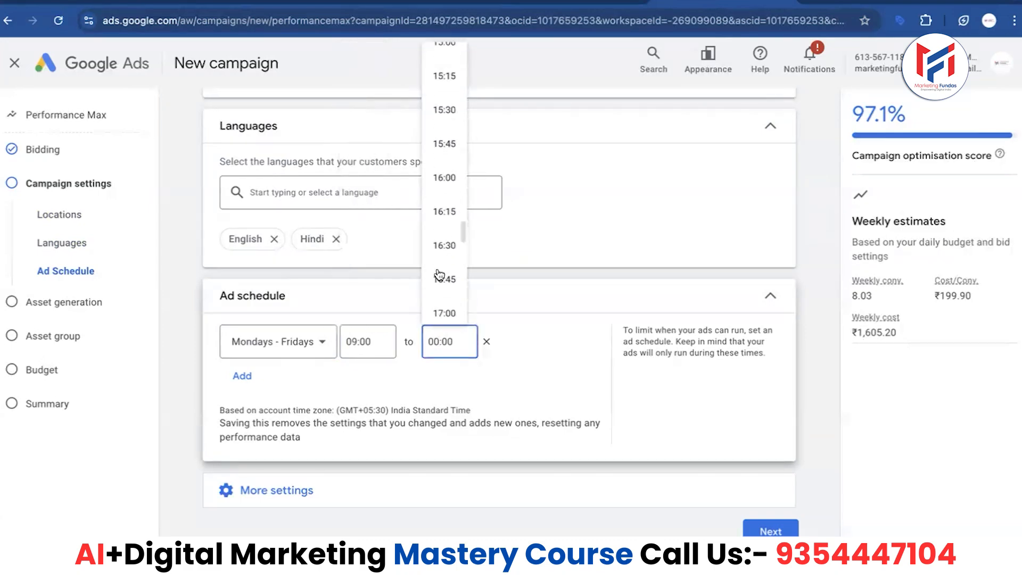
left_click(451, 221)
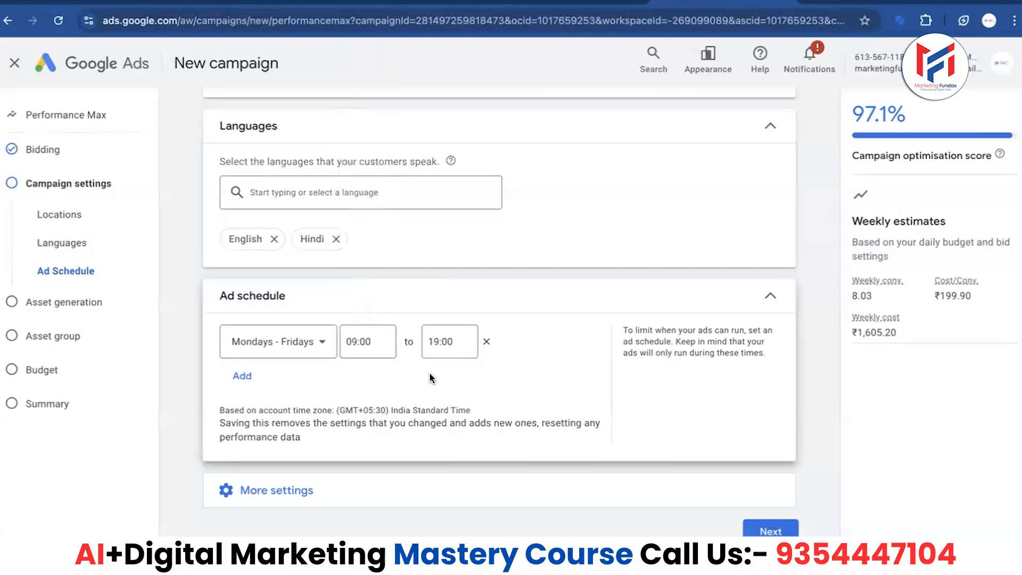
- Check the remaining additional campaign settings and proceed to asset generation
left_click(264, 491)
scroll(263, 469, "down", 3)
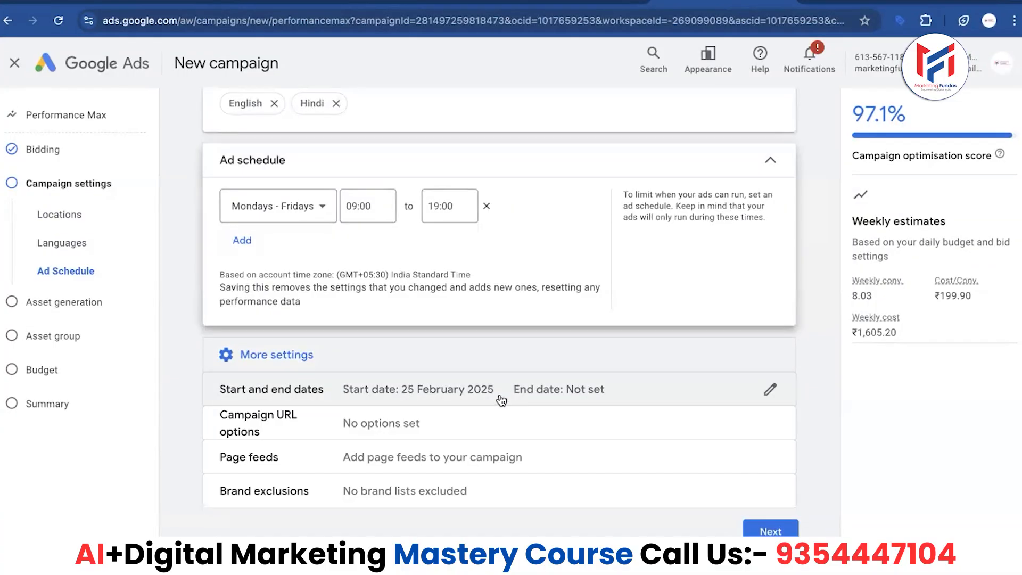
left_click(769, 531)
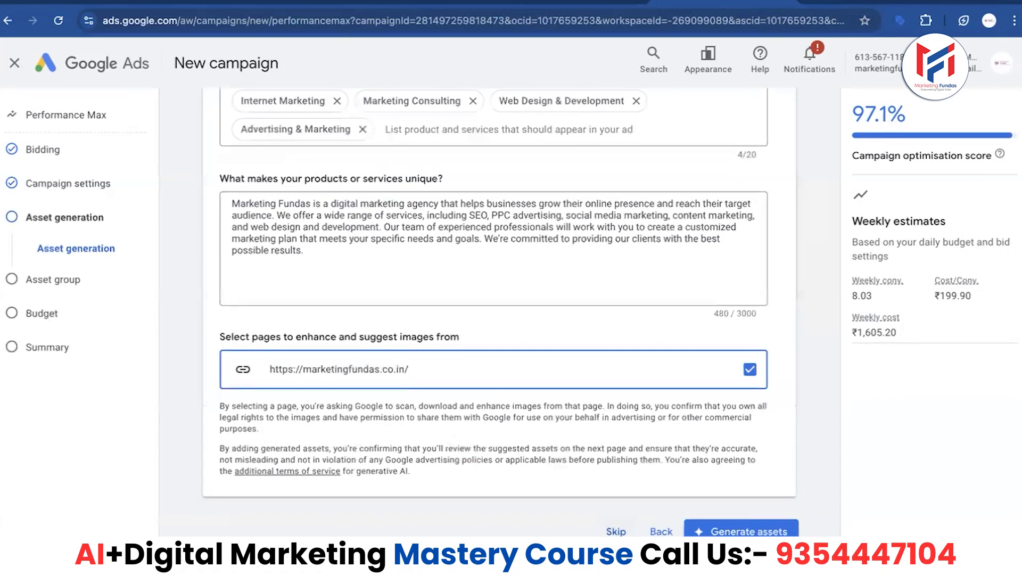
- Review the asset generation details for the website and skip generating assets with Google AI
scroll(603, 414, "up", 6)
scroll(603, 415, "down", 6)
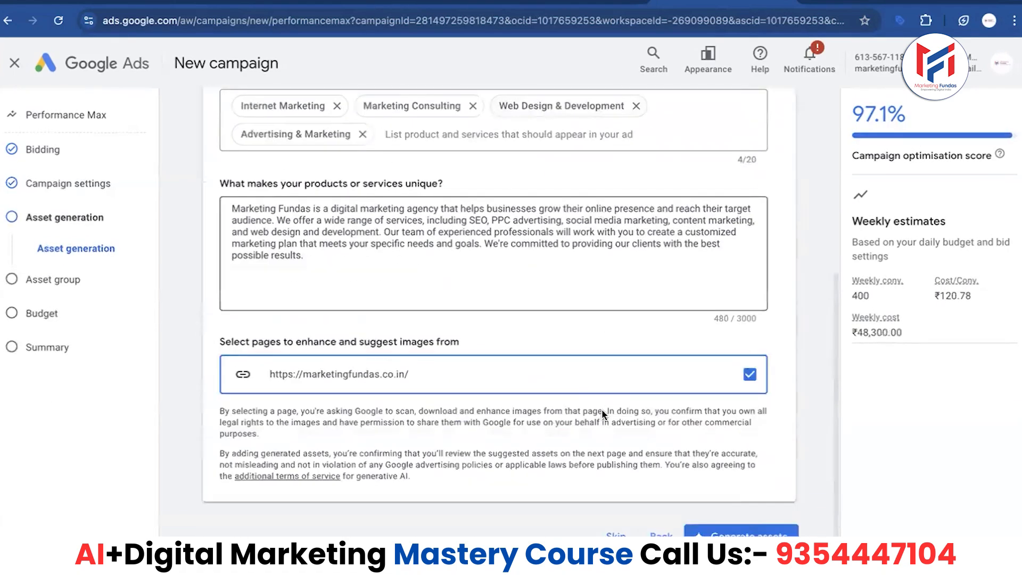
scroll(603, 413, "up", 5)
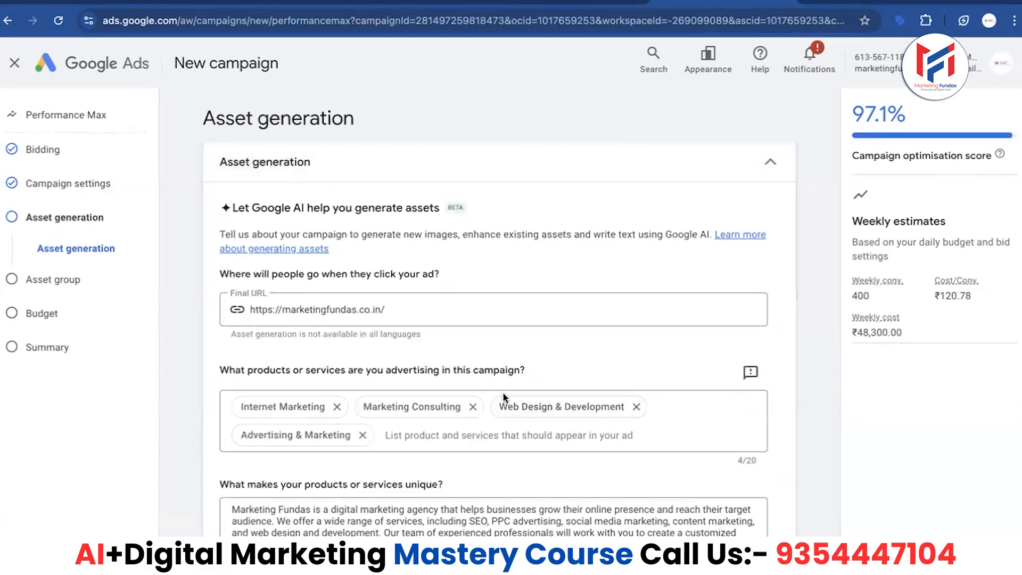
scroll(492, 355, "down", 5)
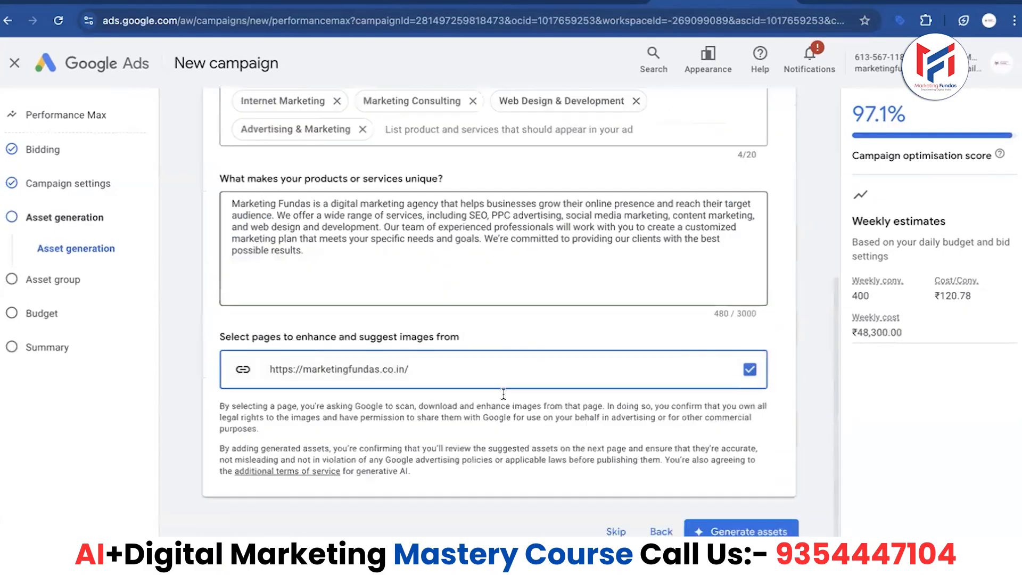
left_click(617, 531)
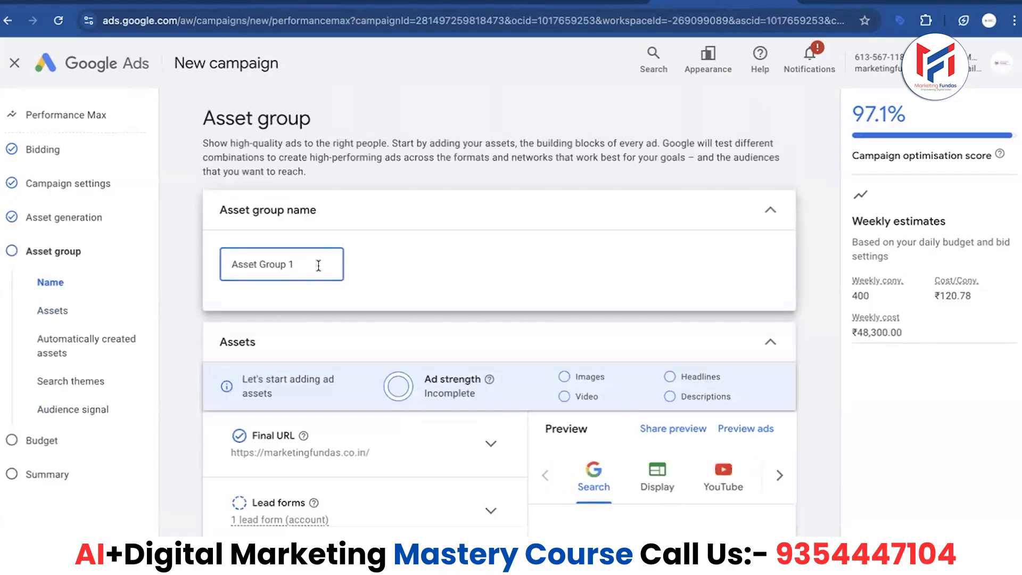
- Rename the asset group as "Digital marketing course"
scroll(318, 265, "down", 1)
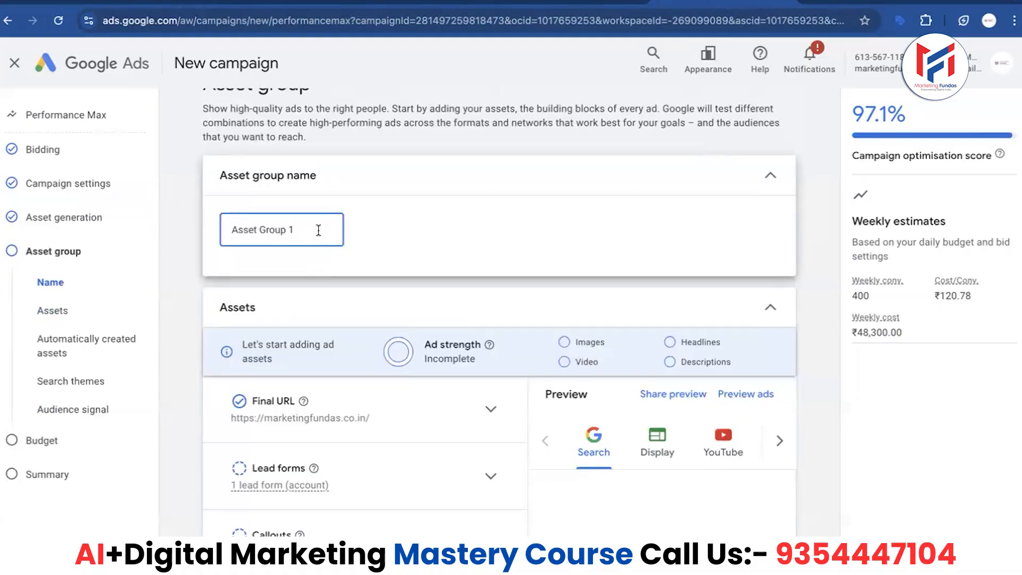
triple_click(318, 231)
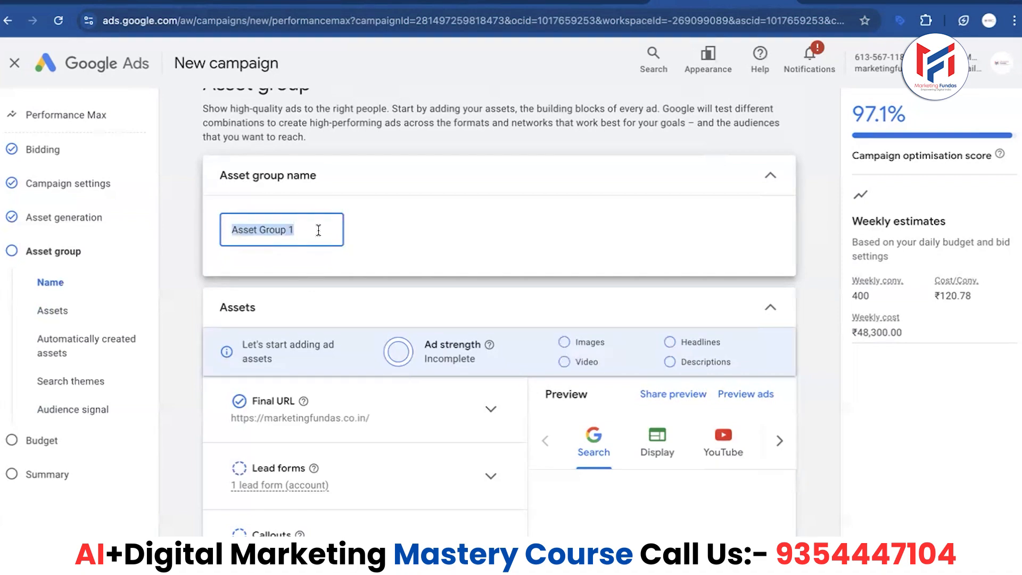
type("Digital marketing course")
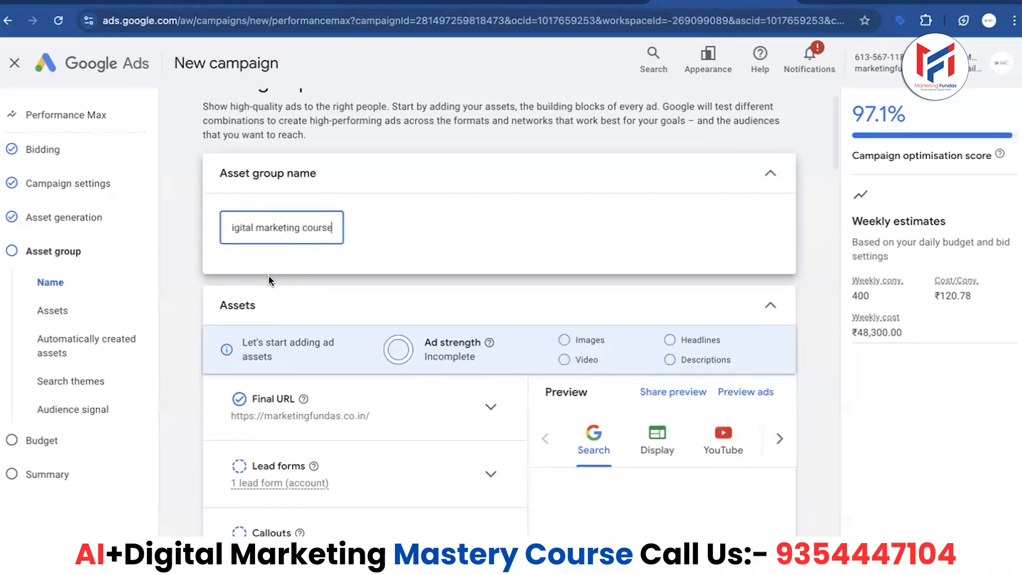
- Examine the asset group's ad strength requirements, its final URL and the ad preview channels from Search to Gmail
scroll(268, 277, "down", 1)
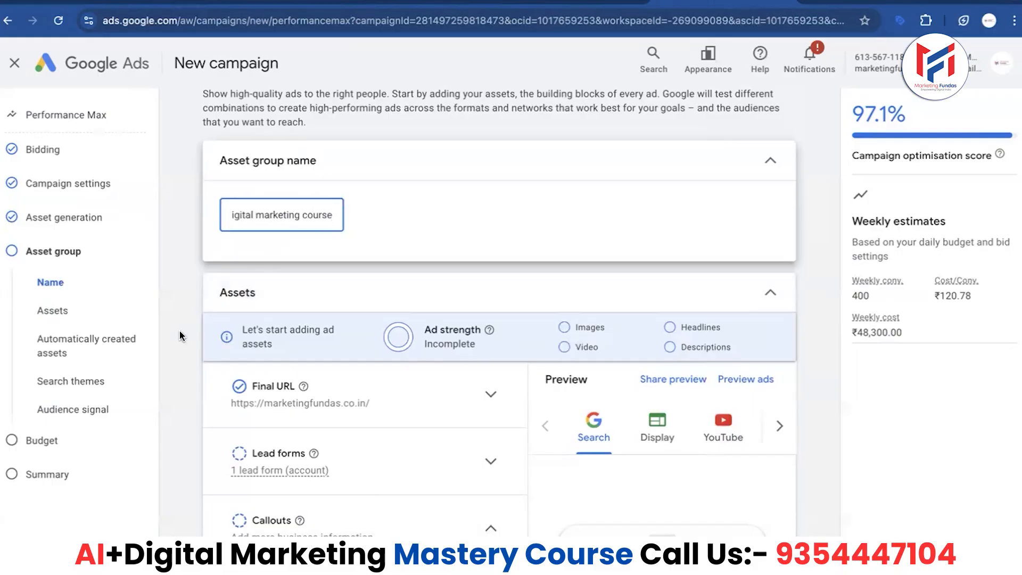
scroll(178, 332, "down", 3)
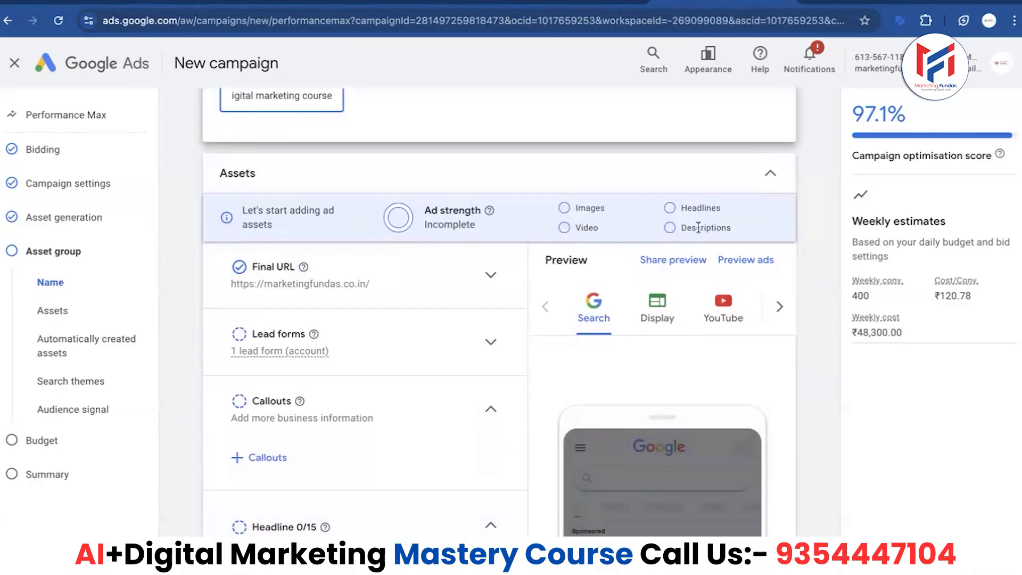
scroll(173, 318, "down", 2)
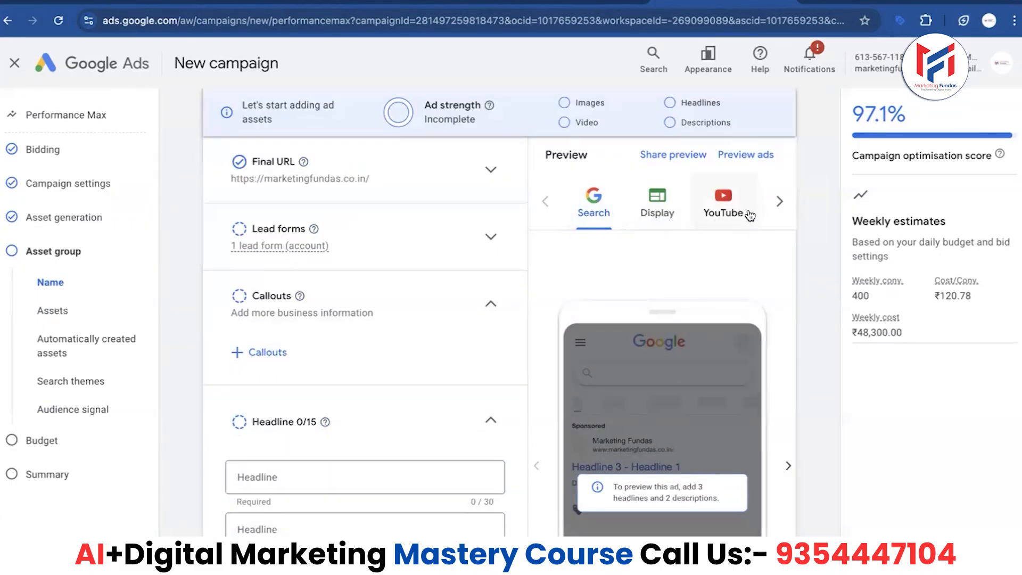
left_click(780, 202)
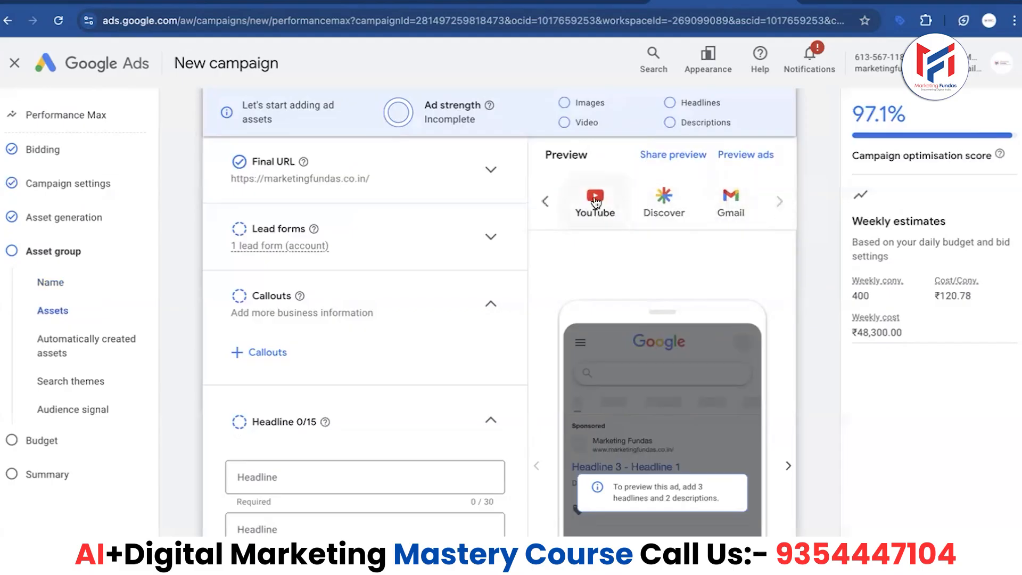
left_click(545, 201)
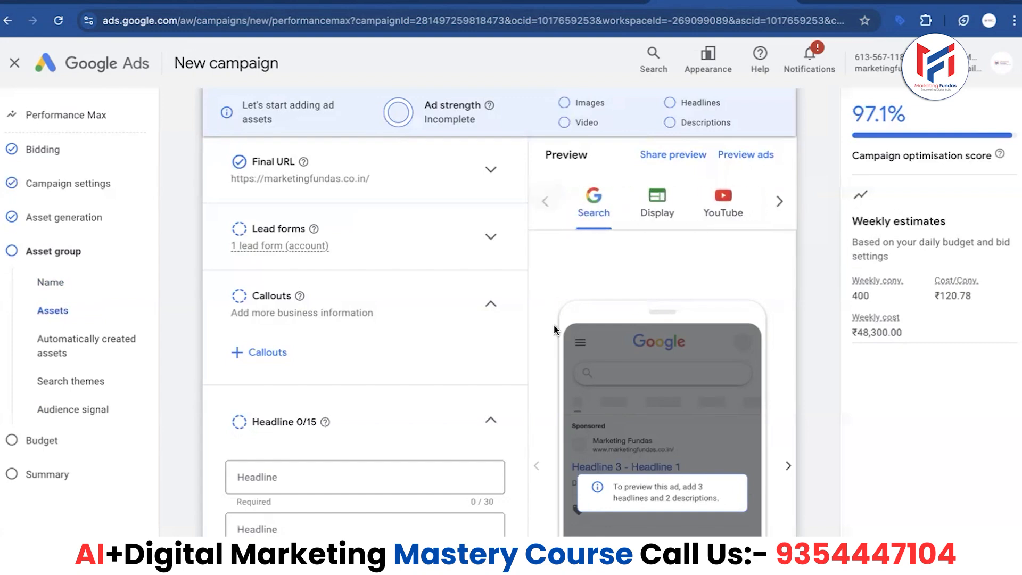
scroll(553, 324, "up", 3)
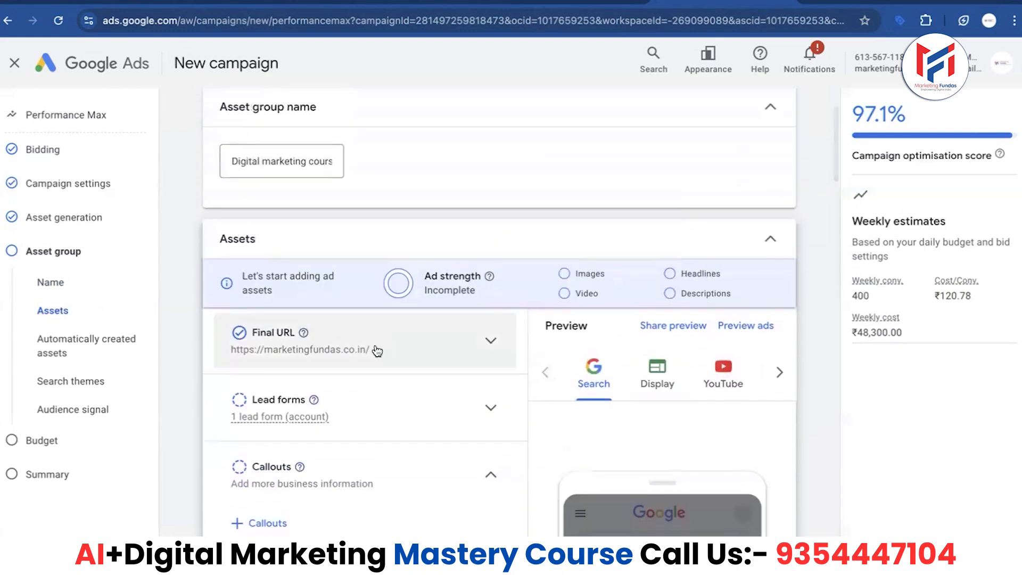
scroll(404, 338, "down", 1)
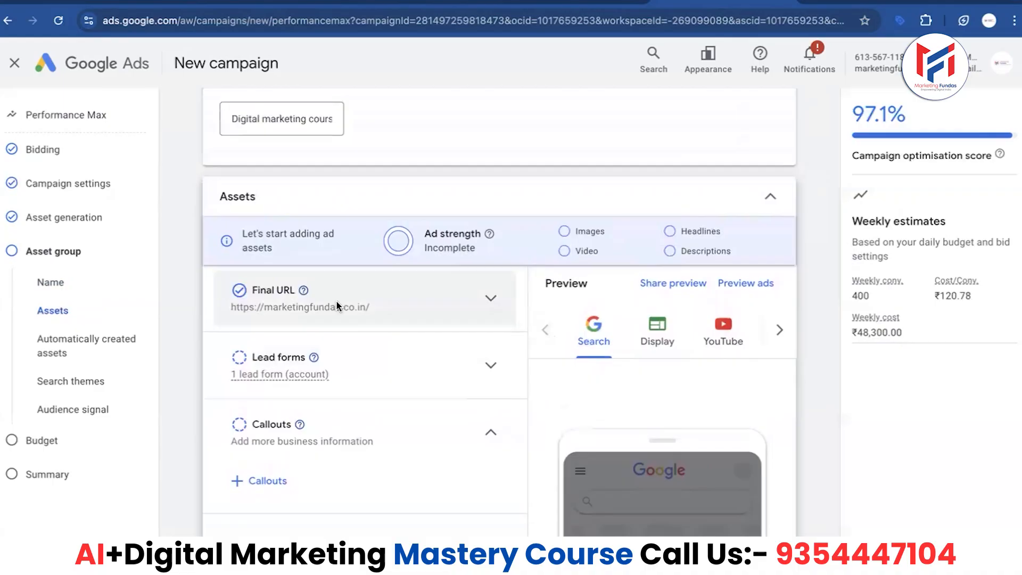
- Enter "Digital Marketing Live Course" as the asset group's first headline
scroll(191, 350, "down", 8)
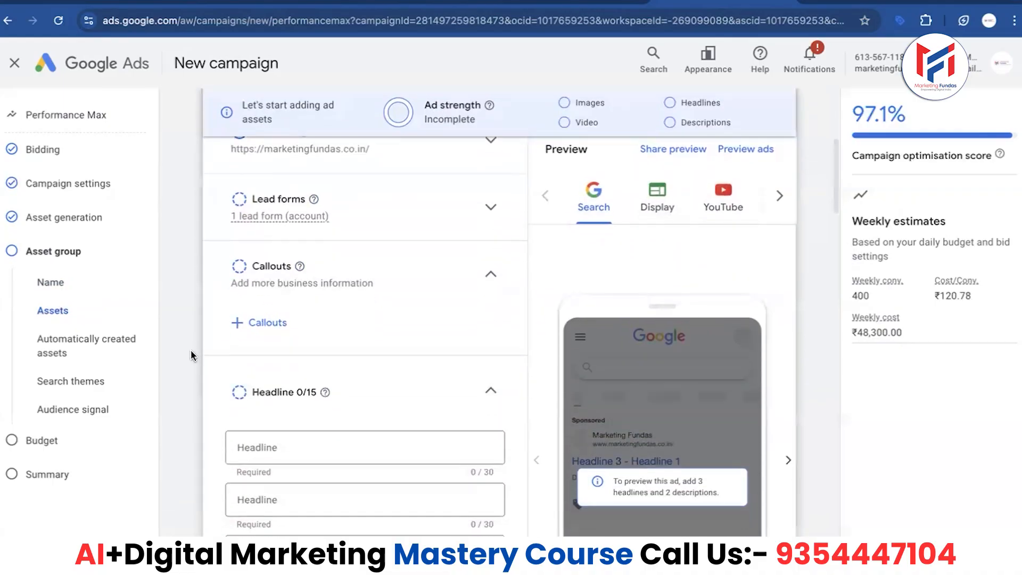
left_click(347, 201)
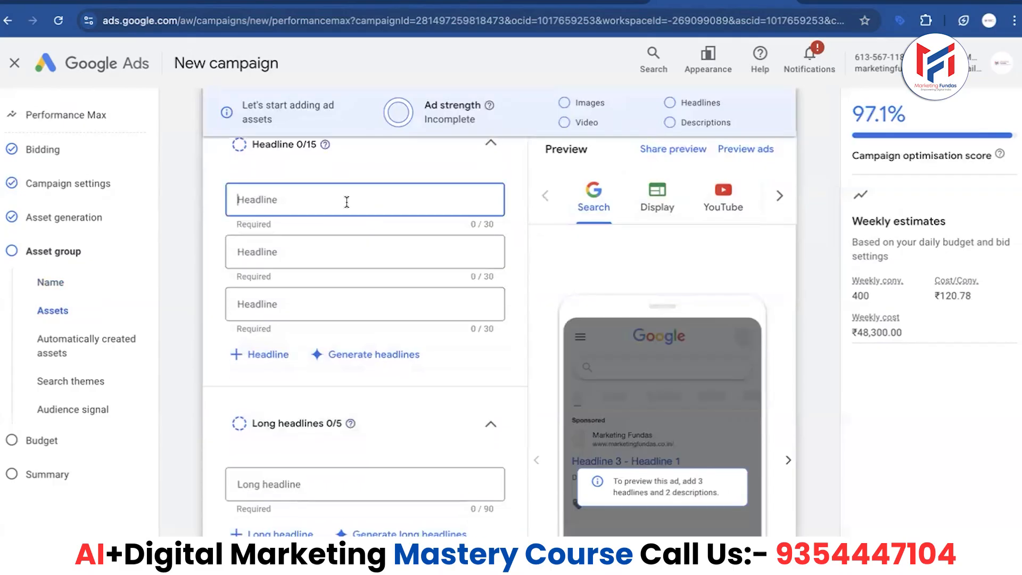
type("Digita")
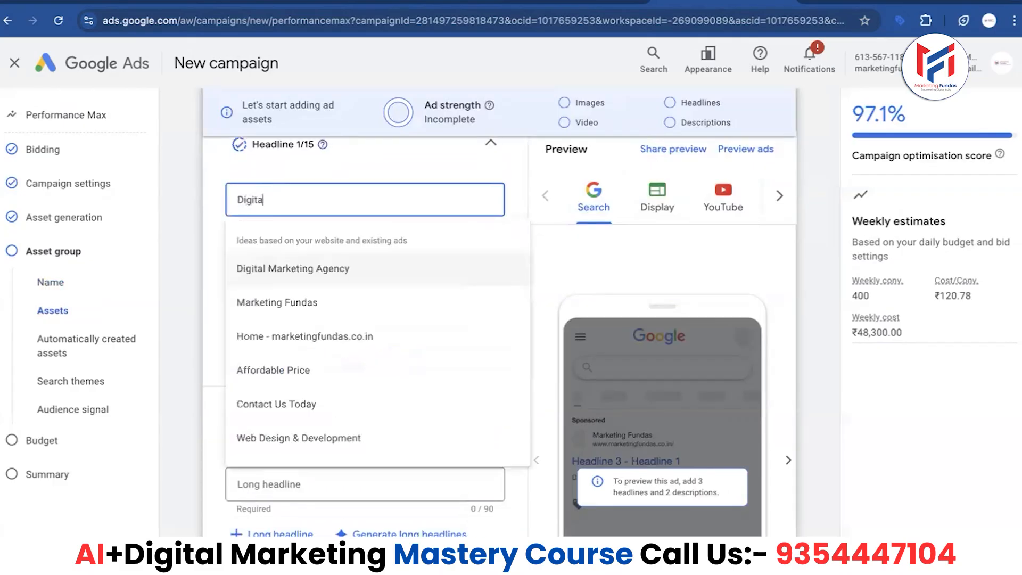
type("l Marketing Live Course")
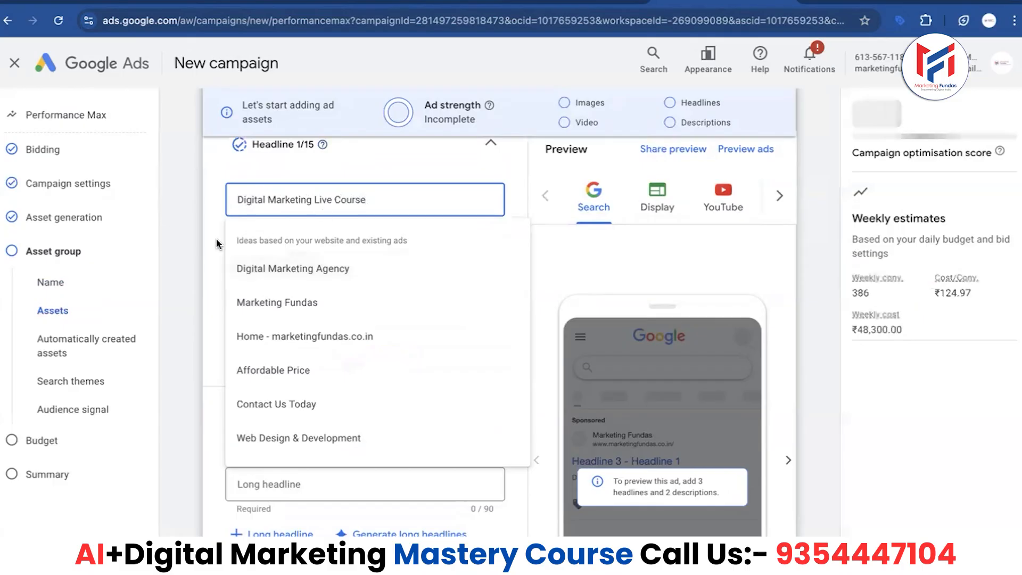
left_click(215, 241)
- Enter "No1 Coaching Classes" as the asset group's second headline
left_click(317, 253)
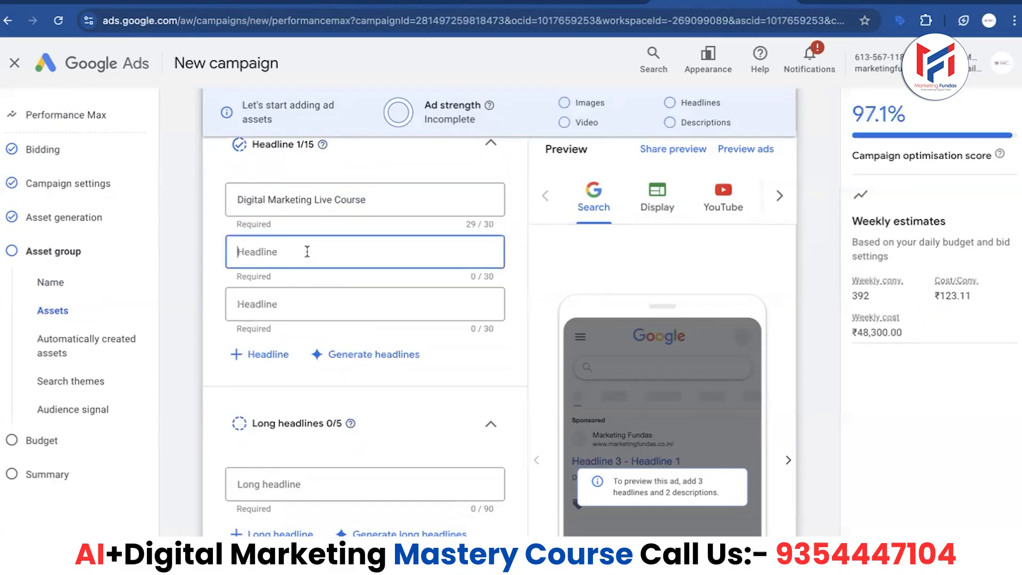
type("No")
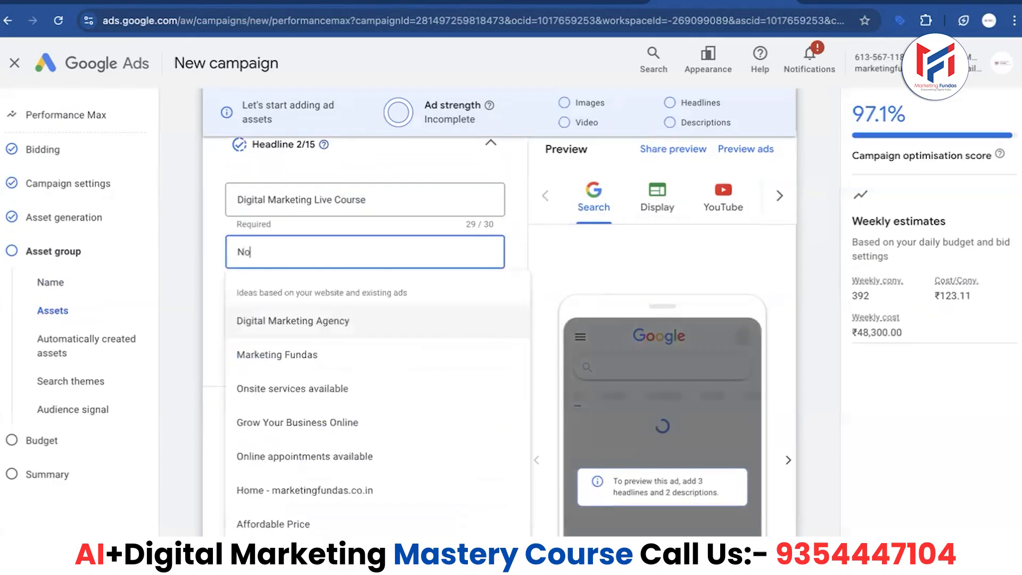
type("1")
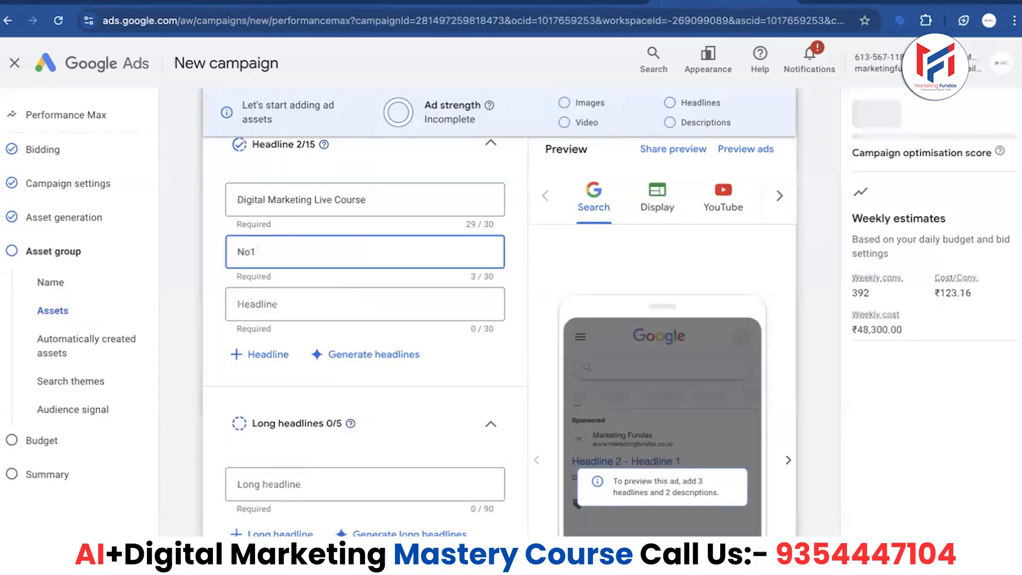
type(" Coaching")
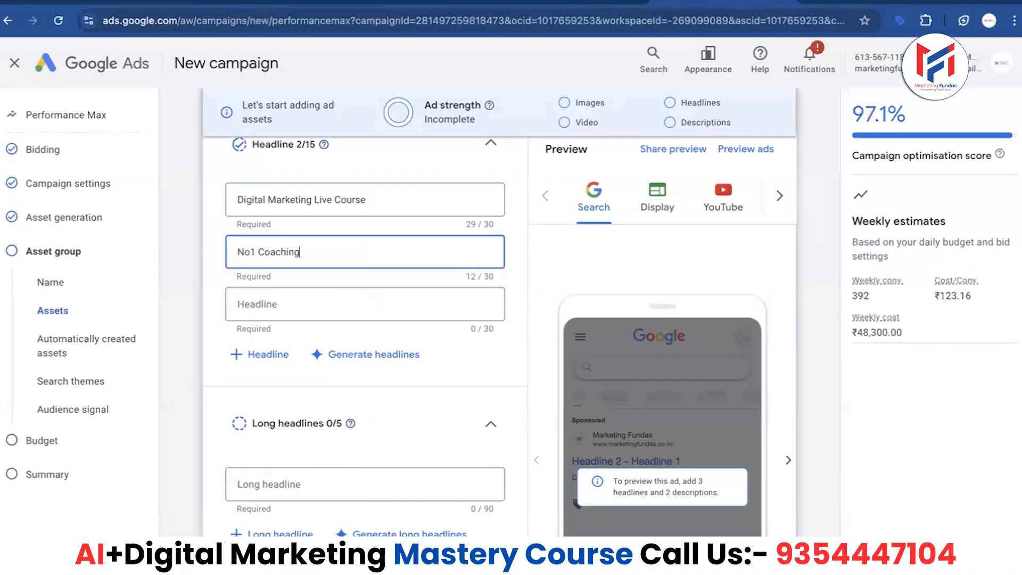
type(" C")
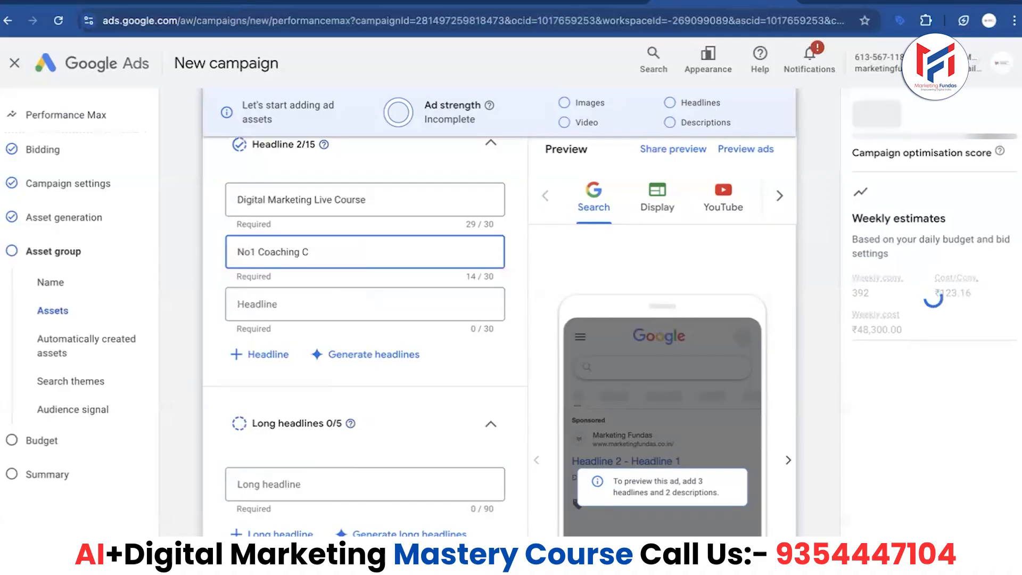
type("lasses")
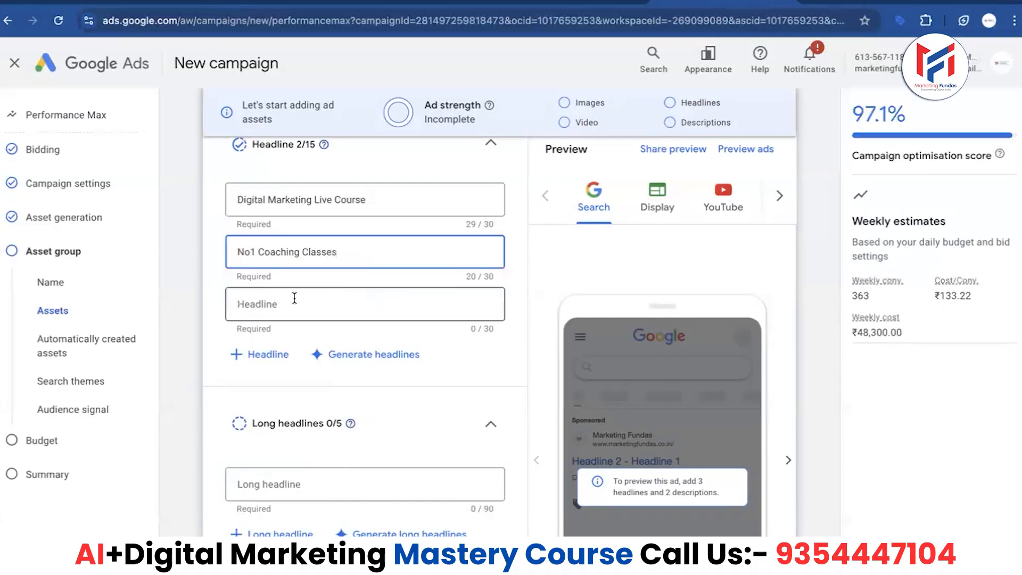
- Enter "Become DigitalMarketing Expert" as the third headline, omitting the space between Digital and Marketing to fit the 30-character limit
left_click(285, 304)
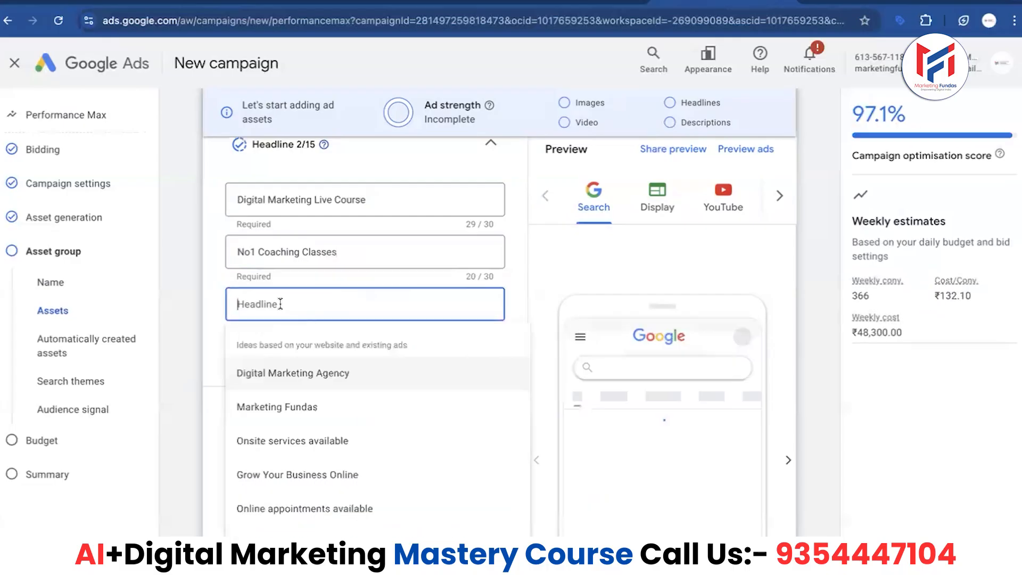
type("Be")
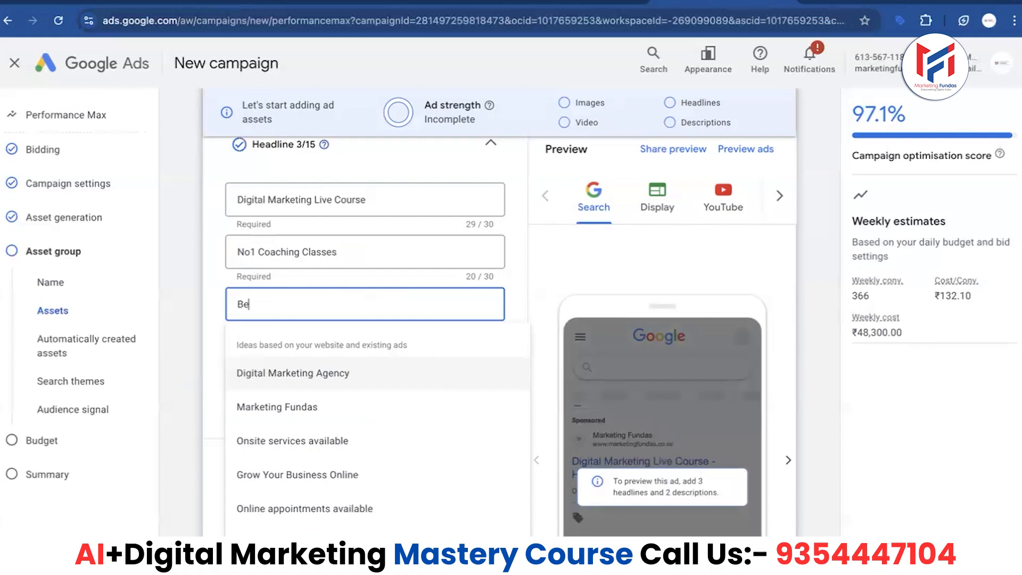
type("come Dif")
key("BackSpace")
type("g")
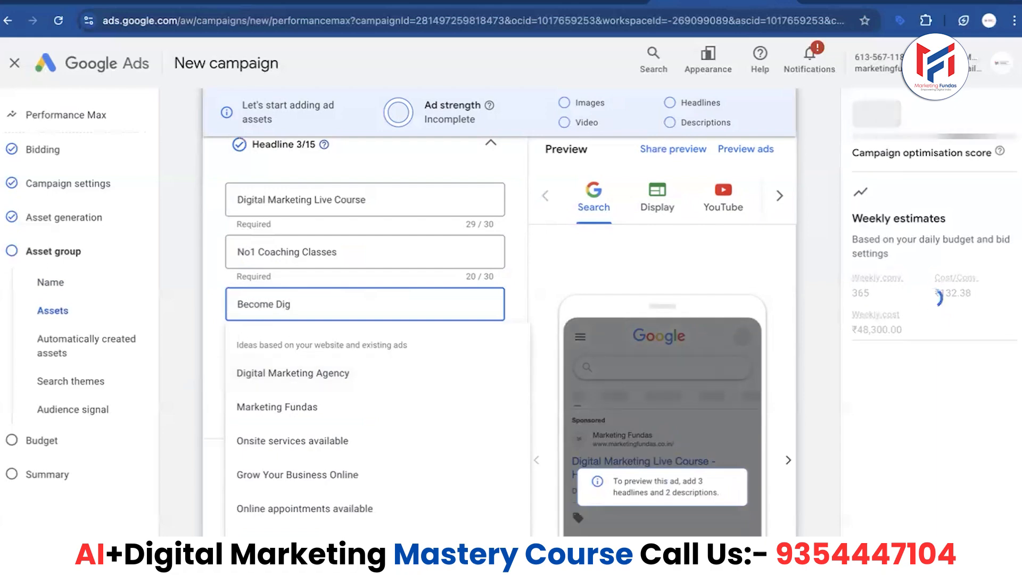
type("ital Marketing ")
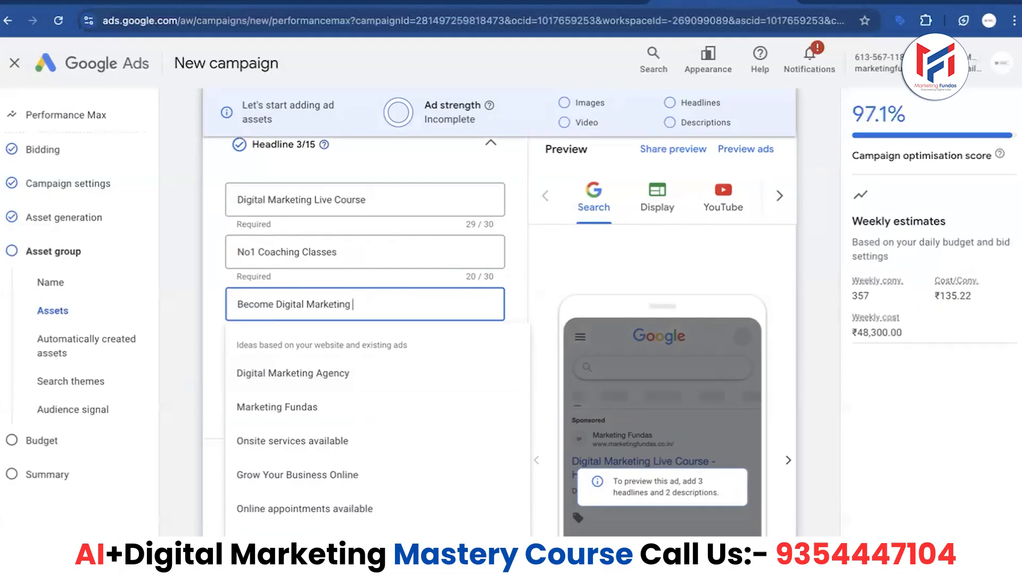
type("Expert")
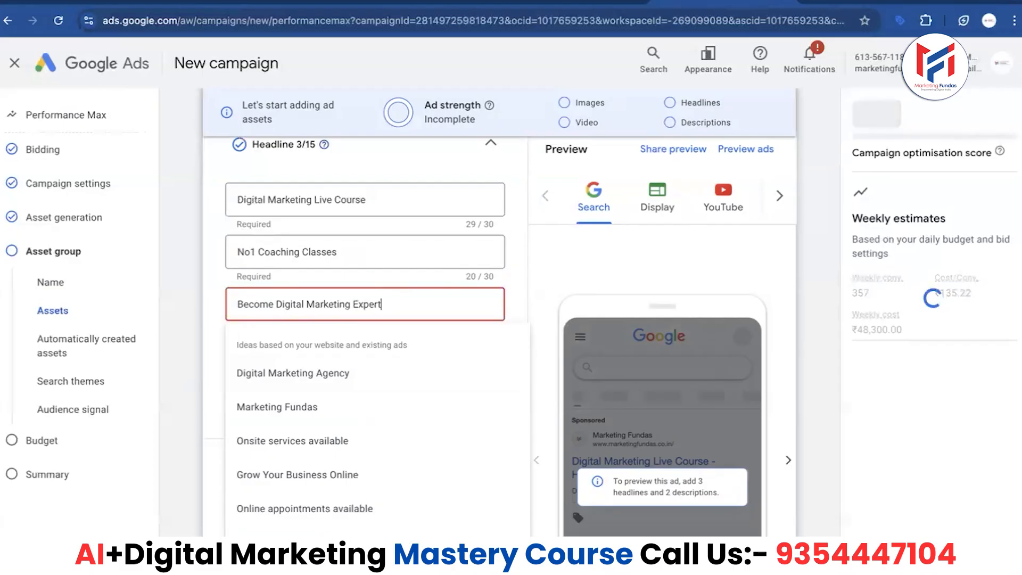
left_click(204, 347)
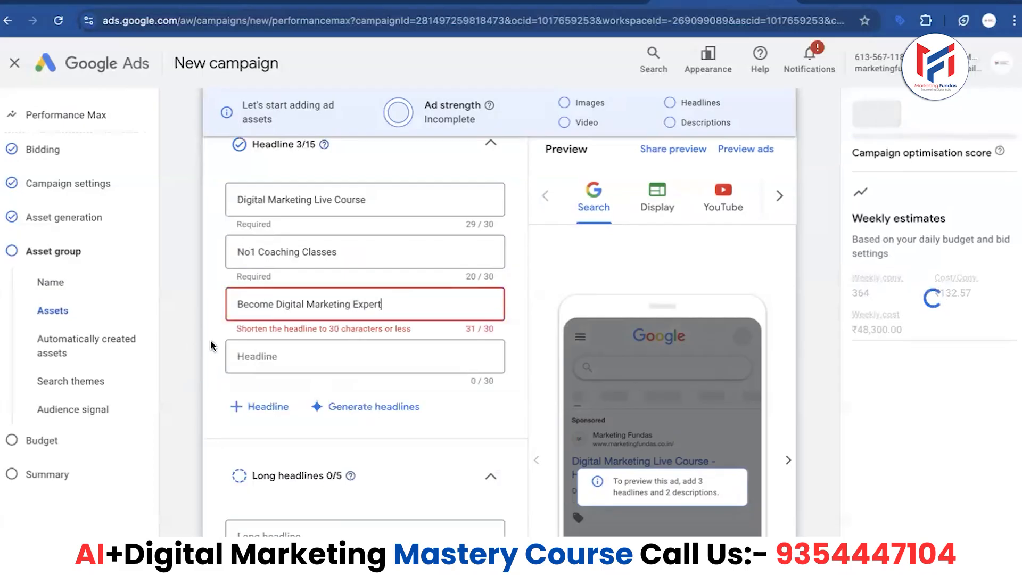
left_click(306, 306)
key("BackSpace")
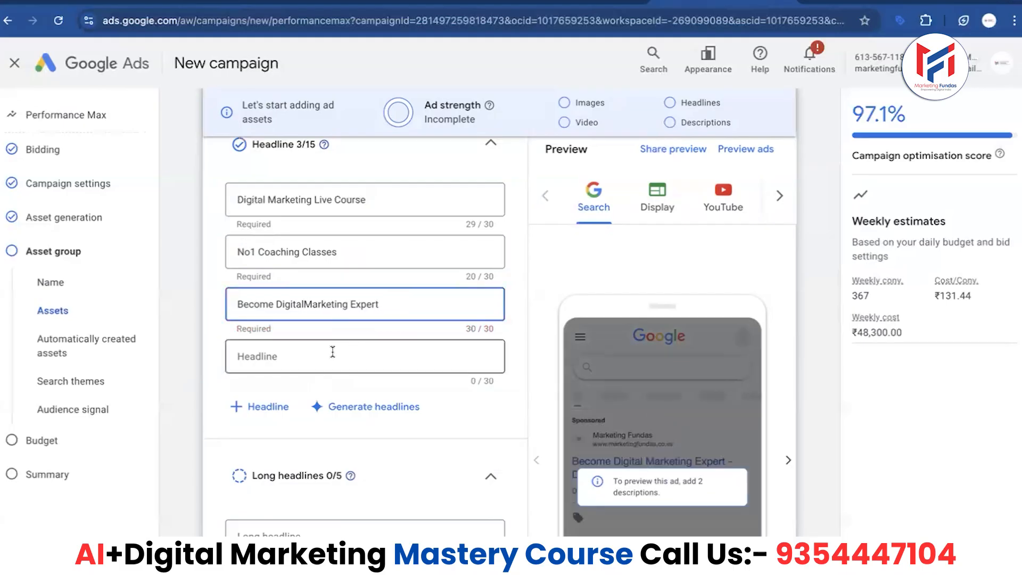
- Enter "Learn Under Agency" as the asset group's fourth headline
left_click(333, 351)
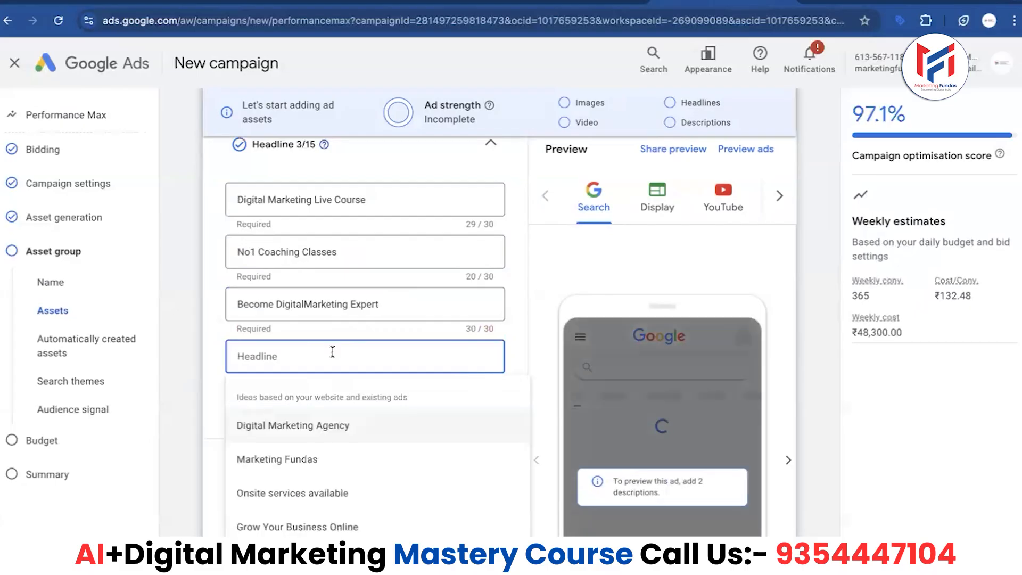
type("L")
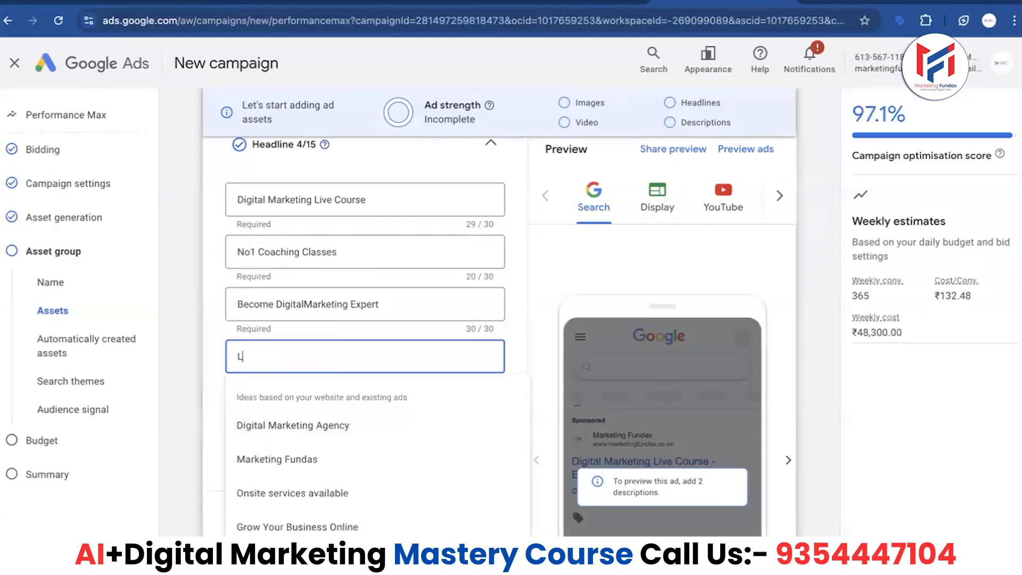
type("earn Under ")
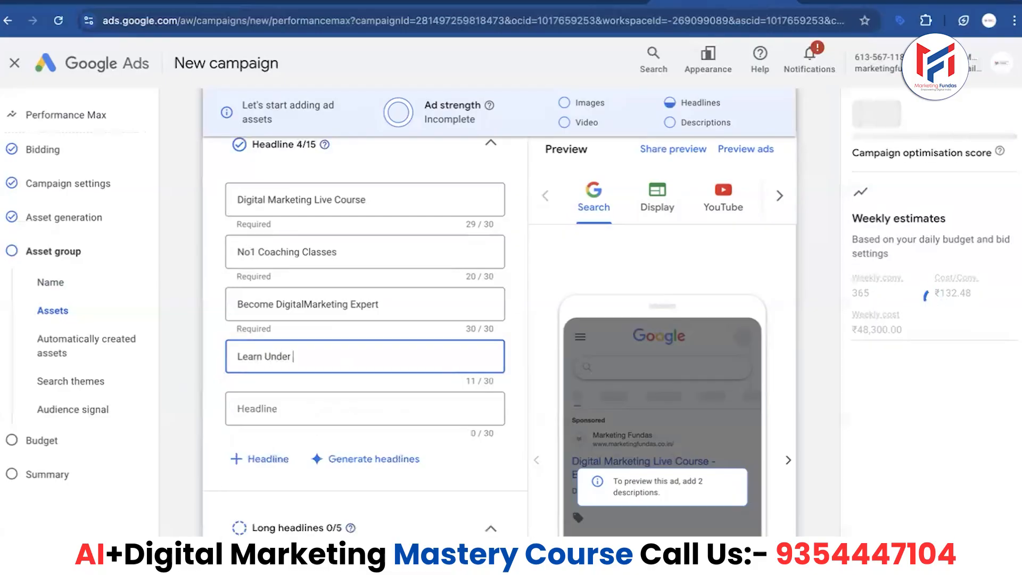
type("Ag")
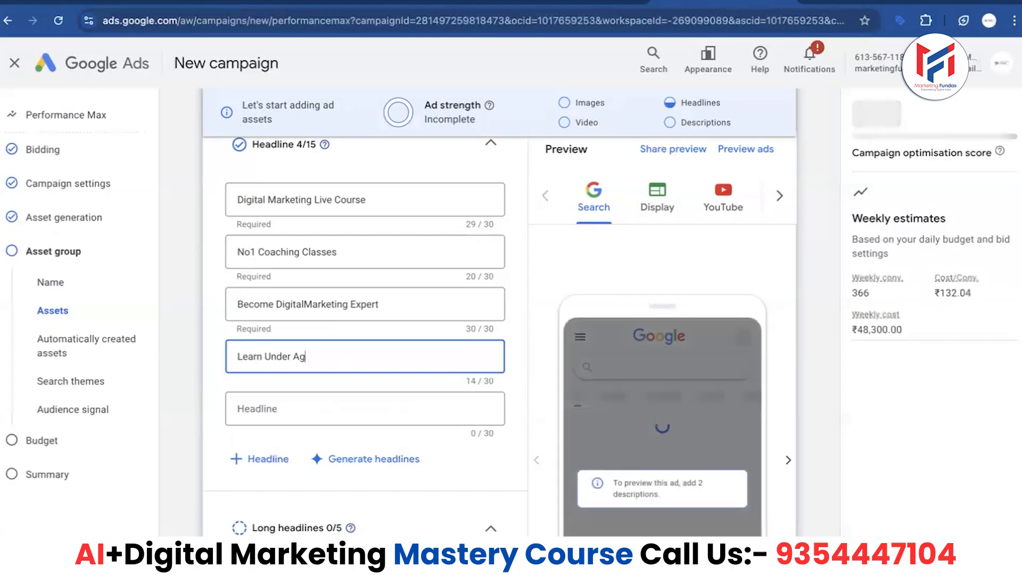
type("ency")
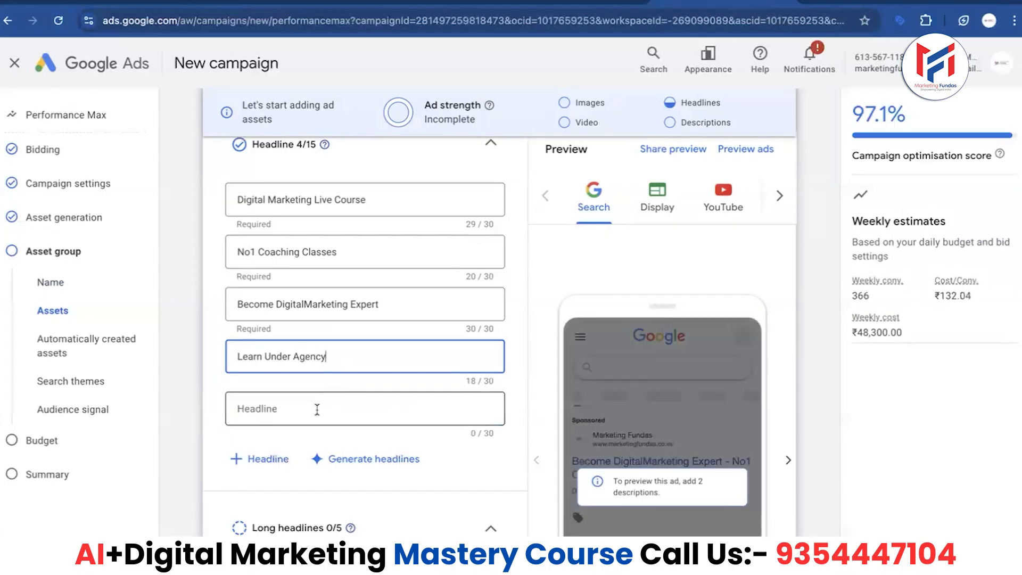
- Enter "Grow and Earn" as the asset group's fifth headline
left_click(317, 410)
type("Grow")
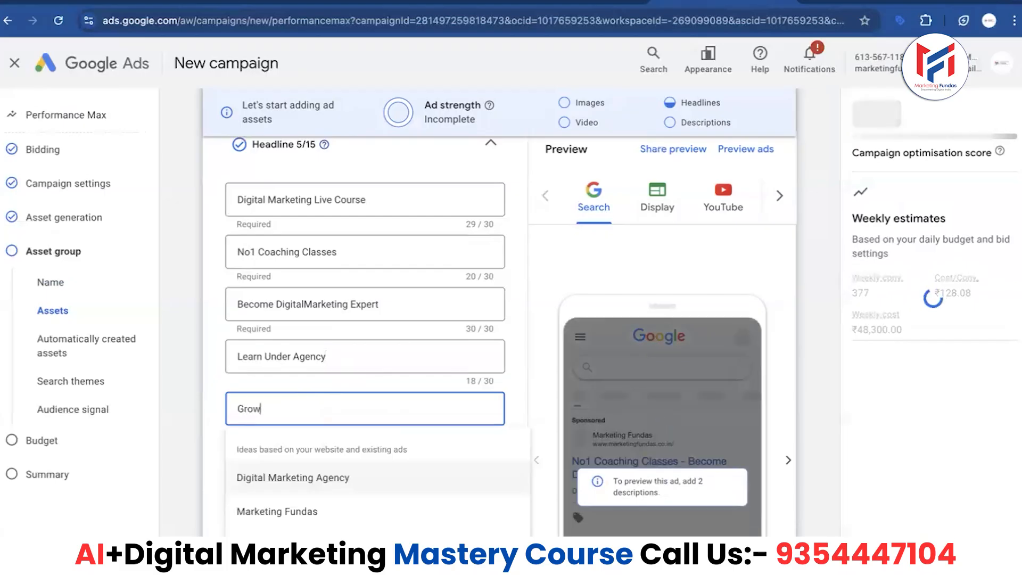
type(" and Ea")
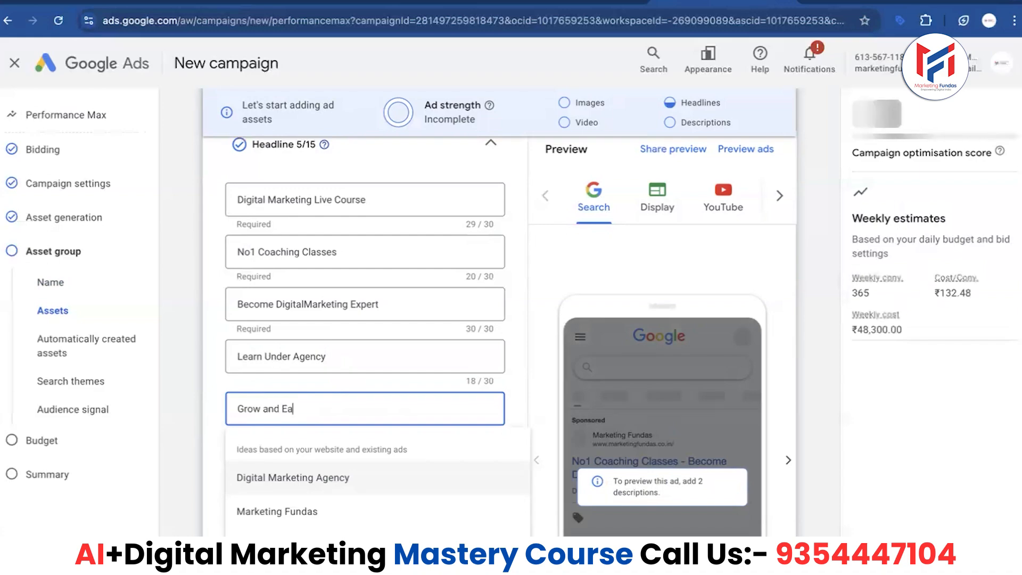
type("rn")
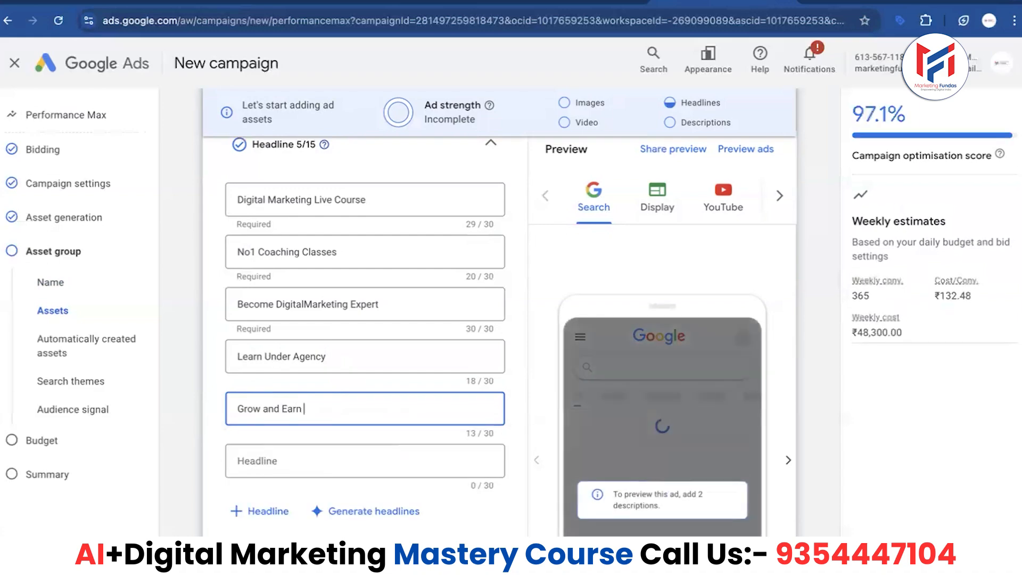
- Enter "Get Discount upto 50%" as the asset group's sixth headline
scroll(365, 319, "down", 1)
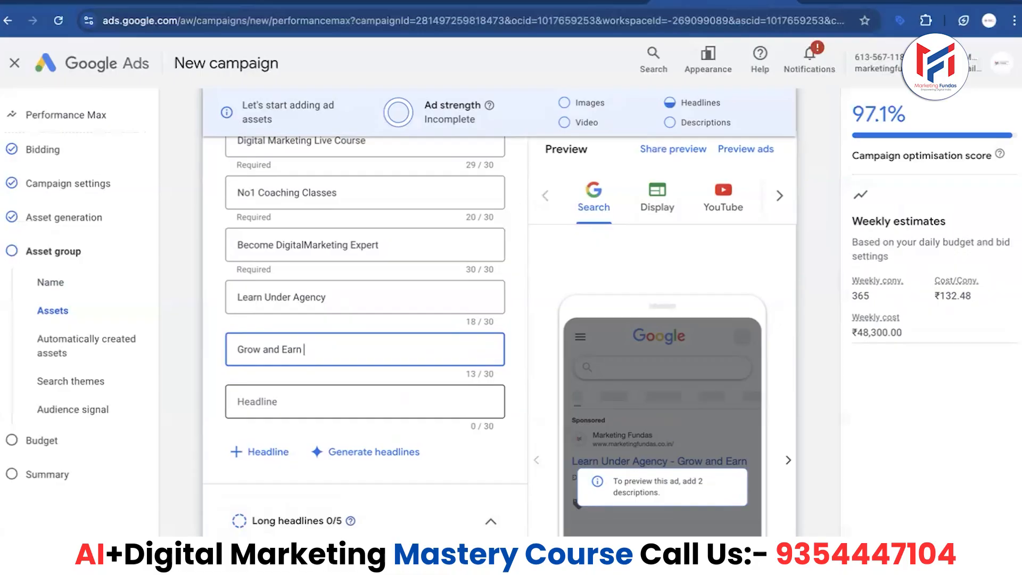
left_click(361, 409)
type("Get Discou")
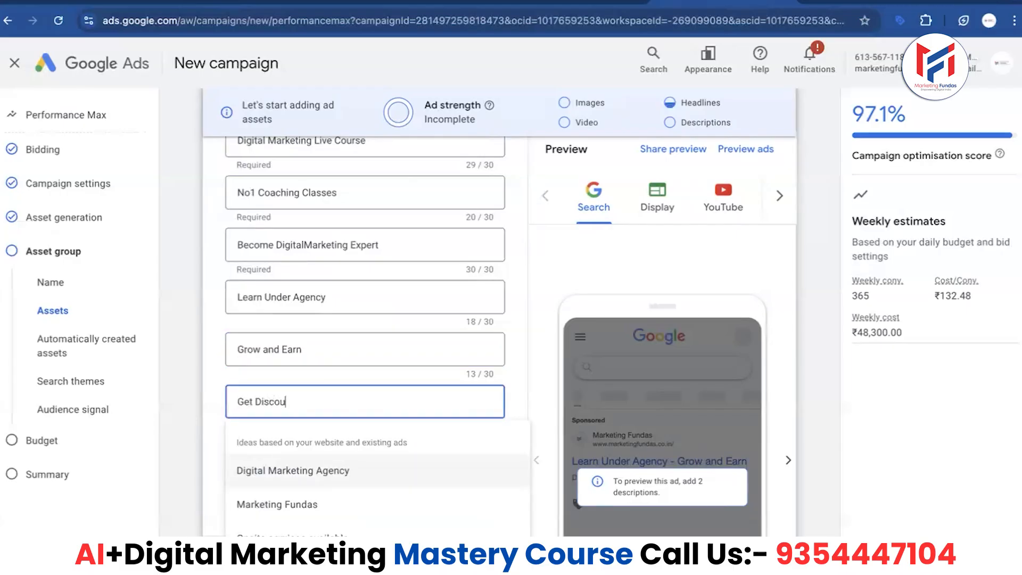
type("nt u")
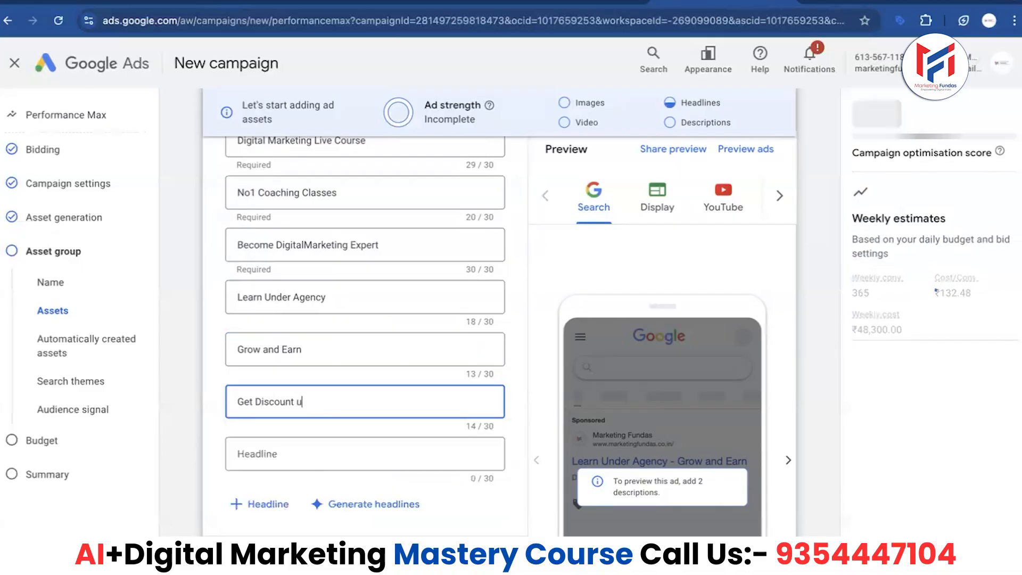
type("pto 50%")
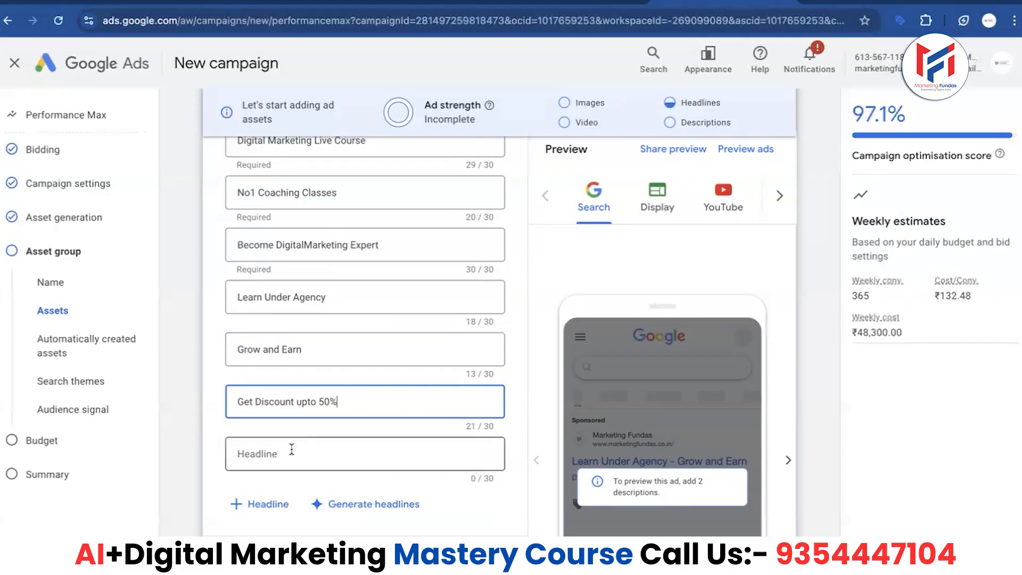
- Enter "Best Marketing Course" as the asset group's seventh headline
left_click(292, 451)
type("Be")
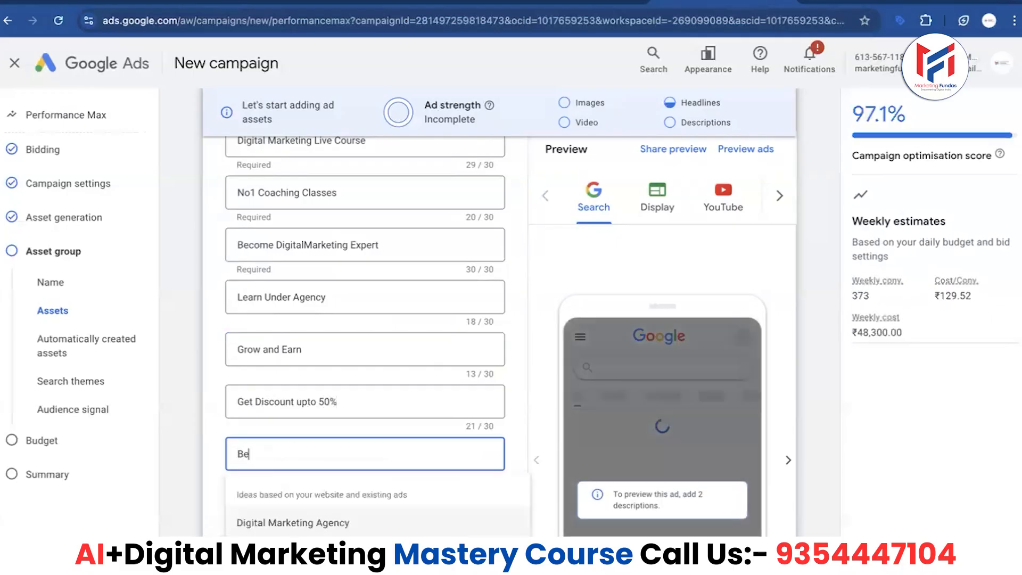
type("st Marketing Course")
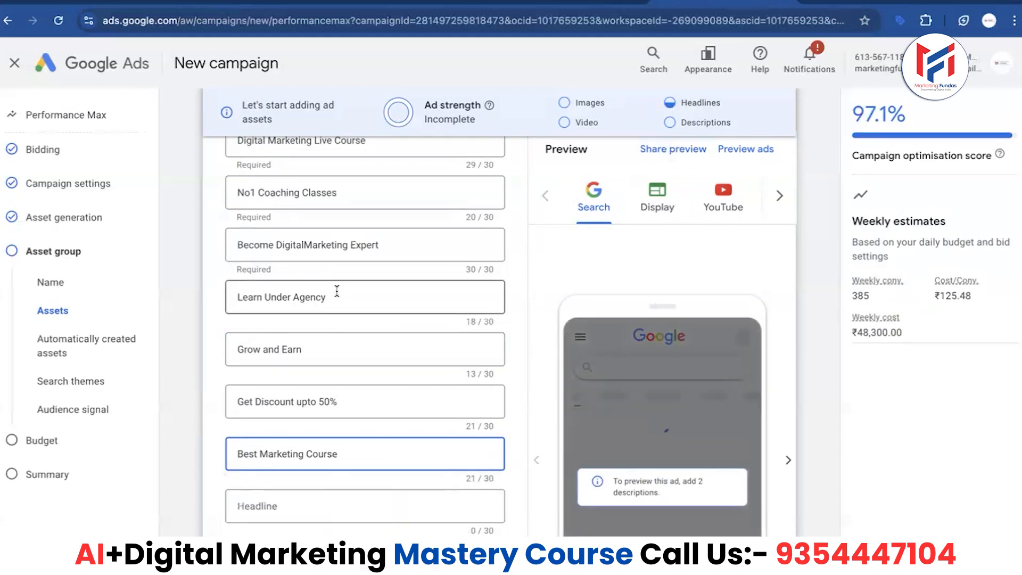
- Enter "Learn with Digital Marketing Agency" as the asset group's first long headline
scroll(337, 290, "up", 2)
scroll(336, 293, "up", 1)
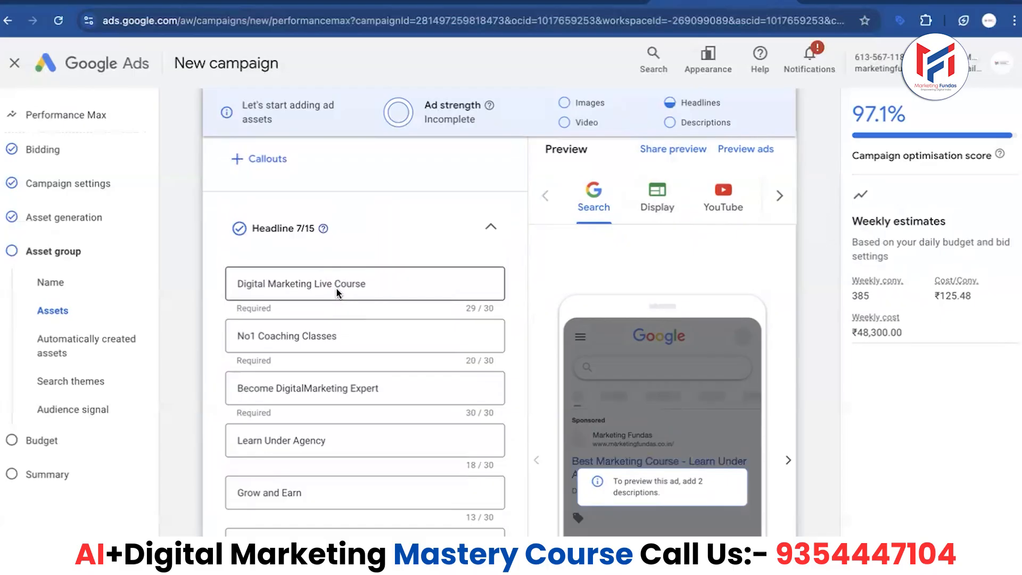
scroll(307, 255, "down", 4)
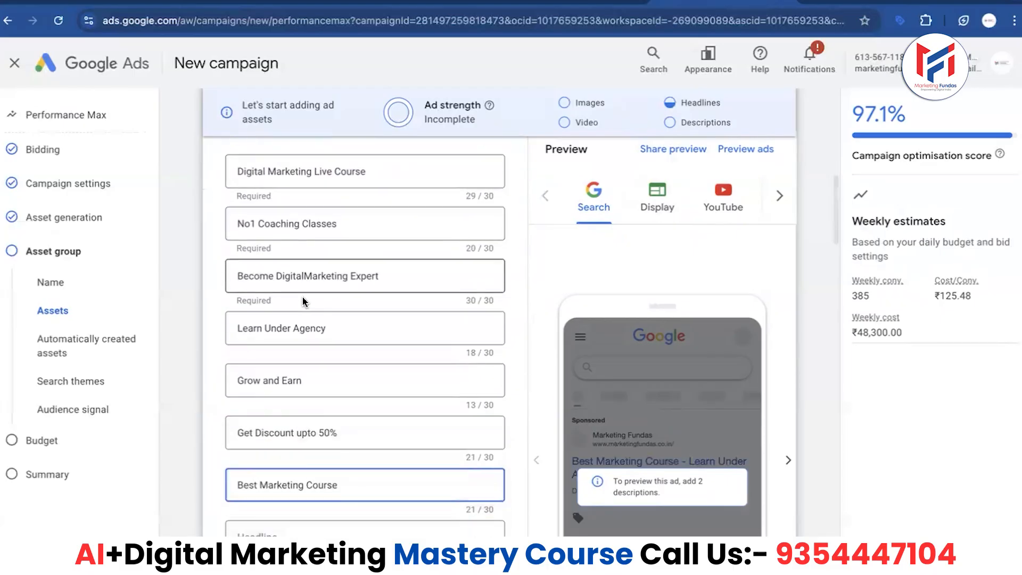
scroll(302, 298, "down", 2)
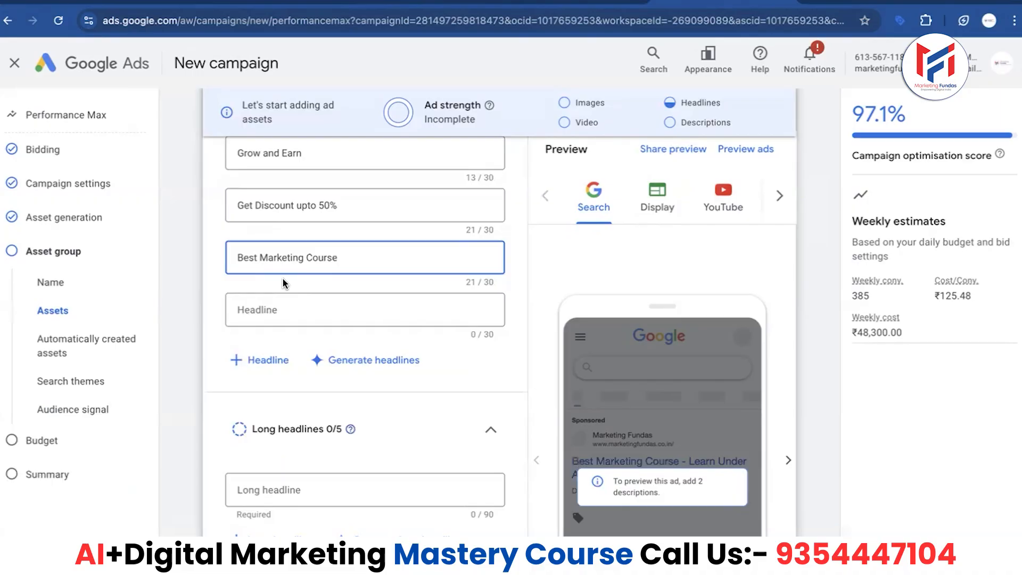
scroll(284, 349, "down", 2)
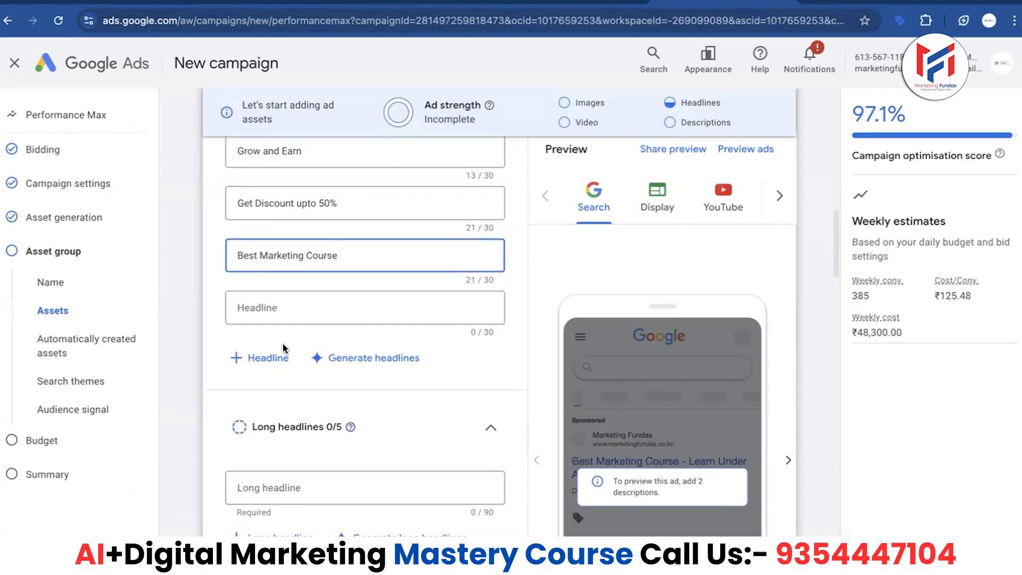
scroll(283, 349, "down", 1)
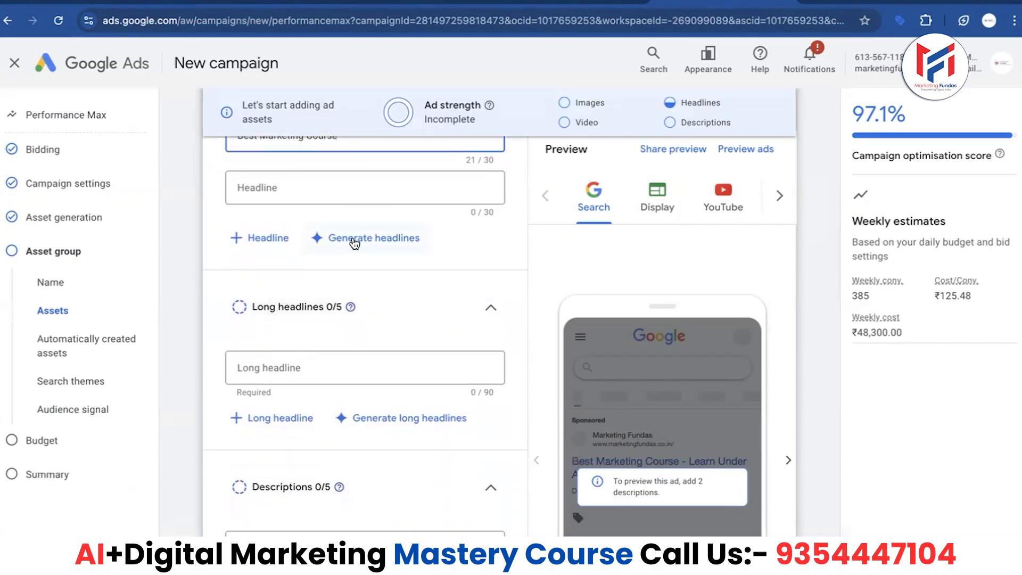
scroll(350, 264, "down", 2)
left_click(333, 305)
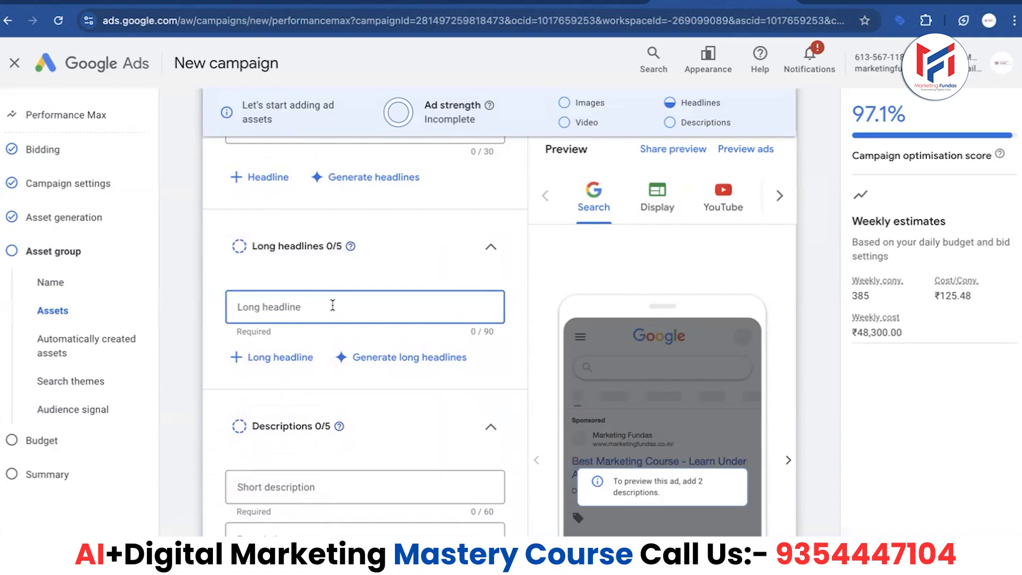
type("Learn with Digi")
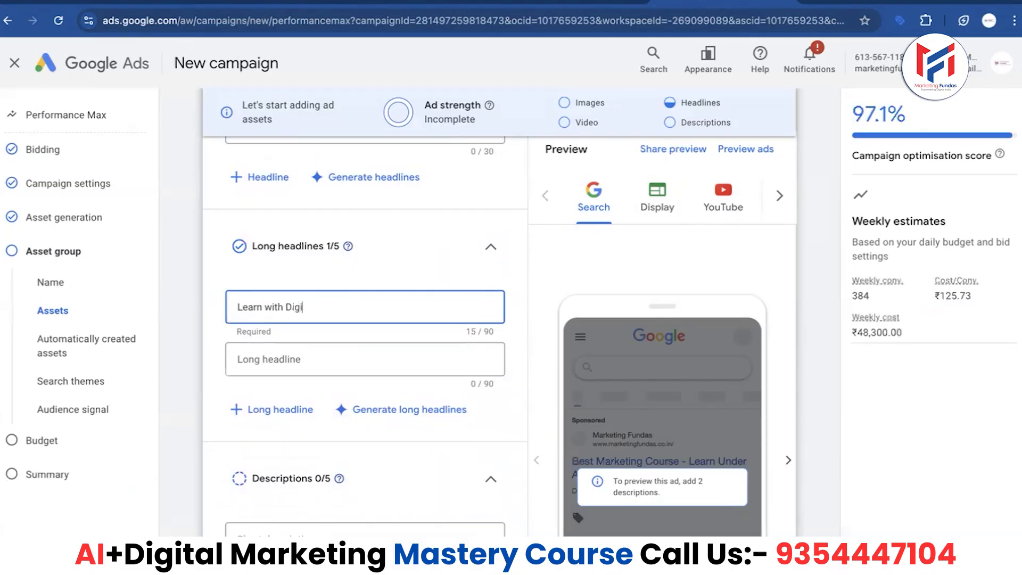
type("tal Marketing Agency")
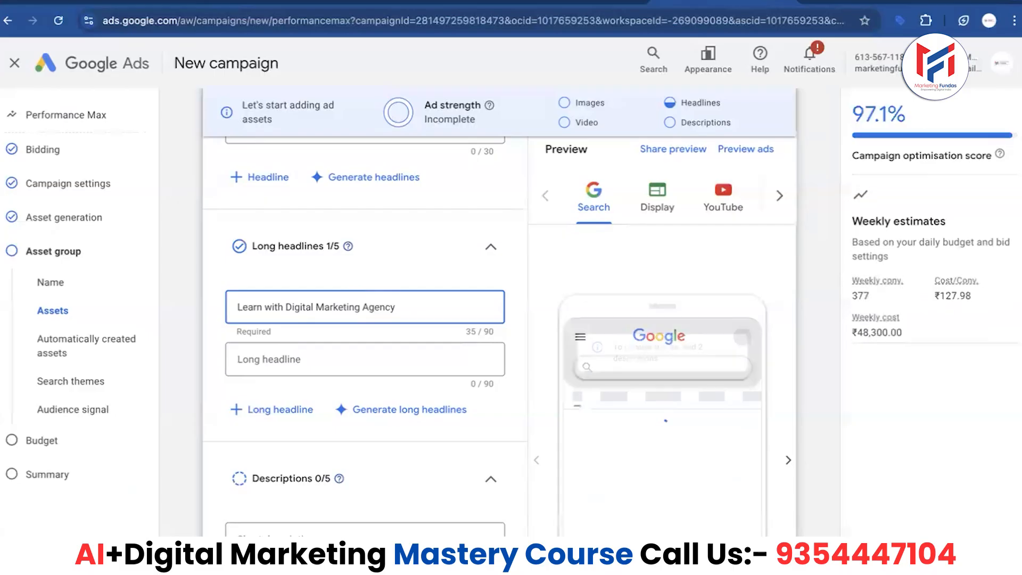
- Reword the first long headline to "Learn under Digital Marketing Agency with over 15 years of digital marketing experience"
left_click(286, 309)
key("BackSpace")
key("BackSpace")
key("BackSpace")
key("BackSpace")
type("under")
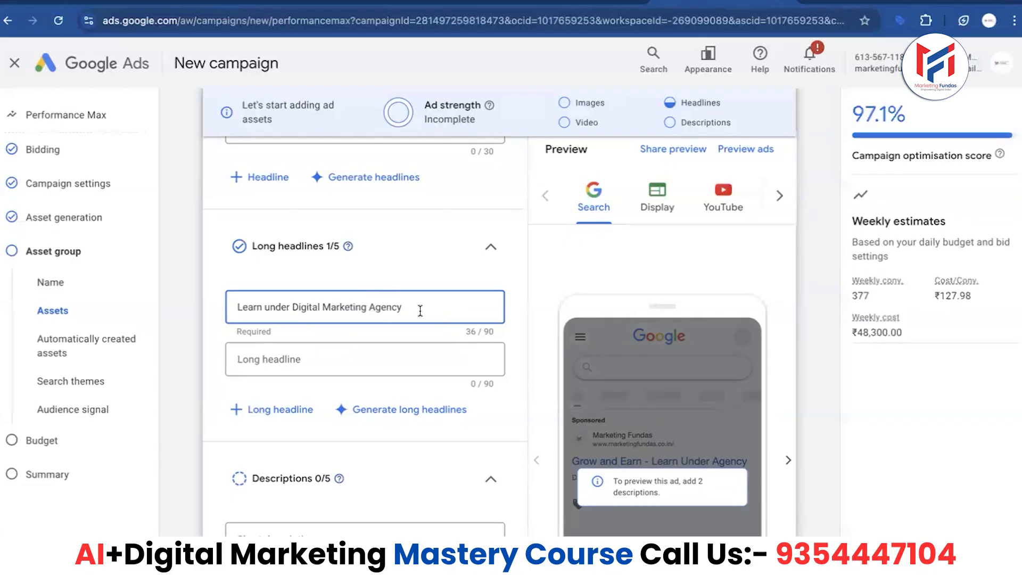
type(" with over 15 years of")
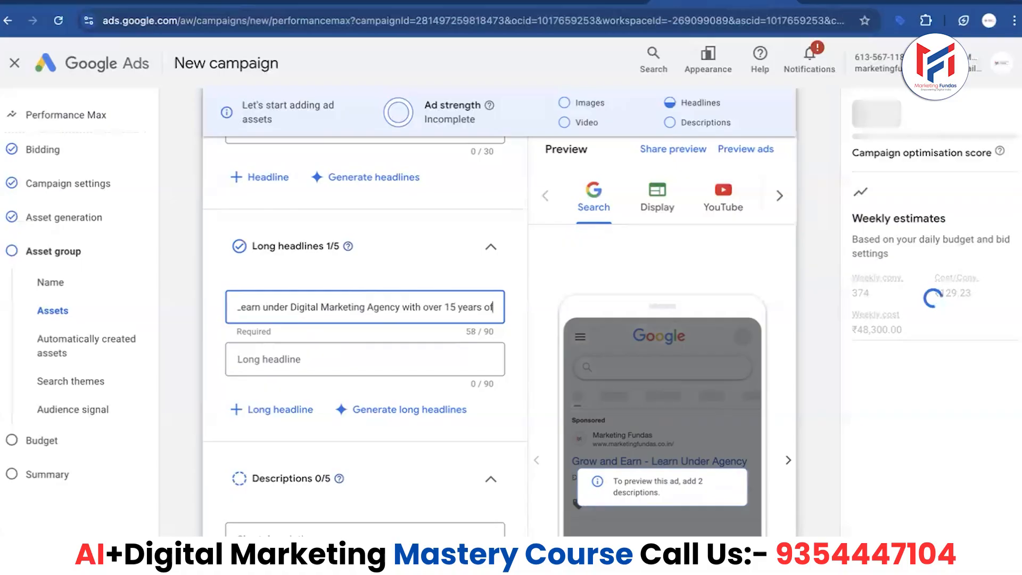
type(" digital marketing")
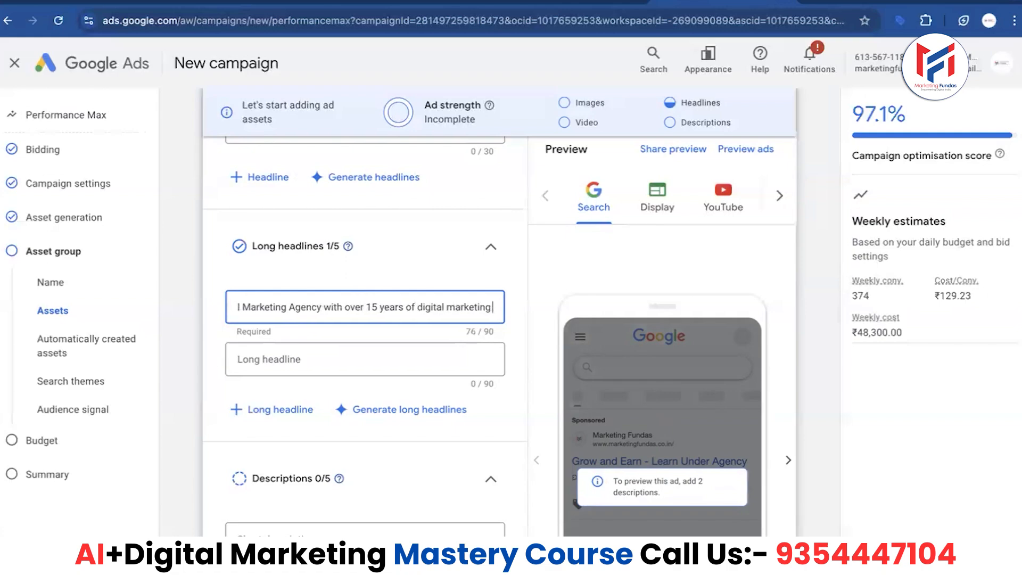
type(" experie")
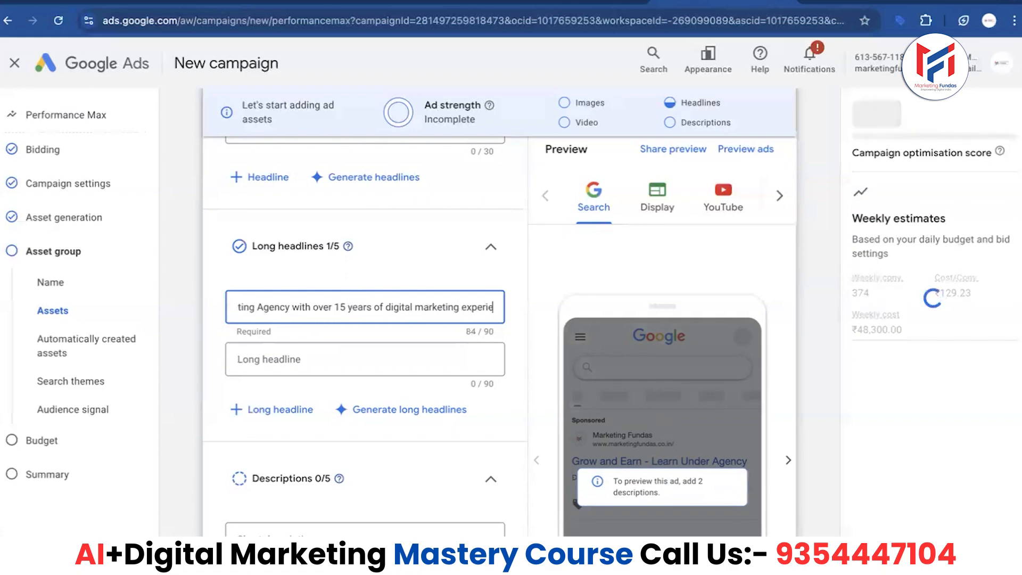
type("nce")
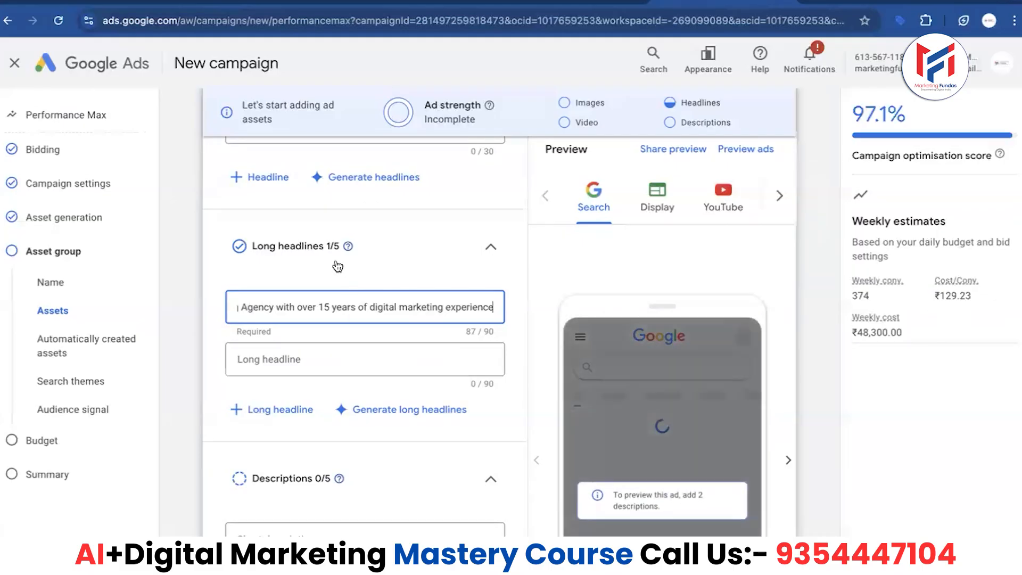
- Enter "Get extra discount before holi" as the asset group's second long headline
left_click(325, 356)
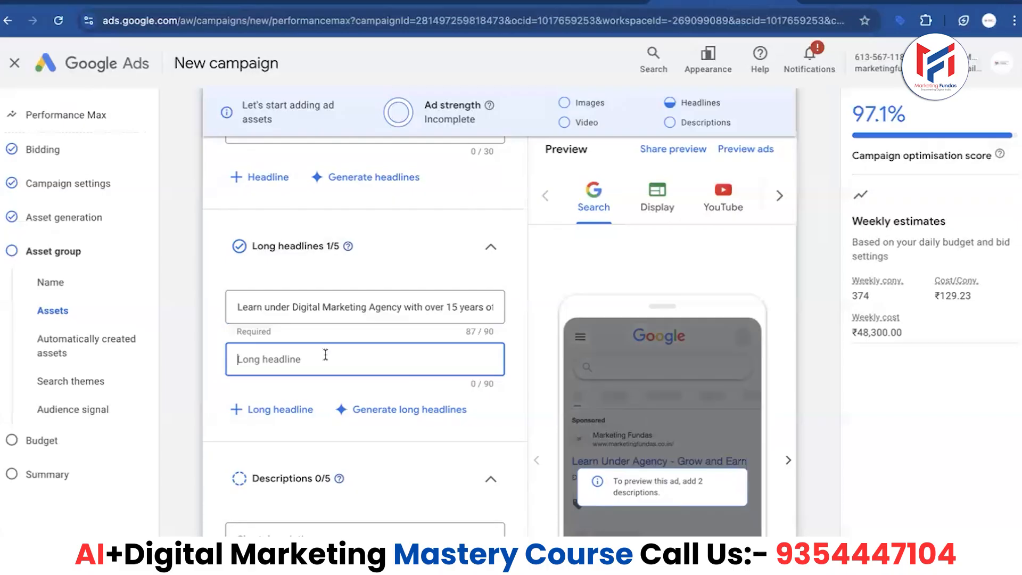
type("Get extra dis")
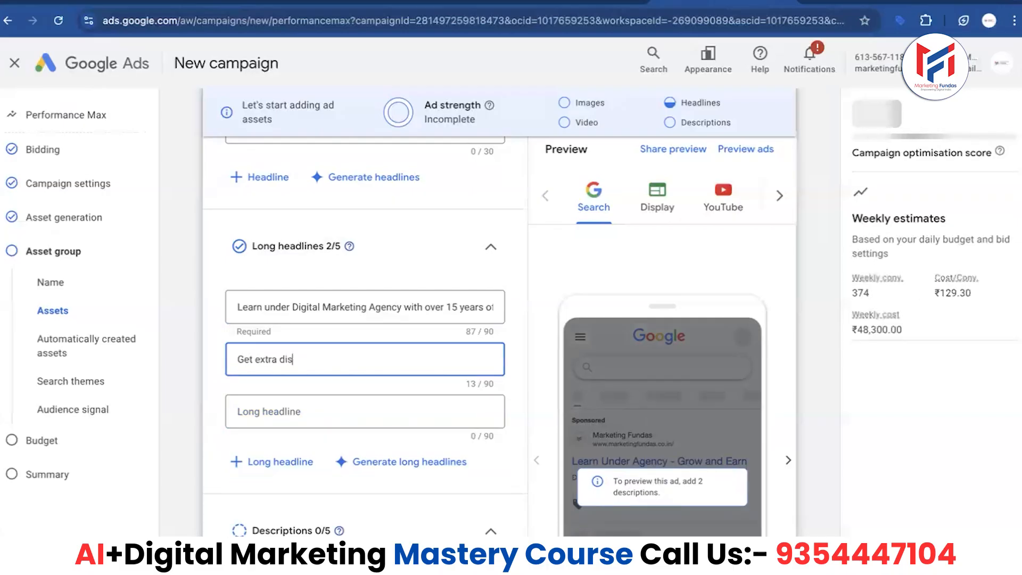
type("count before holi")
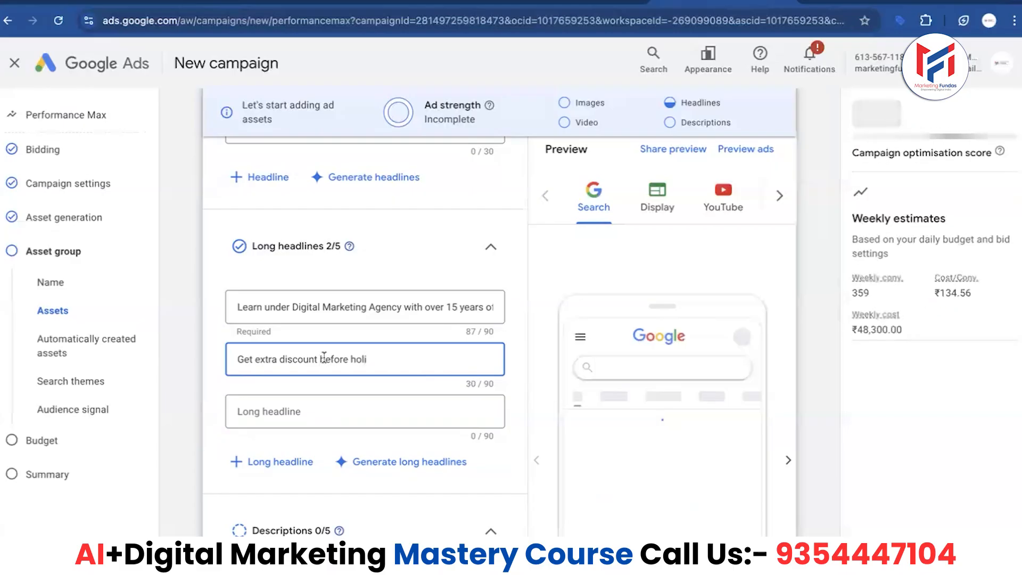
- Enter "become digital marketing expert and earn in six figures" as the asset group's third long headline
left_click(295, 413)
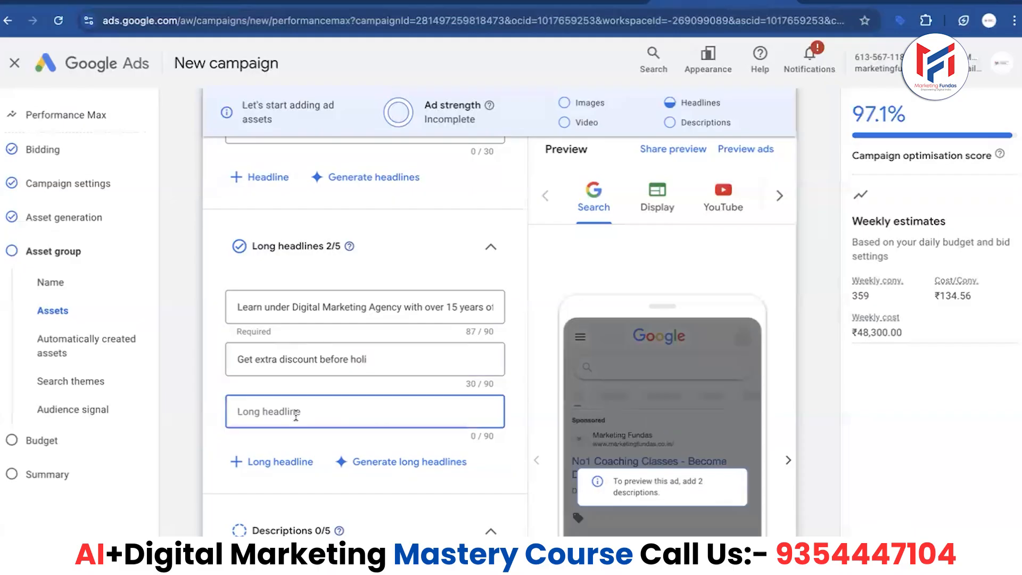
type("become di")
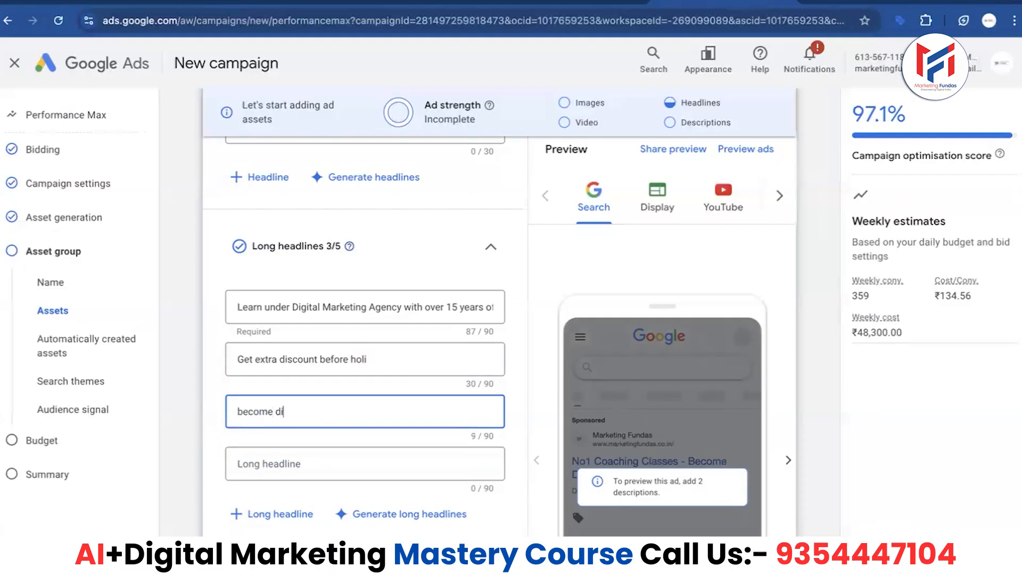
type("gital marketing exper")
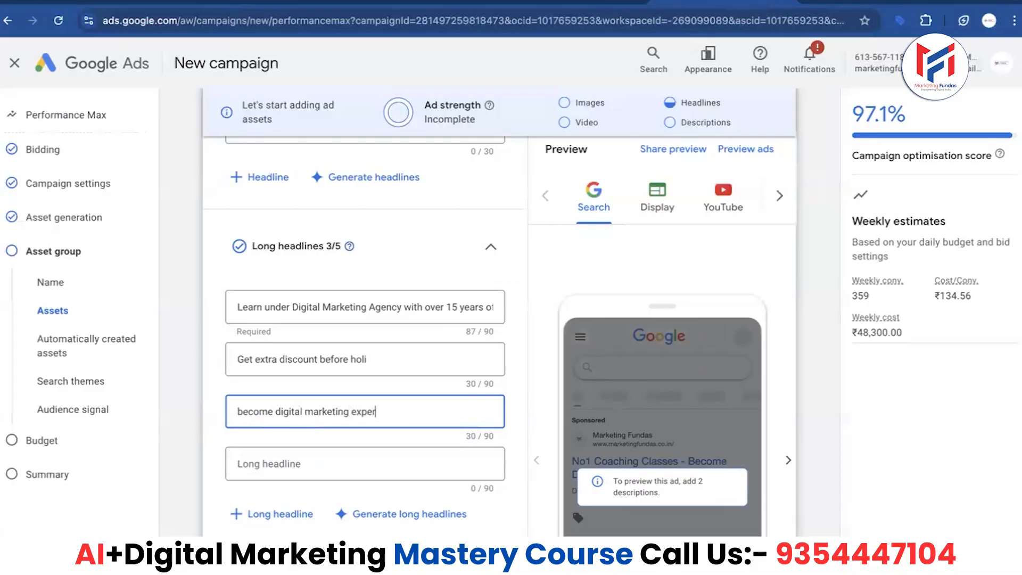
type("t a")
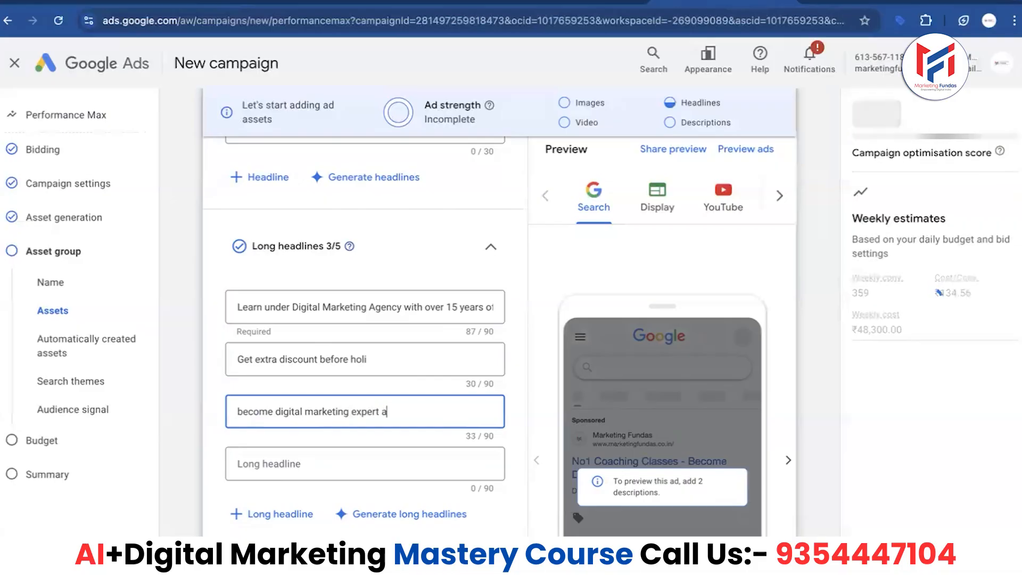
type("nd ear")
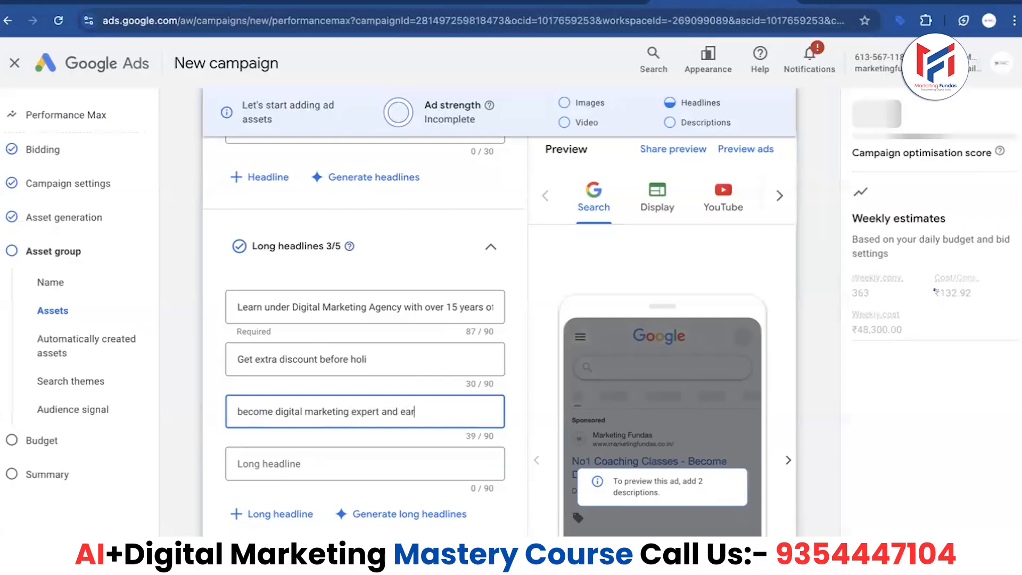
type("n in si")
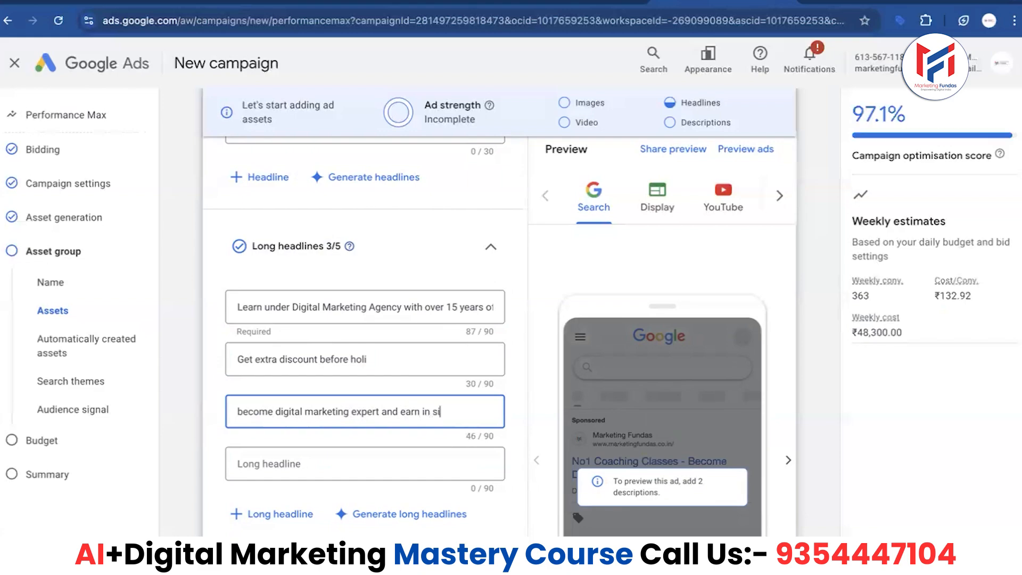
type("x figures")
- Fill the short description with the suggested text "Let Us Show You How. Welcome to Marketing Fundas"
scroll(267, 457, "down", 3)
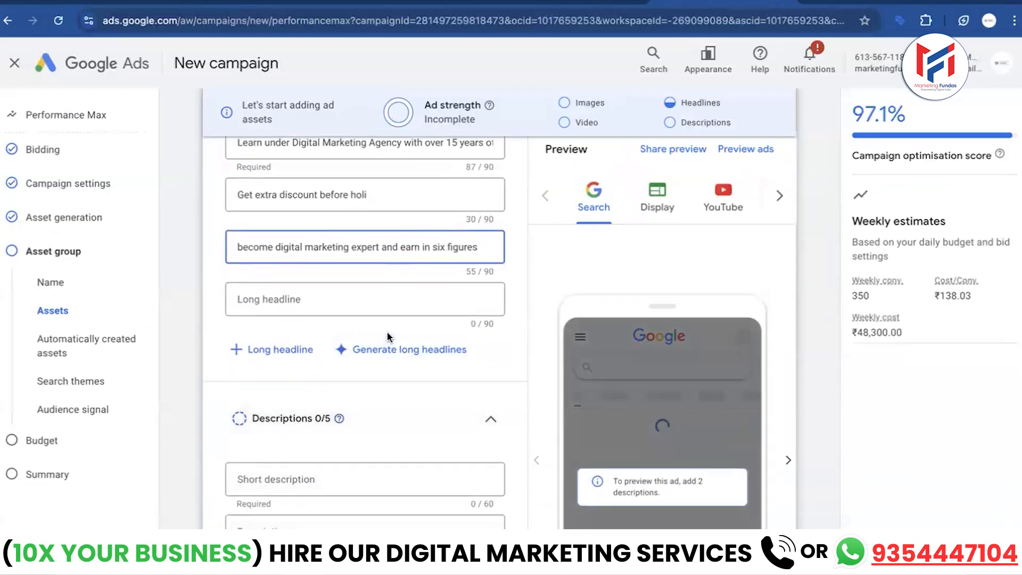
scroll(302, 378, "down", 3)
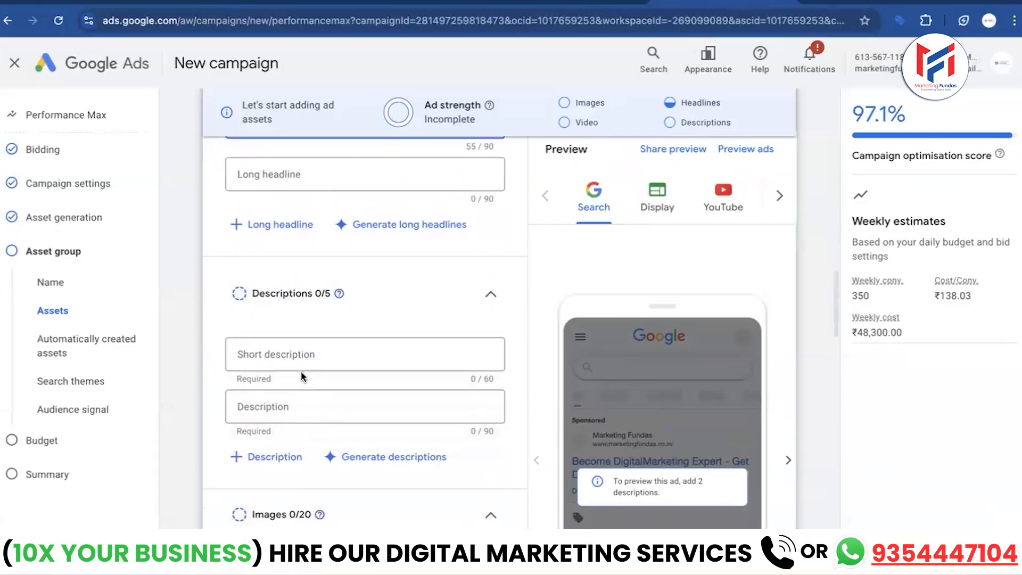
left_click(332, 330)
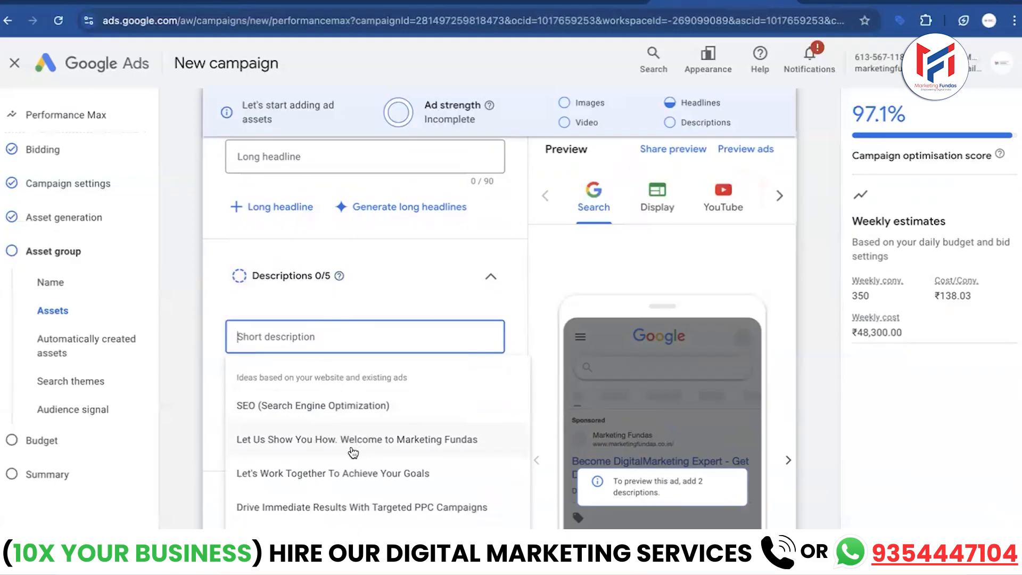
left_click(370, 450)
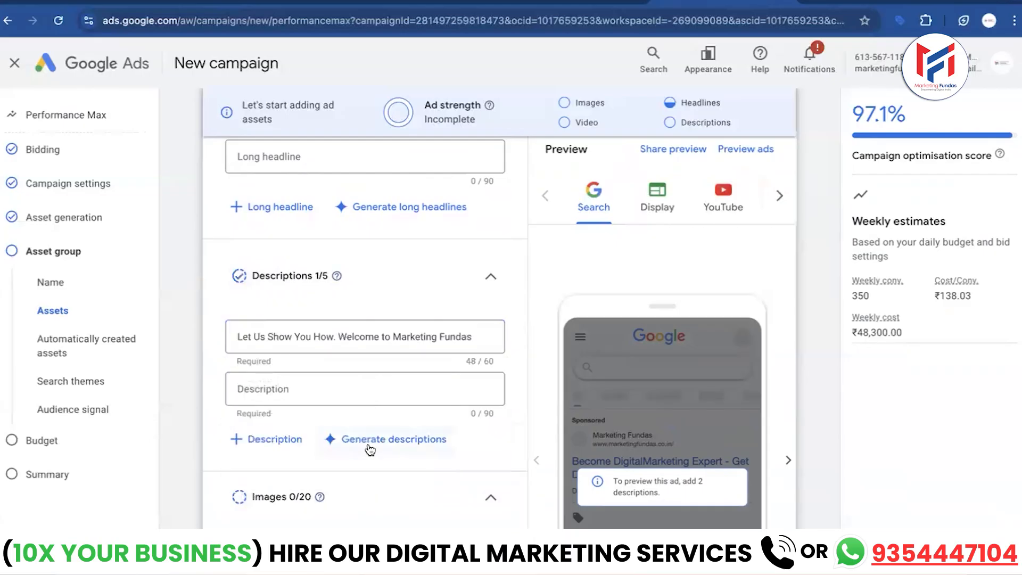
- Enter "seo, social media, ppc, canva, ai" as the second description and use the suggestion "Drive Immediate Results With Targeted PPC Campaigns" as the third
left_click(357, 393)
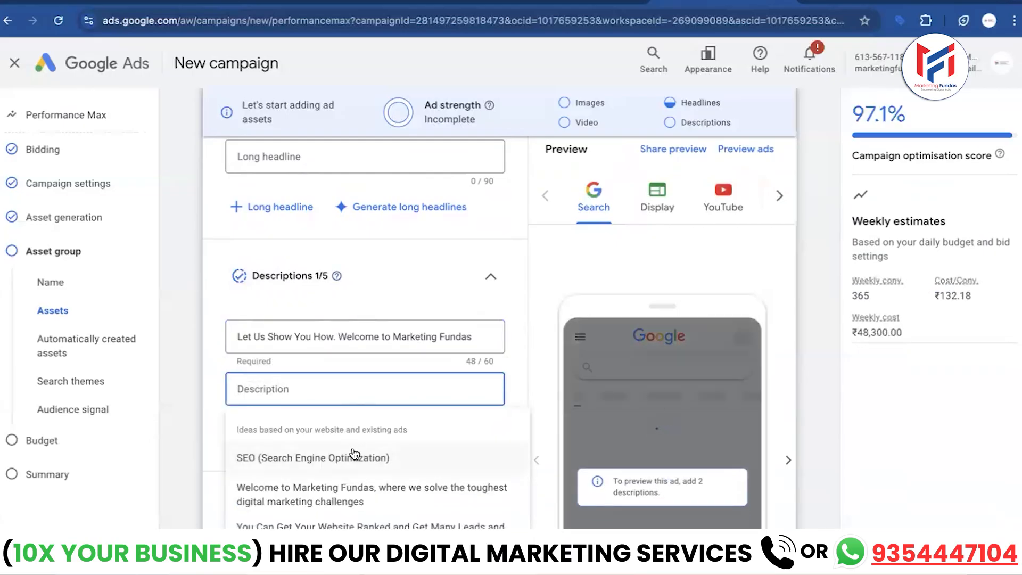
type("seo, social media")
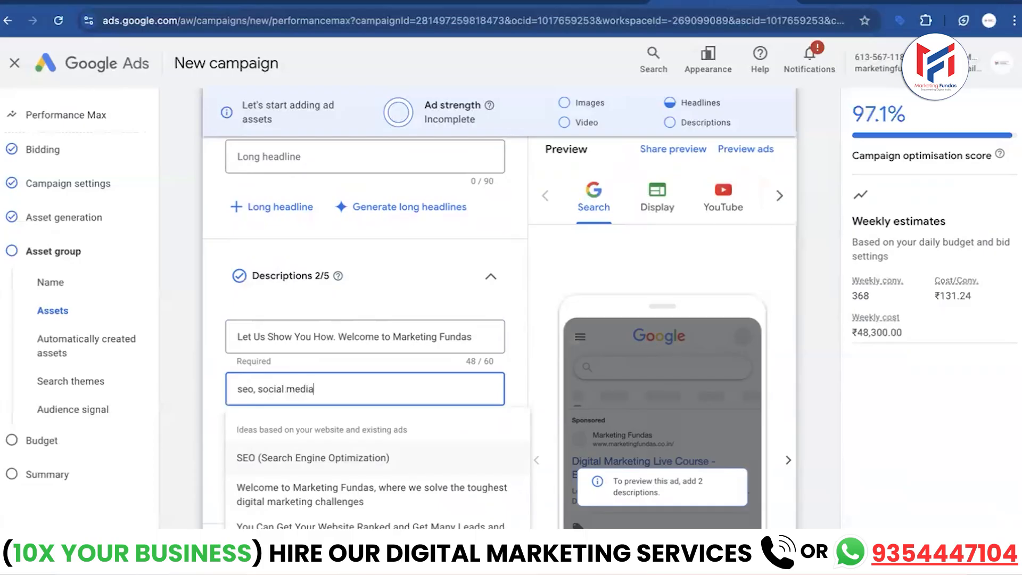
type(", ppc")
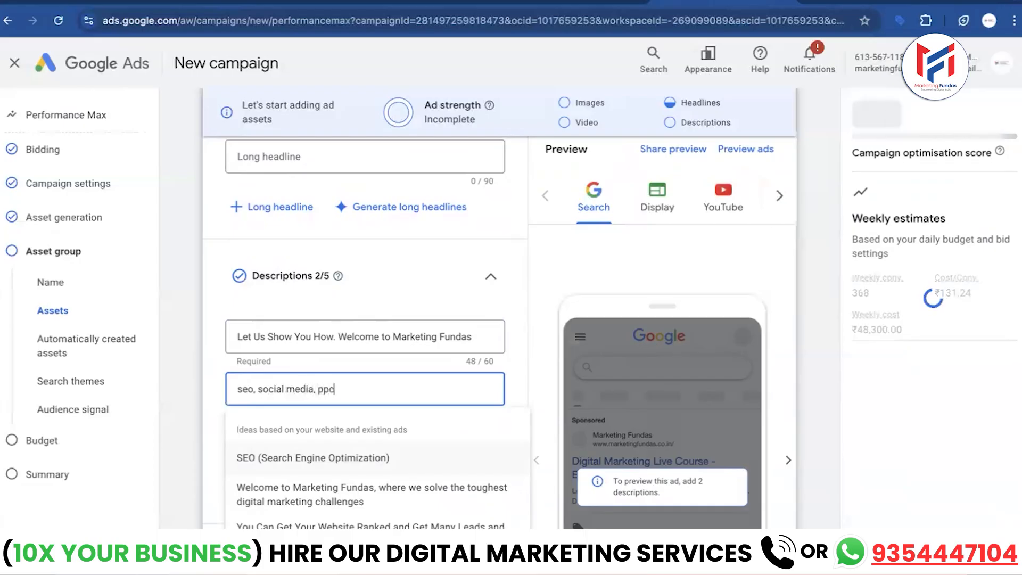
type(", can")
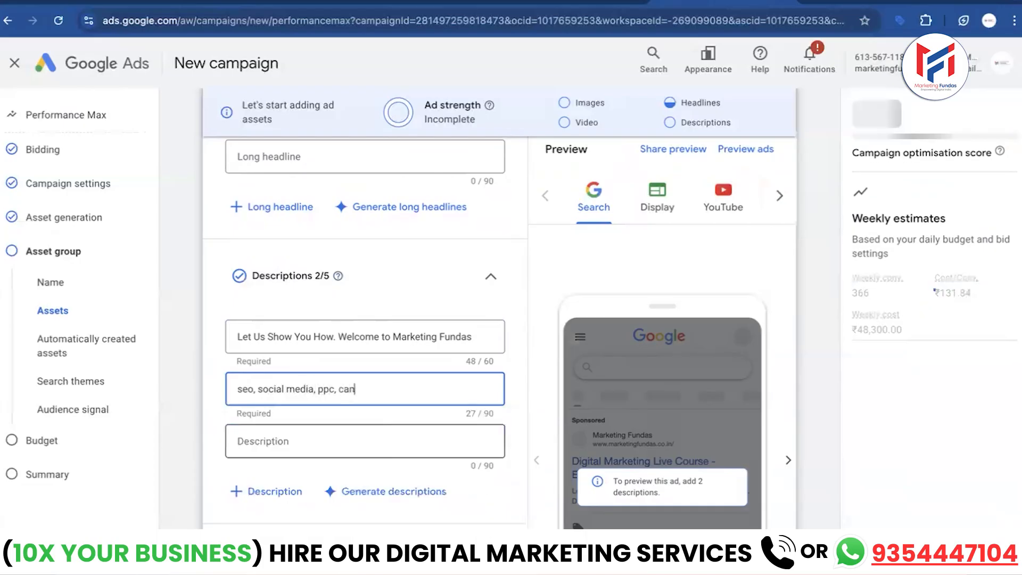
type("va, ai")
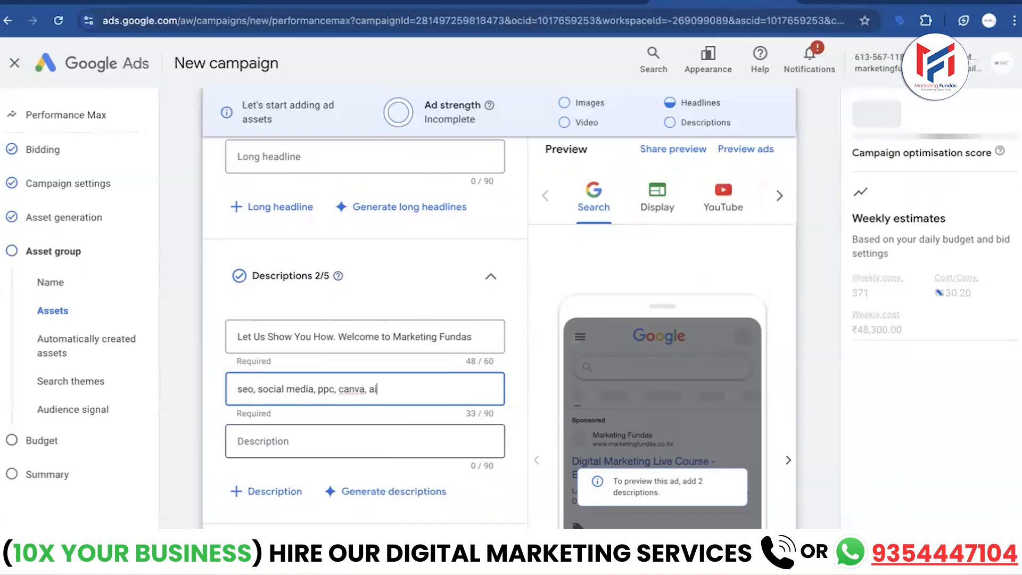
left_click(352, 456)
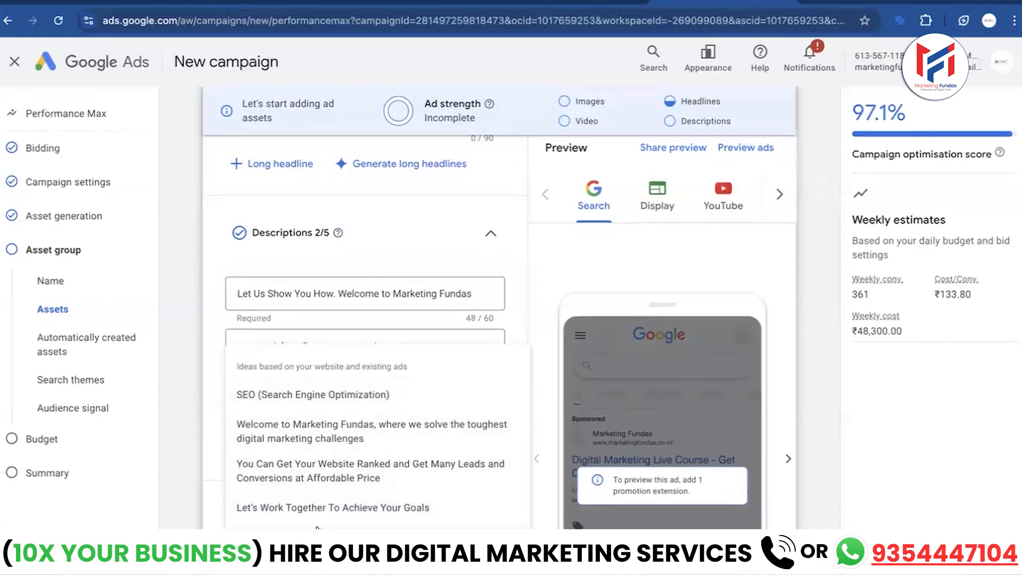
left_click(332, 537)
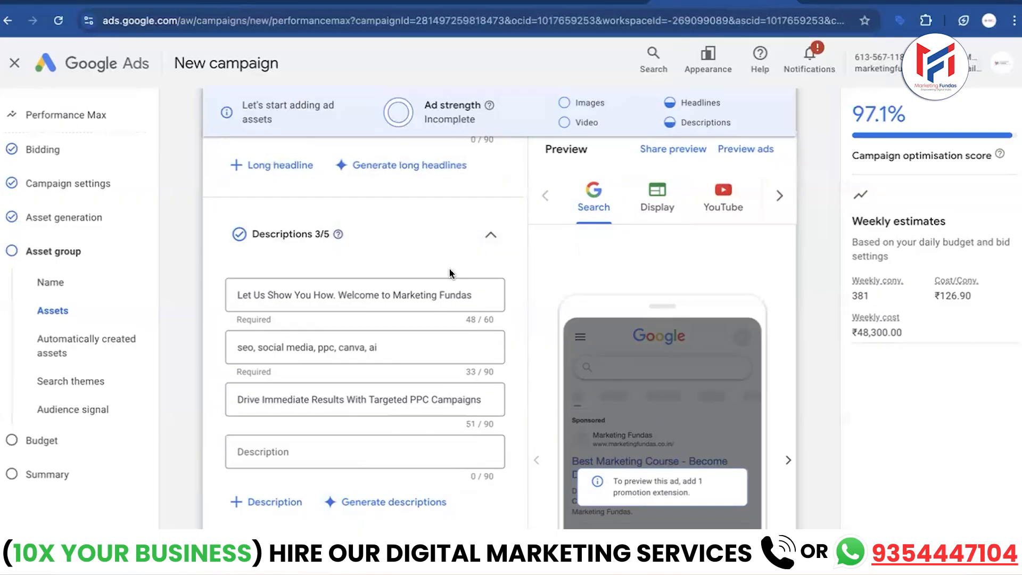
- Start adding images to the asset group and select the square GOOGLE ADS.jpg from the recent assets
scroll(346, 328, "down", 5)
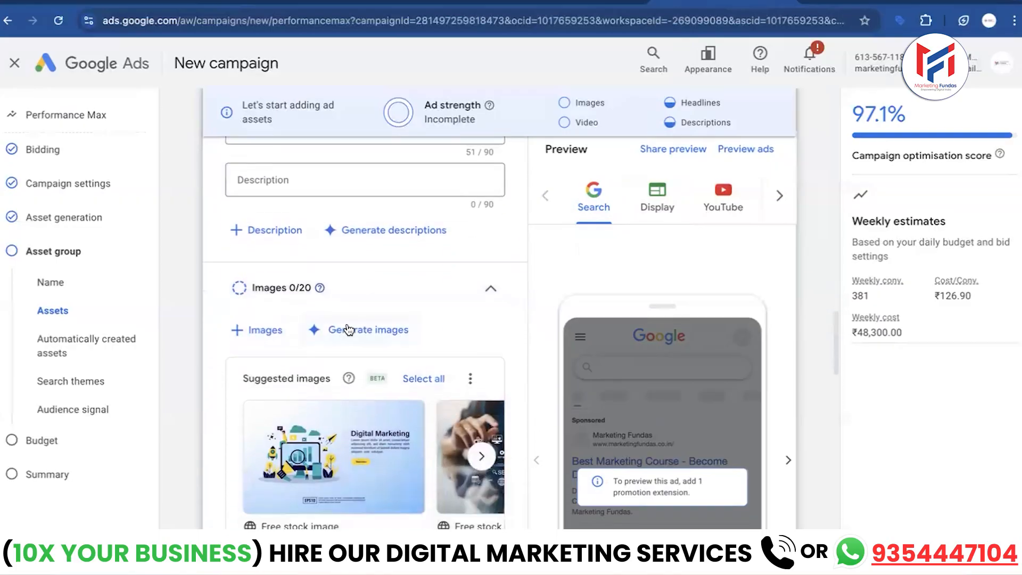
left_click(240, 331)
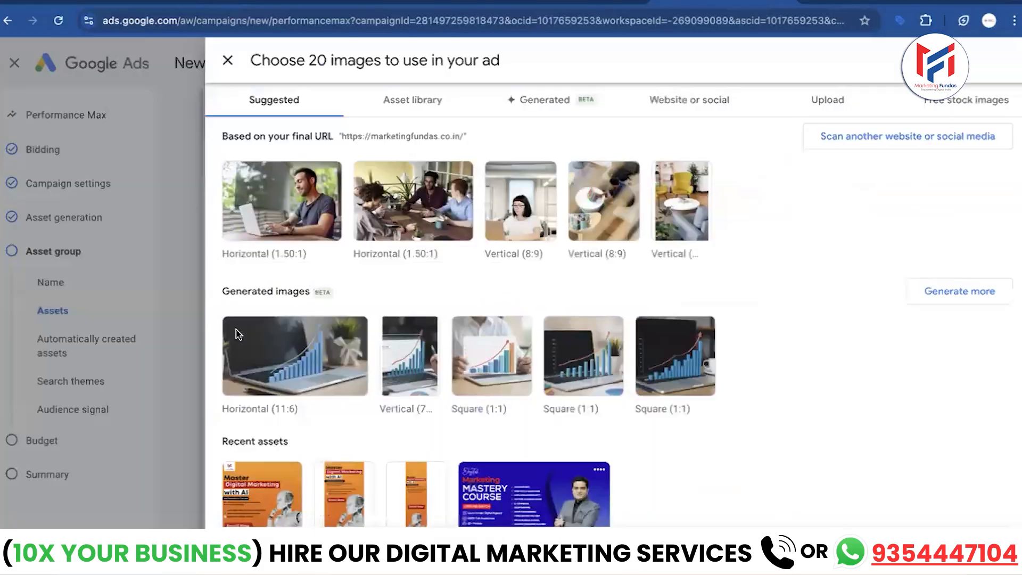
scroll(355, 426, "down", 3)
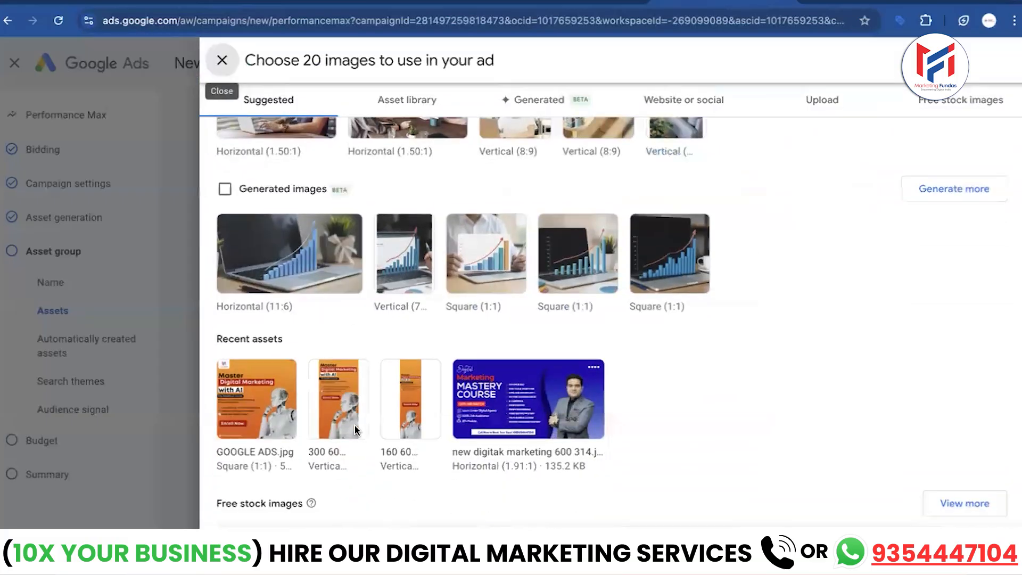
scroll(355, 426, "up", 2)
mouse_move(255, 397)
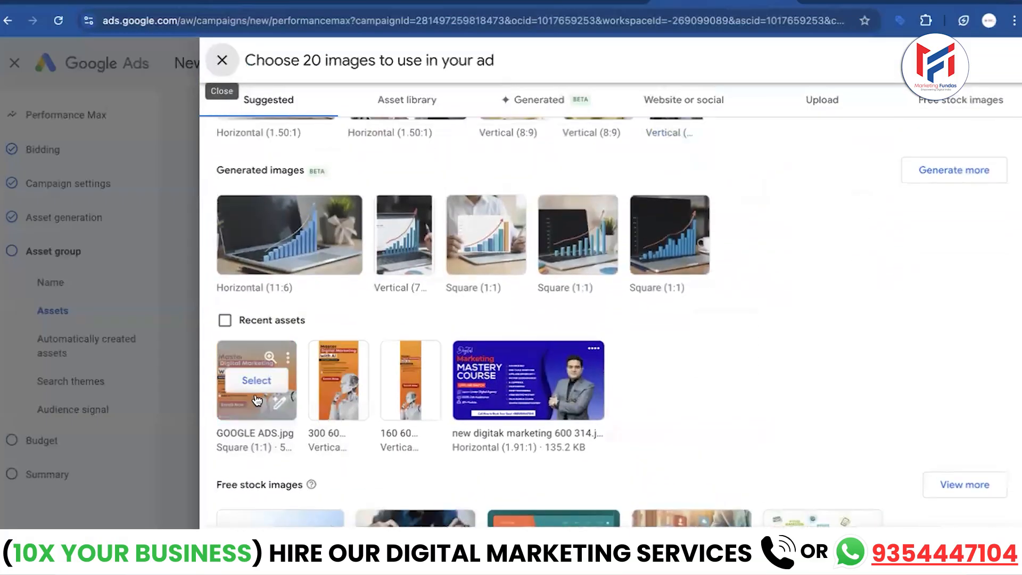
left_click(255, 396)
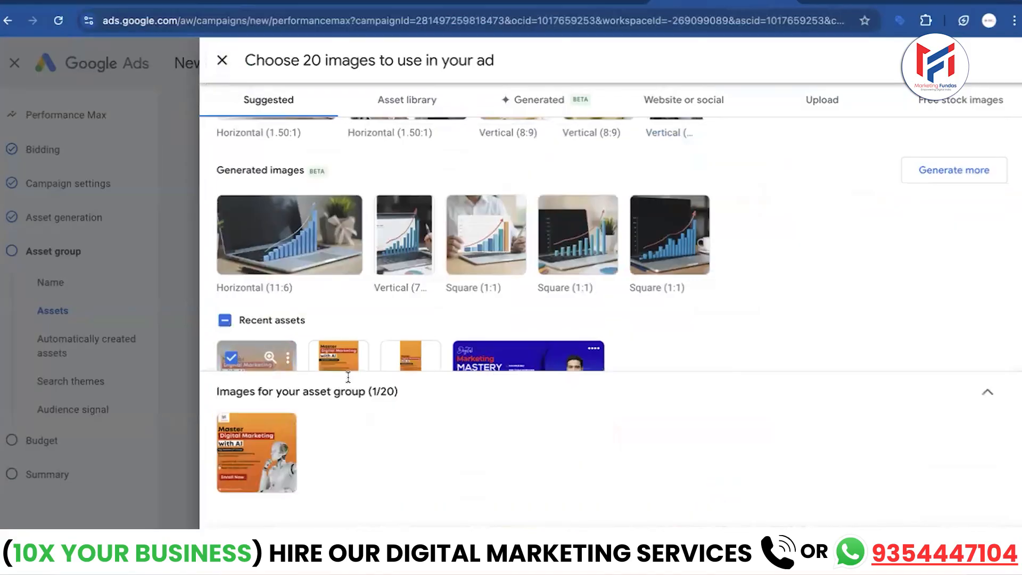
- Select the two vertical recent assets, 300 600 and 160 60…, as well and save the three images to the asset group
left_click(341, 353)
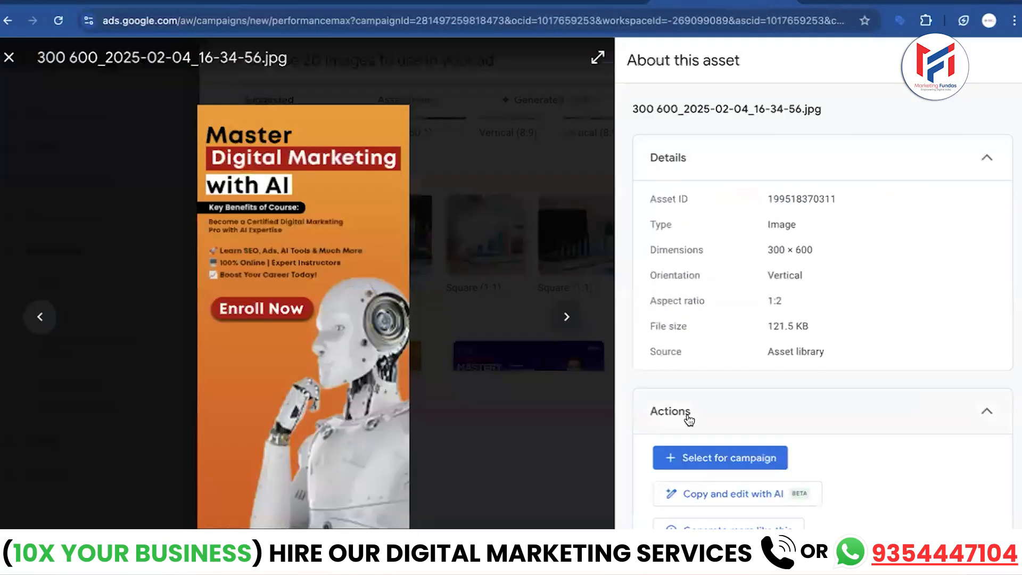
left_click(9, 57)
left_click(323, 357)
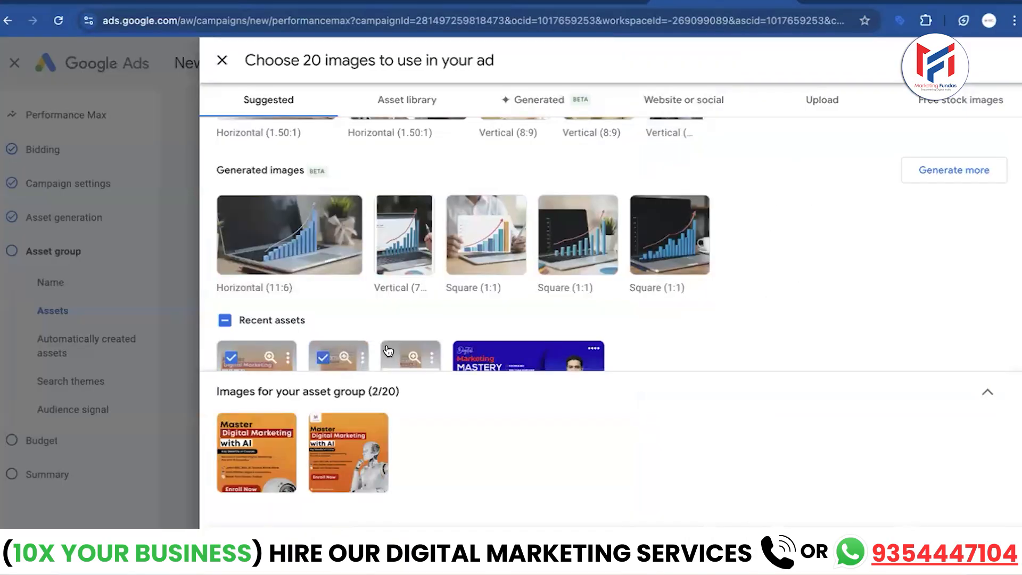
left_click(395, 357)
scroll(401, 357, "down", 5)
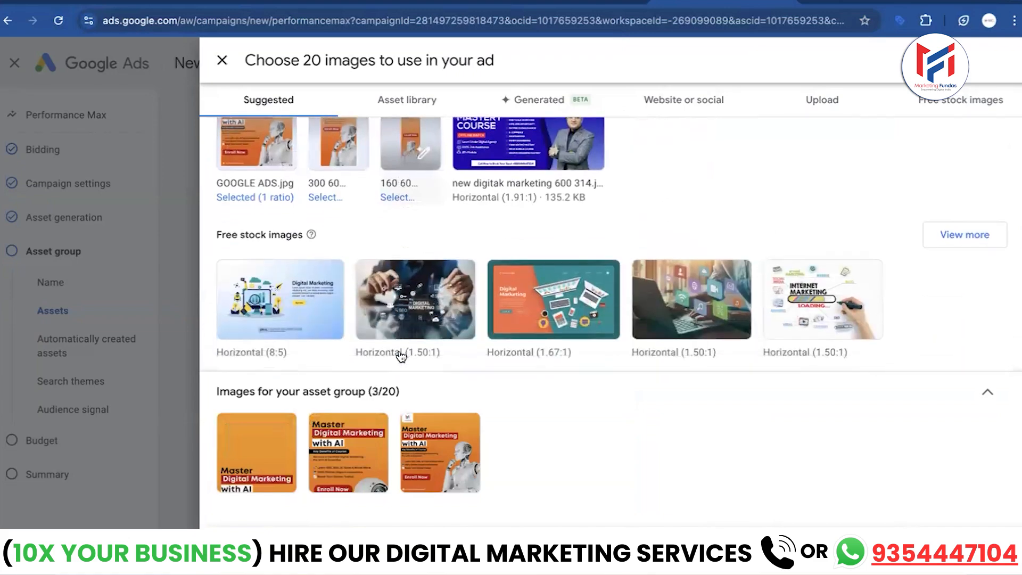
scroll(480, 234, "up", 2)
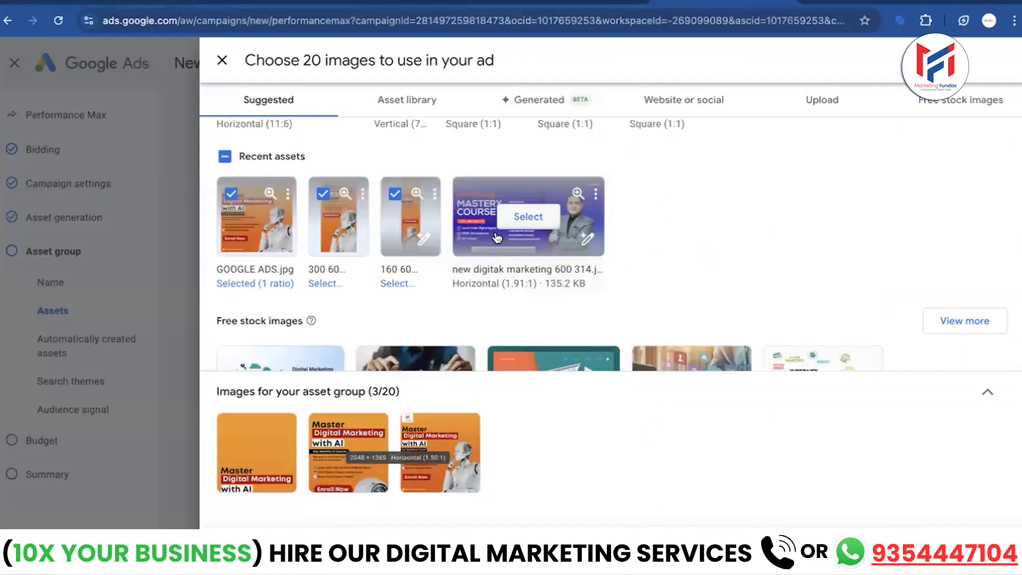
scroll(522, 269, "down", 2)
scroll(524, 270, "up", 6)
scroll(522, 269, "down", 5)
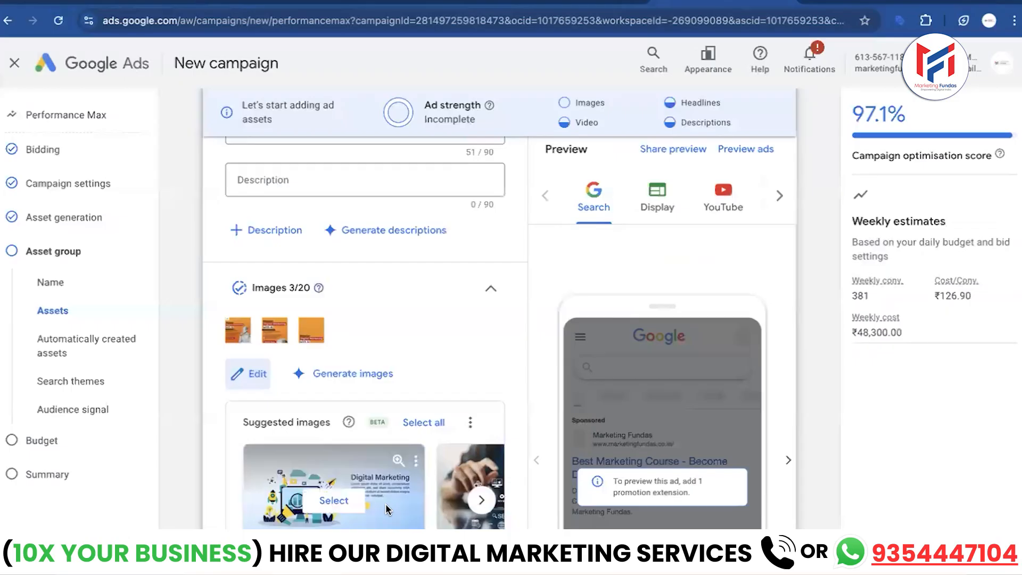
- Review the logo selection for the asset group and close it without choosing another logo
scroll(389, 509, "down", 3)
mouse_move(347, 326)
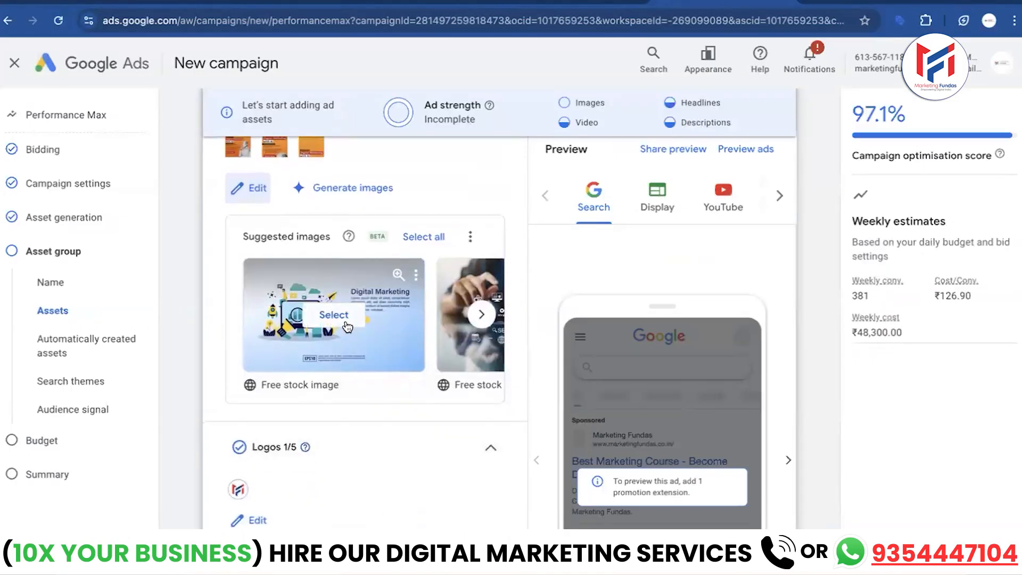
scroll(344, 321, "down", 3)
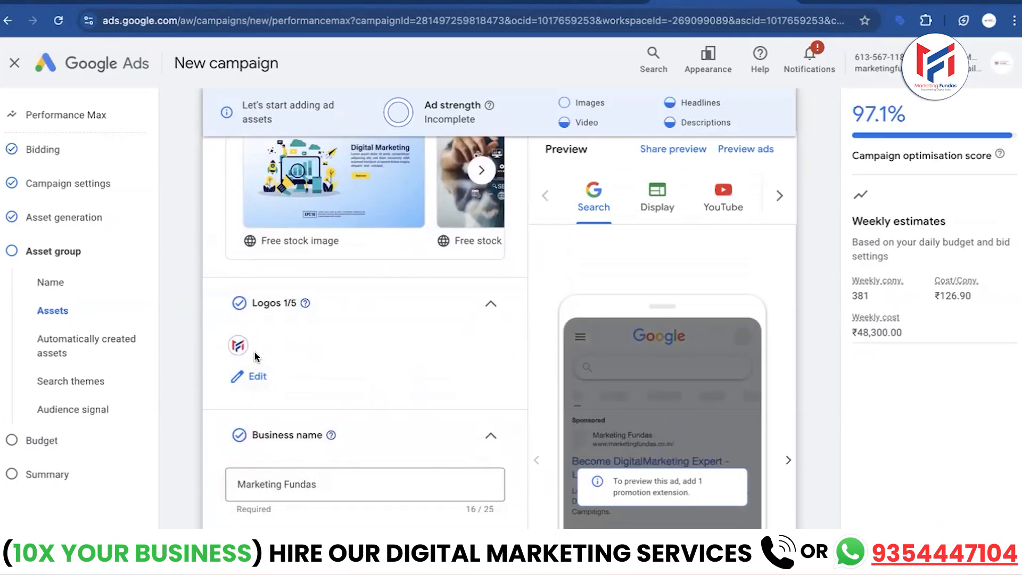
left_click(237, 372)
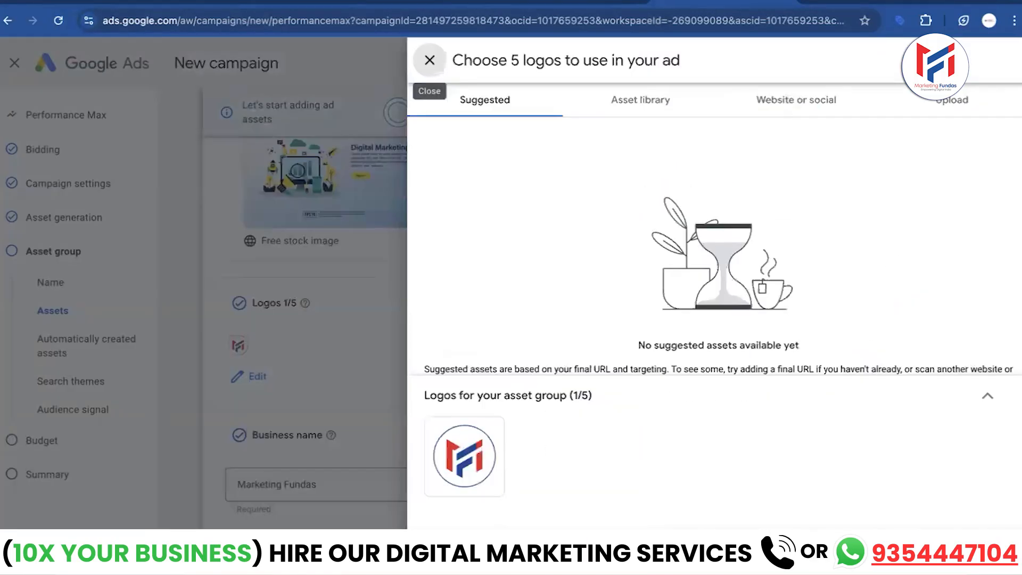
left_click(428, 59)
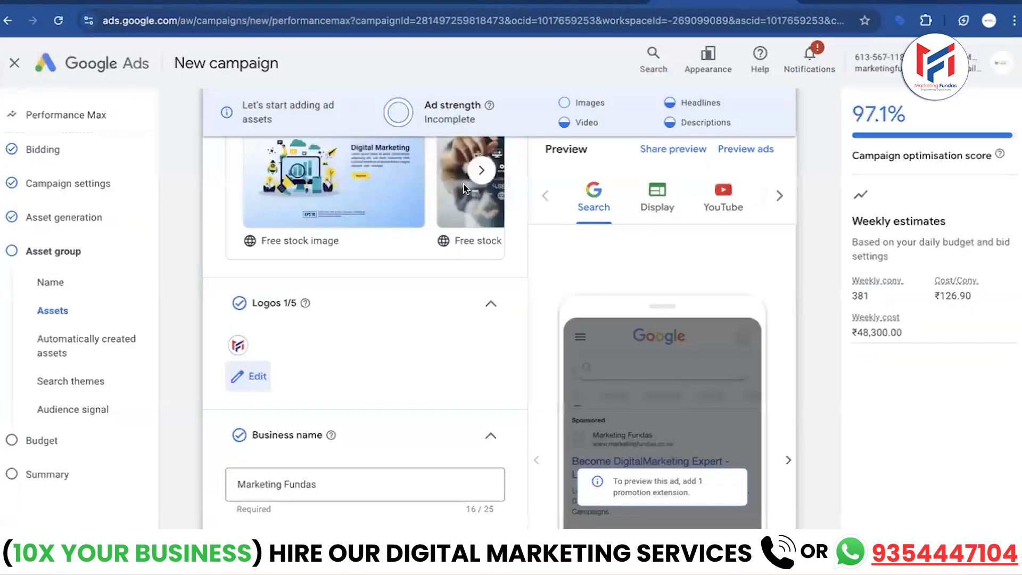
- Add the library videos "Join Digital Marketin…" and "B2B Sales Kya Hota …" to the asset group and save them
scroll(403, 274, "down", 2)
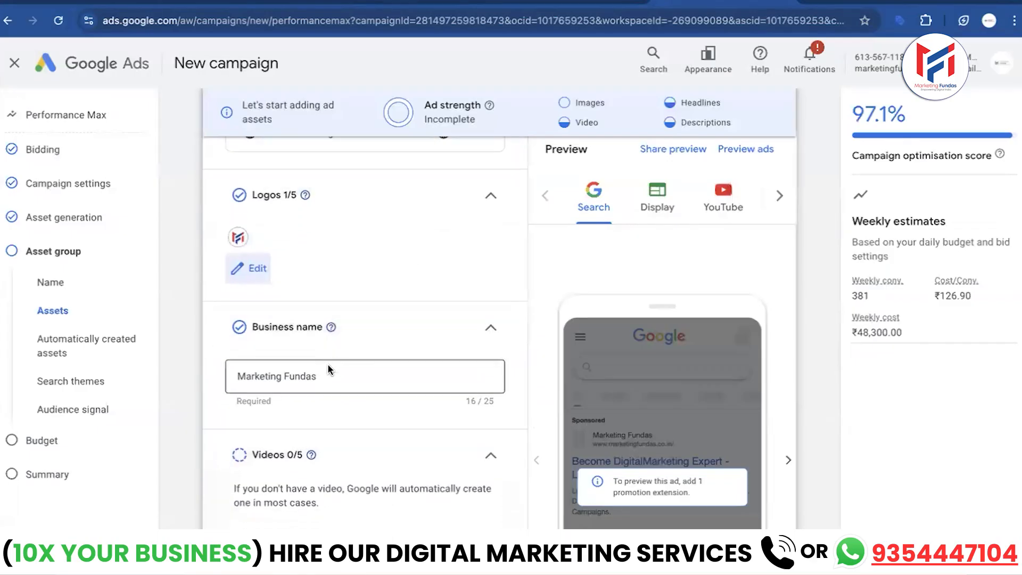
scroll(327, 363, "down", 2)
scroll(237, 373, "down", 2)
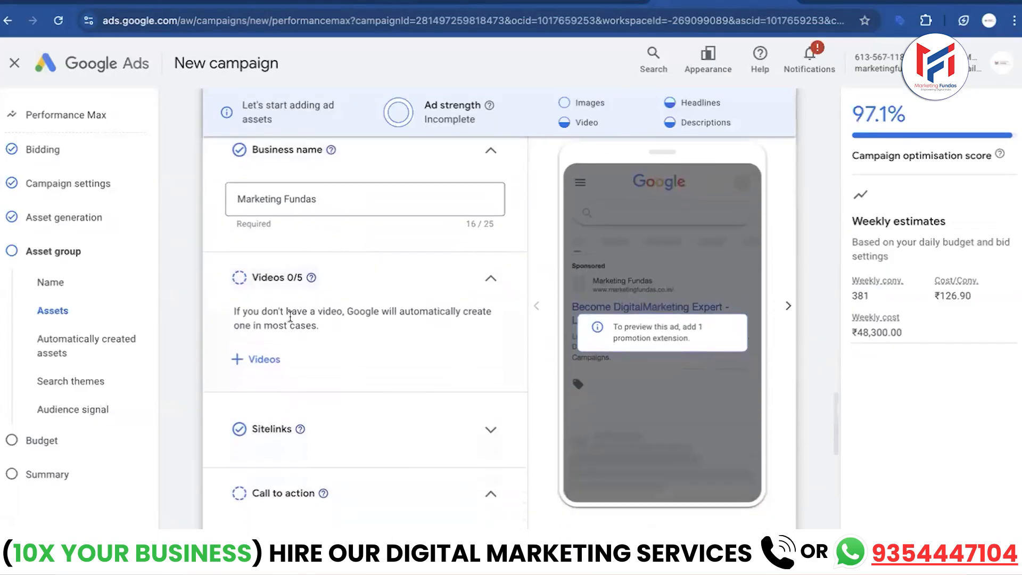
left_click(238, 361)
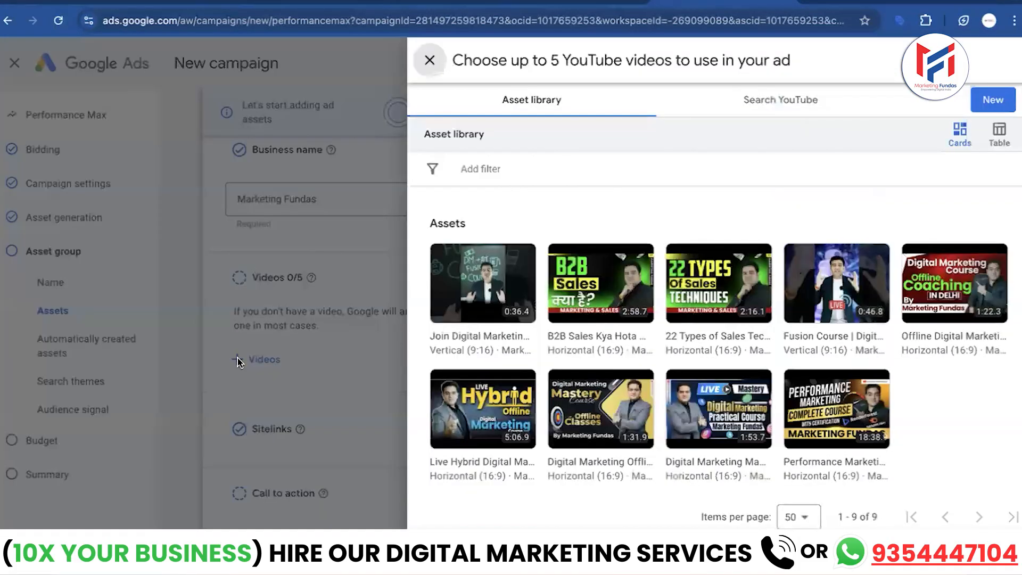
left_click(489, 302)
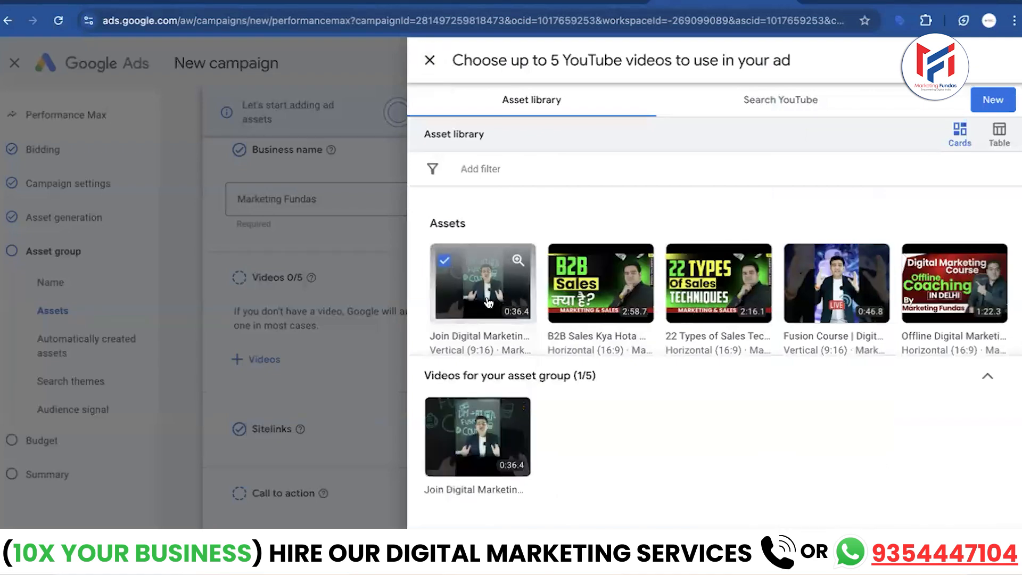
left_click(606, 285)
left_click(443, 546)
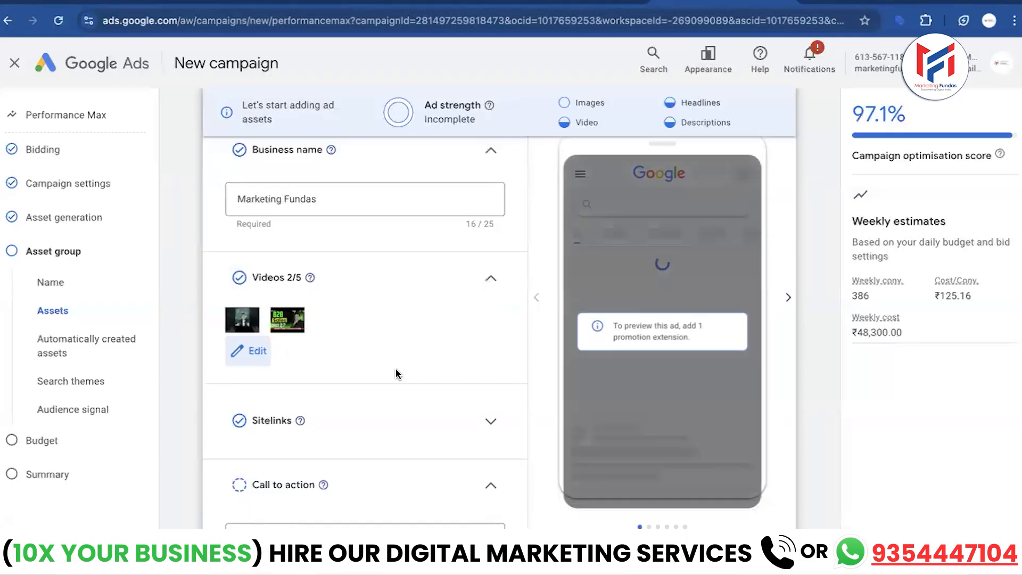
- Review the available call-to-action options for the asset group and keep Automated
scroll(397, 374, "down", 1)
scroll(397, 374, "up", 3)
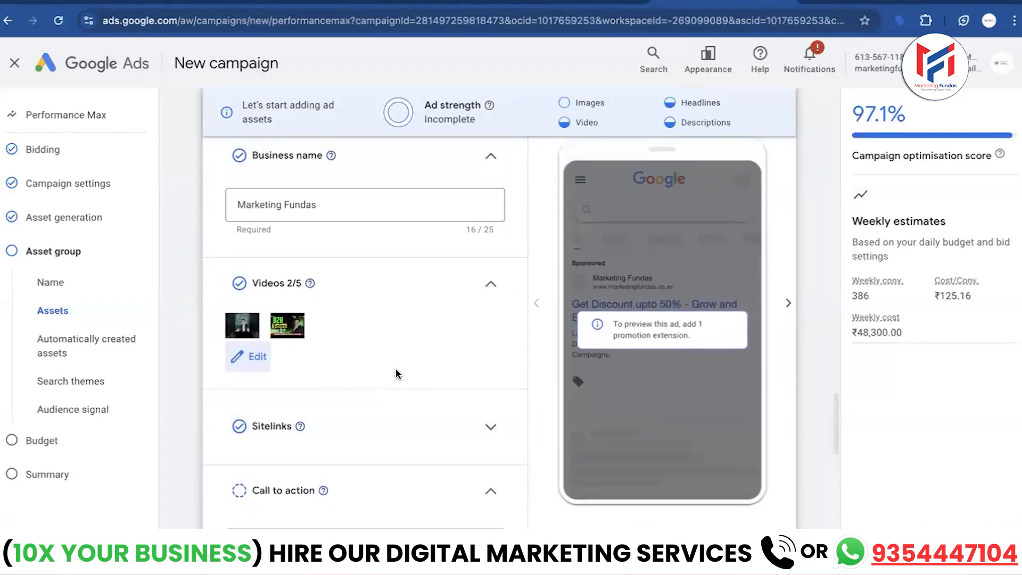
scroll(397, 374, "down", 5)
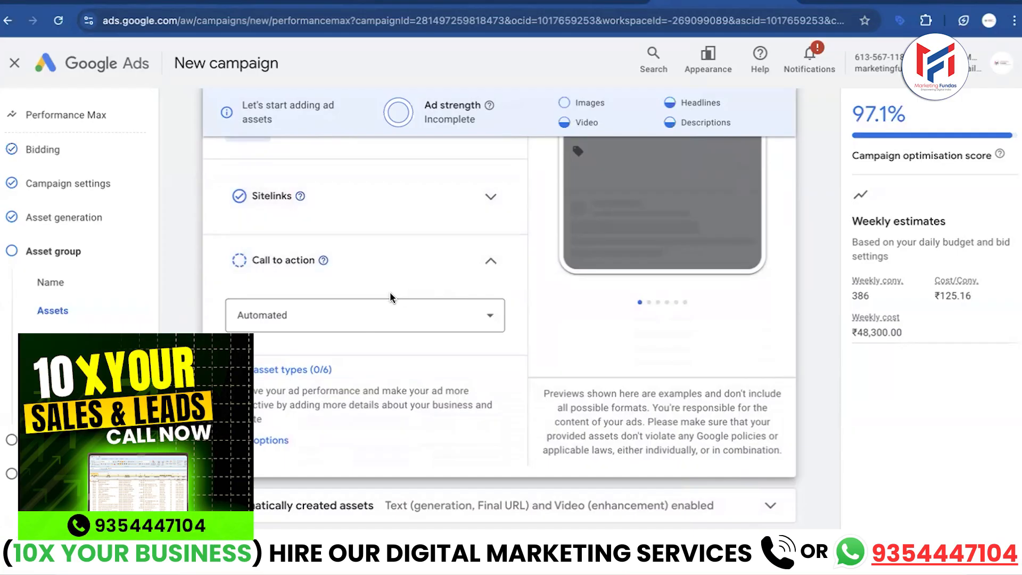
left_click(432, 276)
left_click(429, 274)
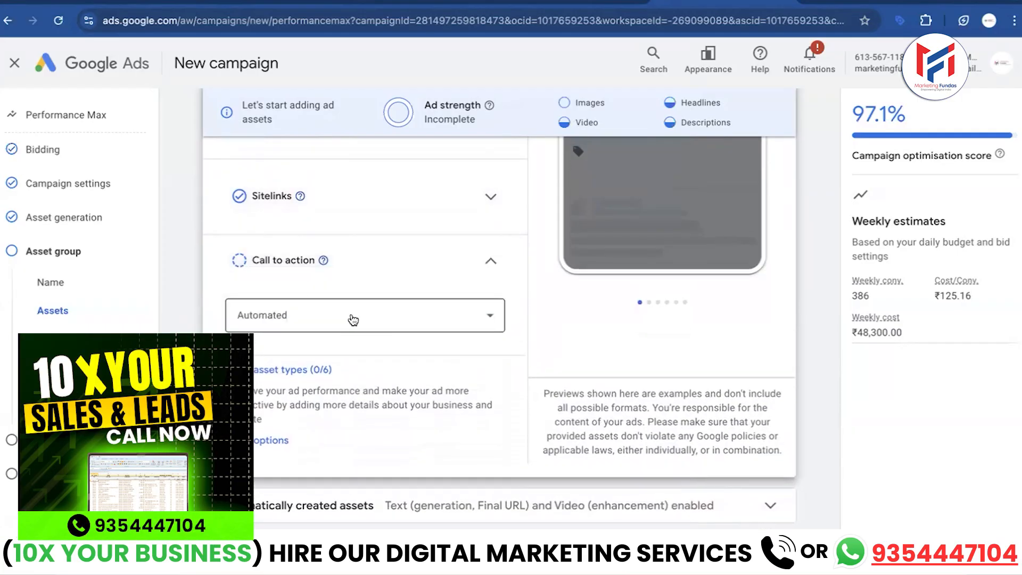
left_click(346, 318)
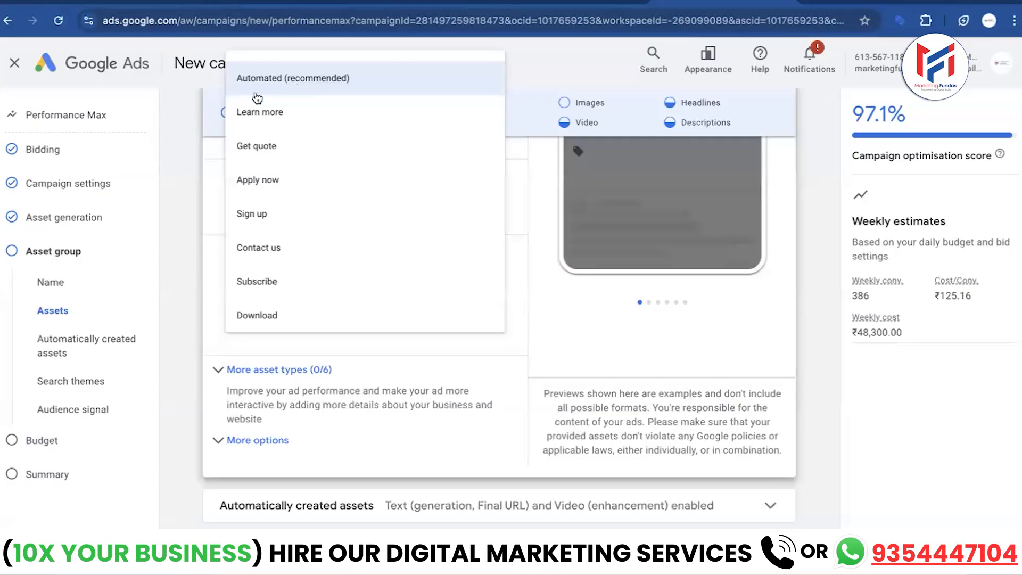
left_click(185, 137)
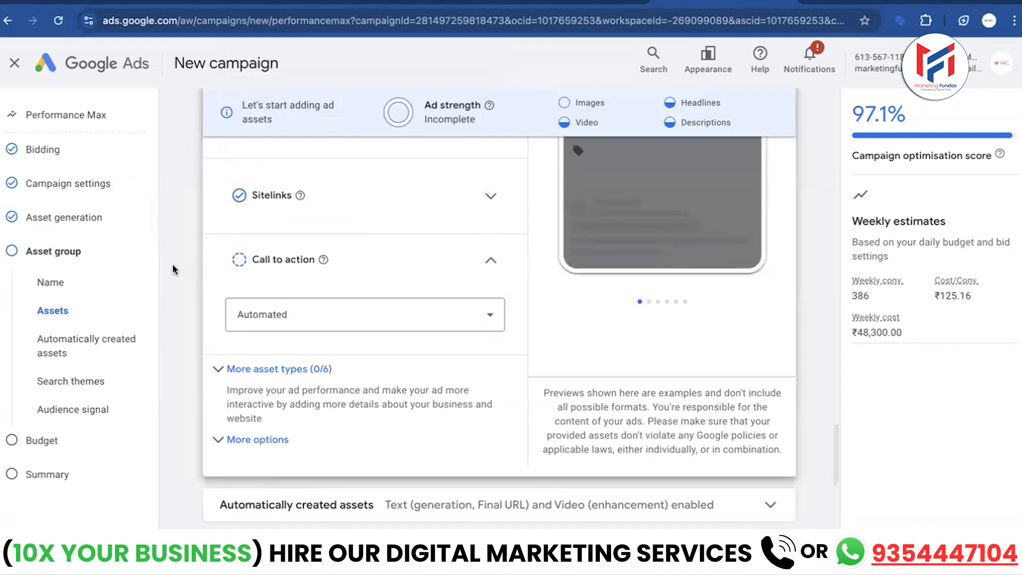
- Expand the automatically created assets settings to examine the text and video options
scroll(173, 269, "down", 3)
scroll(171, 263, "down", 1)
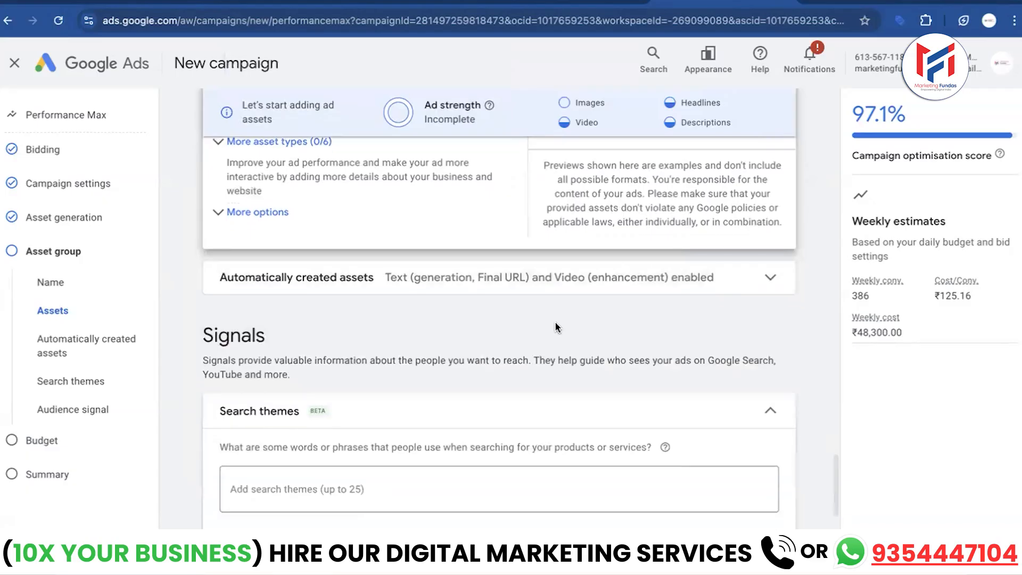
left_click(665, 277)
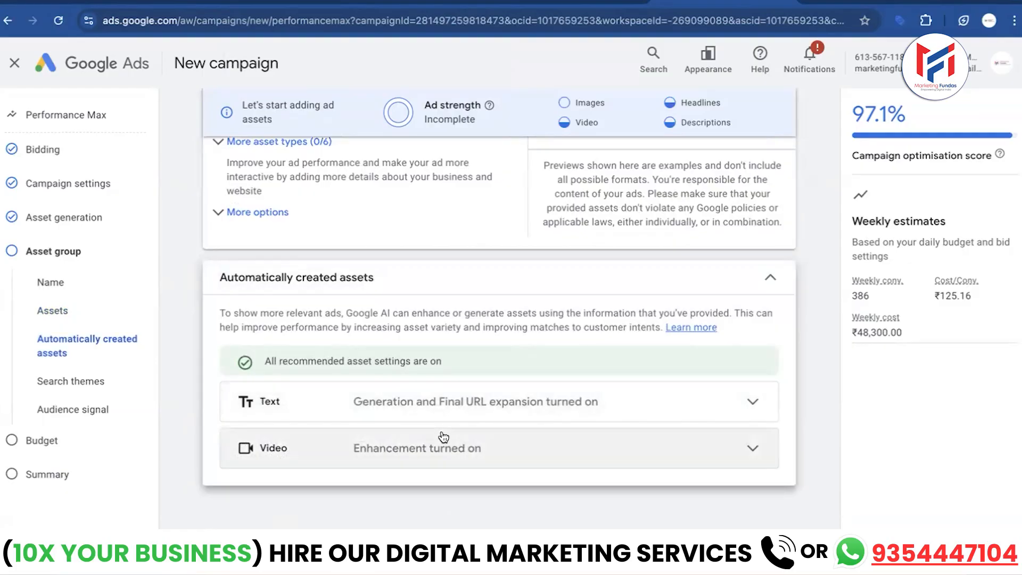
- Add "digital marketing course" as the first search theme under Signals
scroll(444, 437, "down", 6)
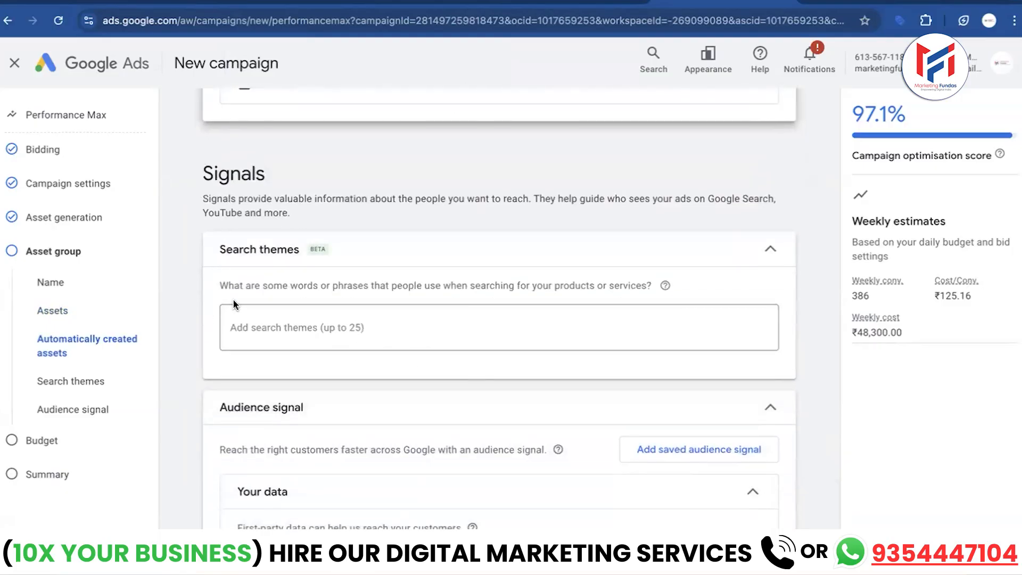
scroll(184, 311, "down", 1)
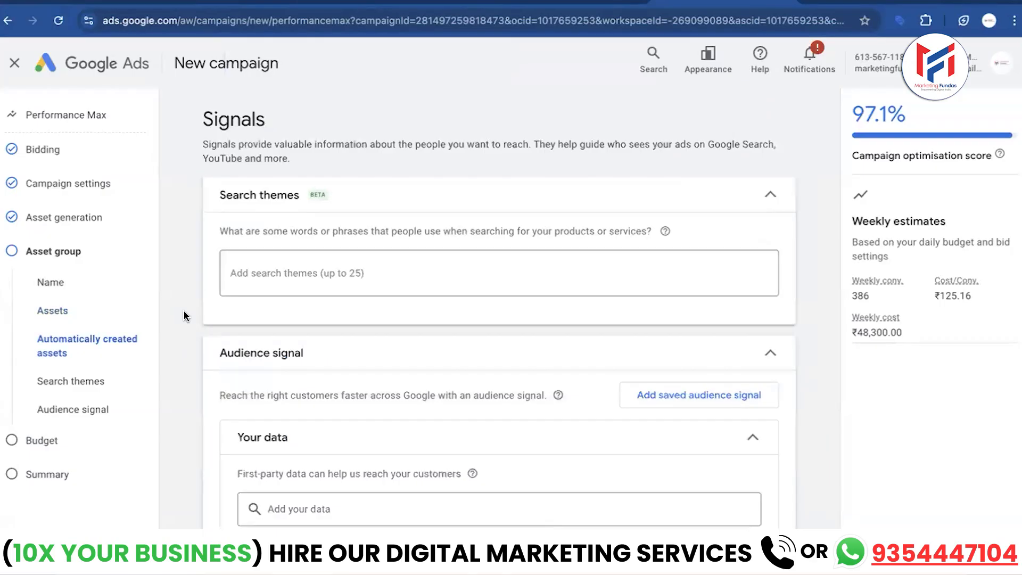
scroll(184, 314, "down", 1)
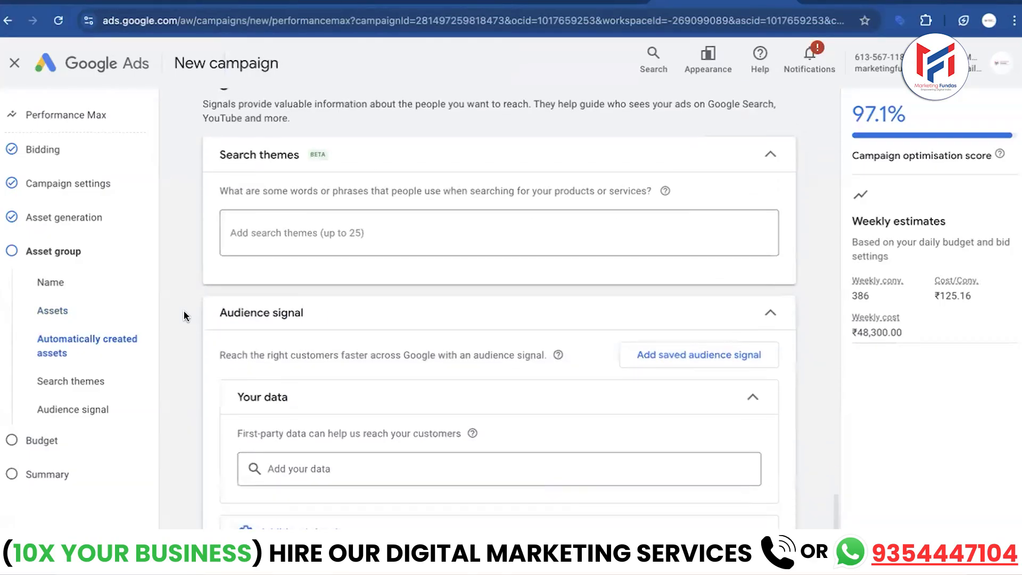
left_click(463, 235)
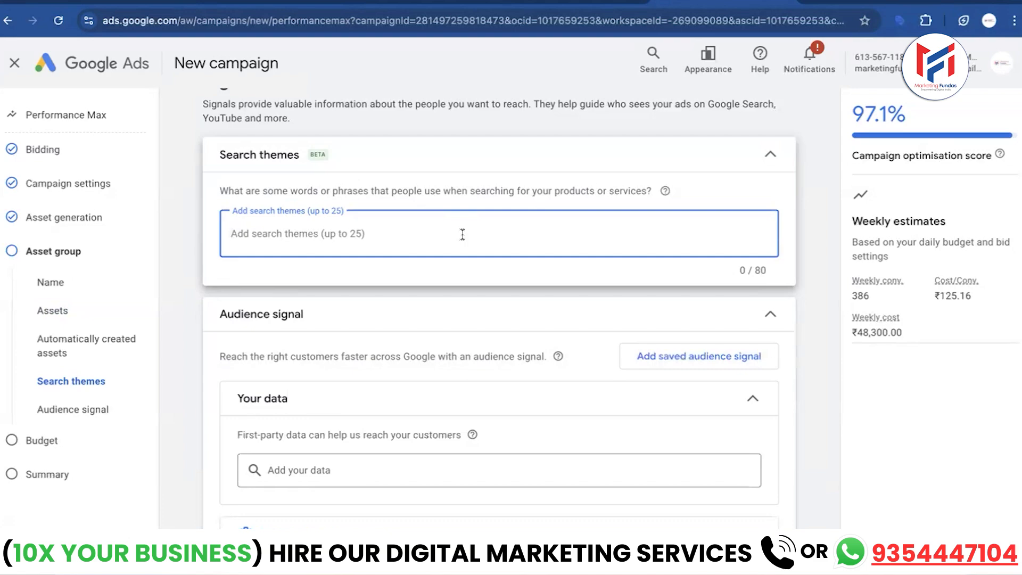
type("di")
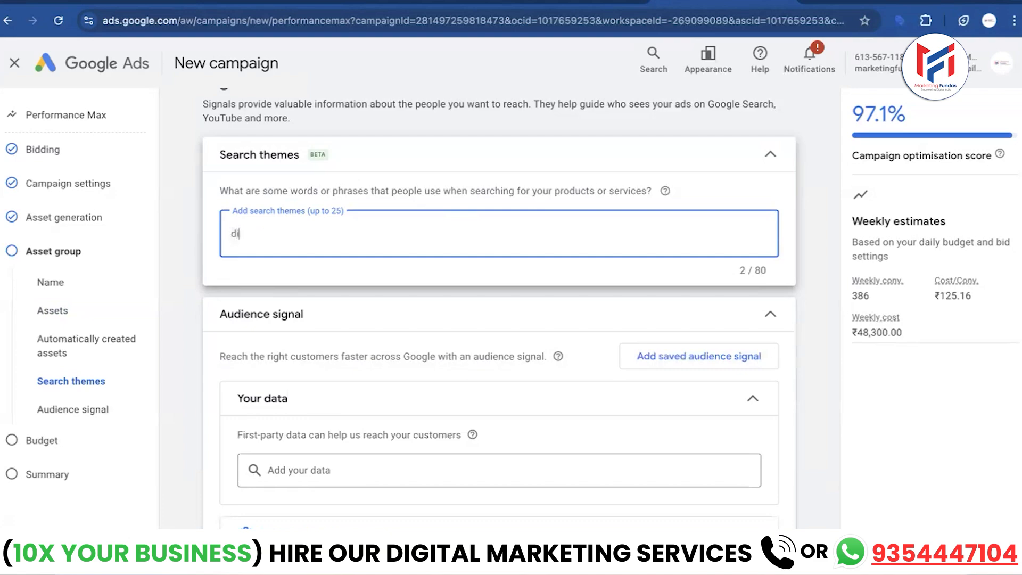
type("gital marketing course")
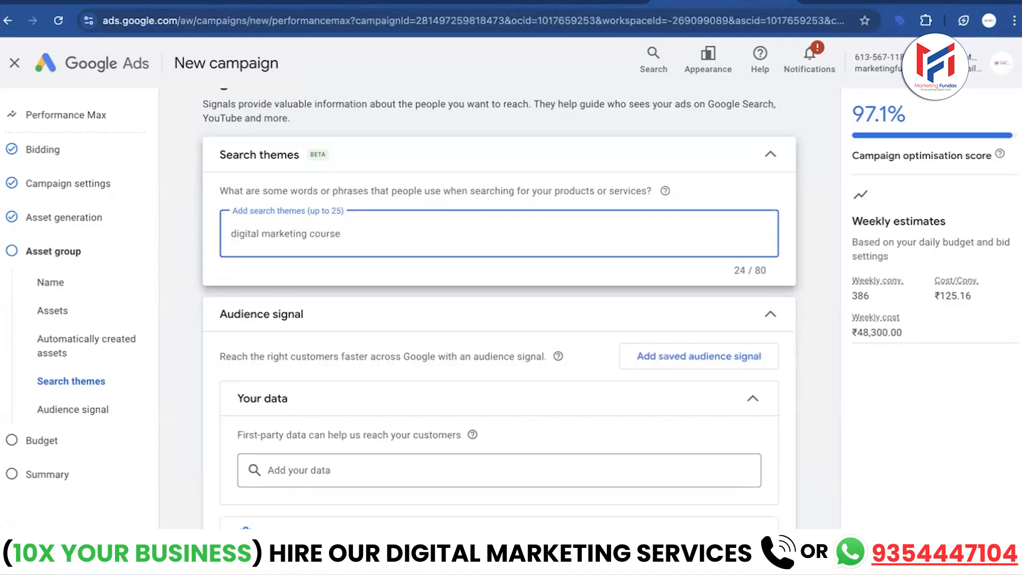
key("Return")
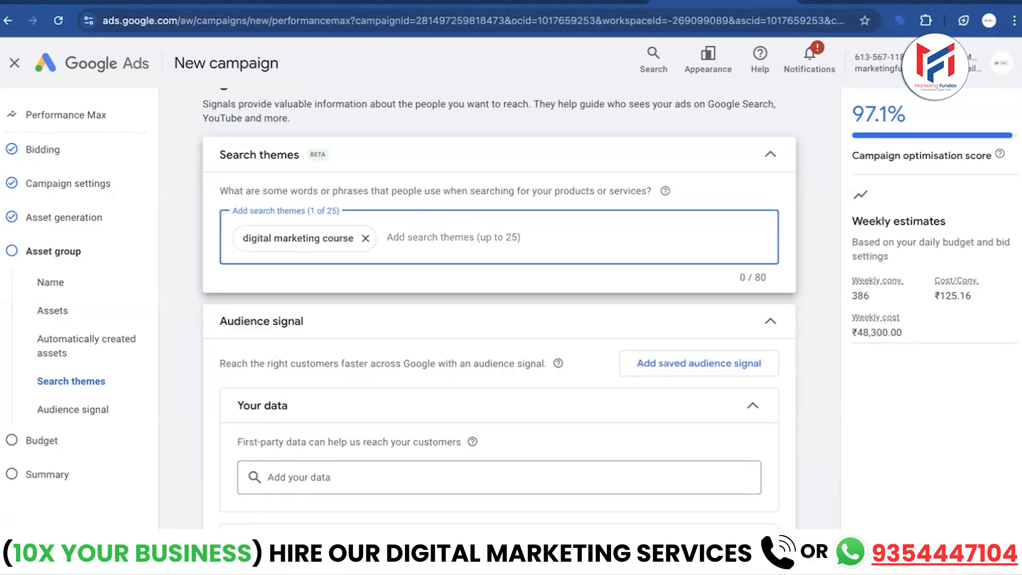
- Add the search themes "best digital marketing course with certification" and "digital marketing classes online"
type("best digital ma")
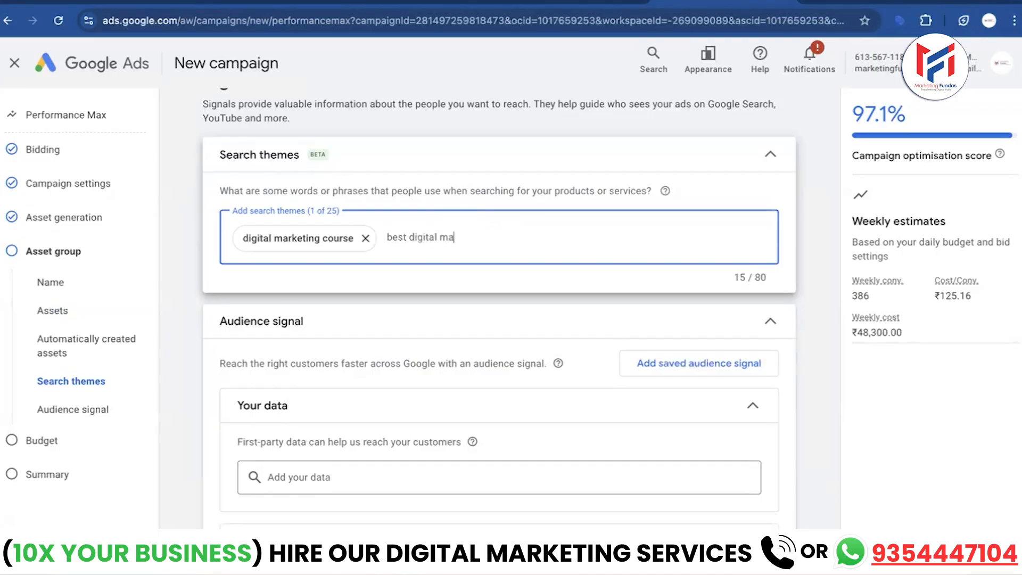
type("rketing course with c")
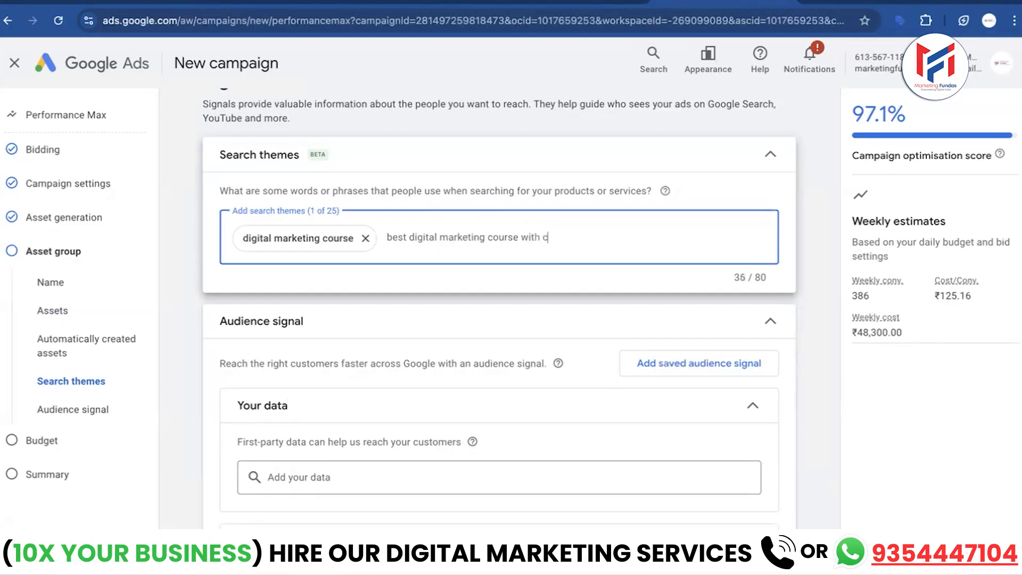
type("ertification")
key("Return")
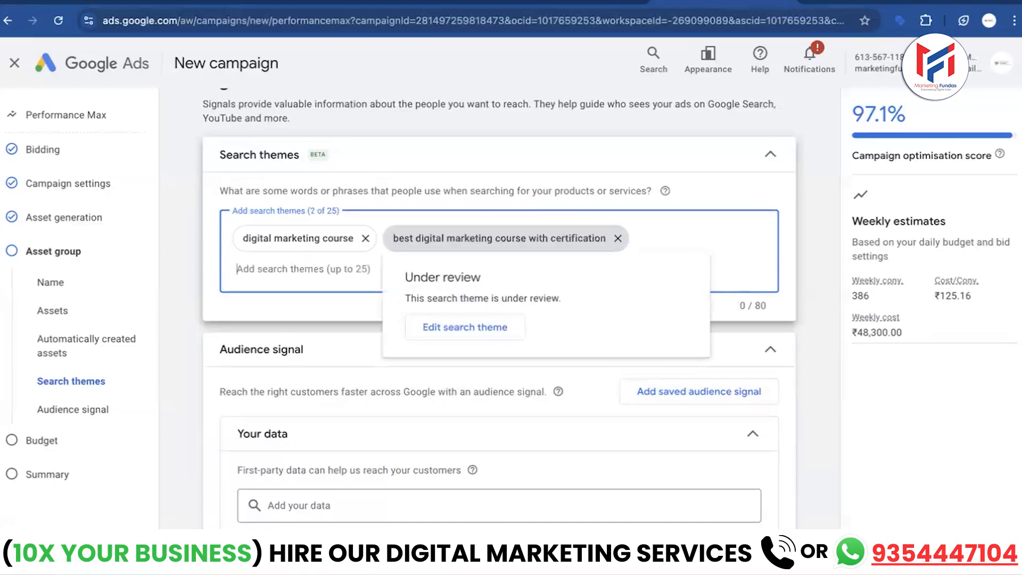
type("digital")
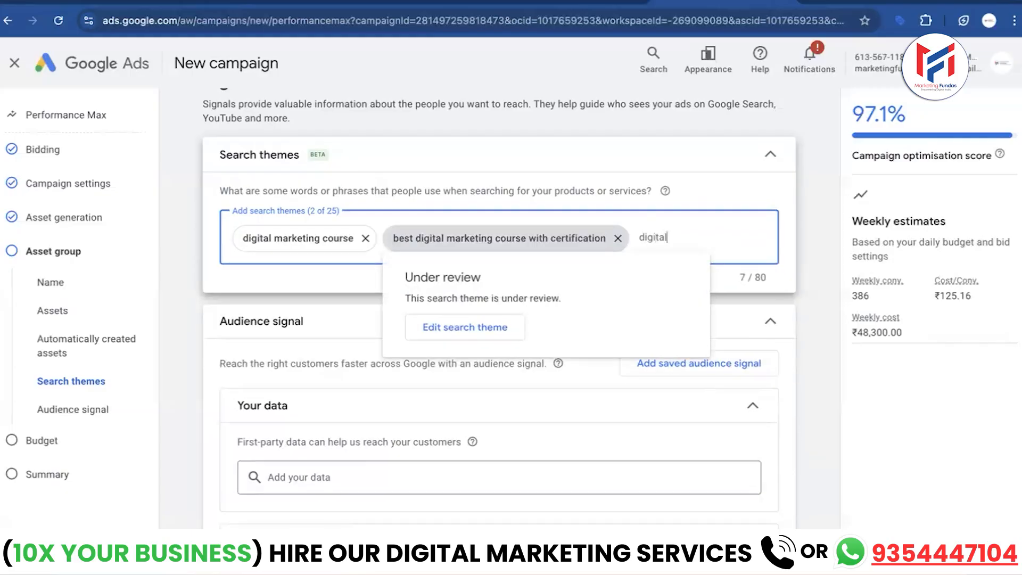
type(" marketing classes online")
key("Return")
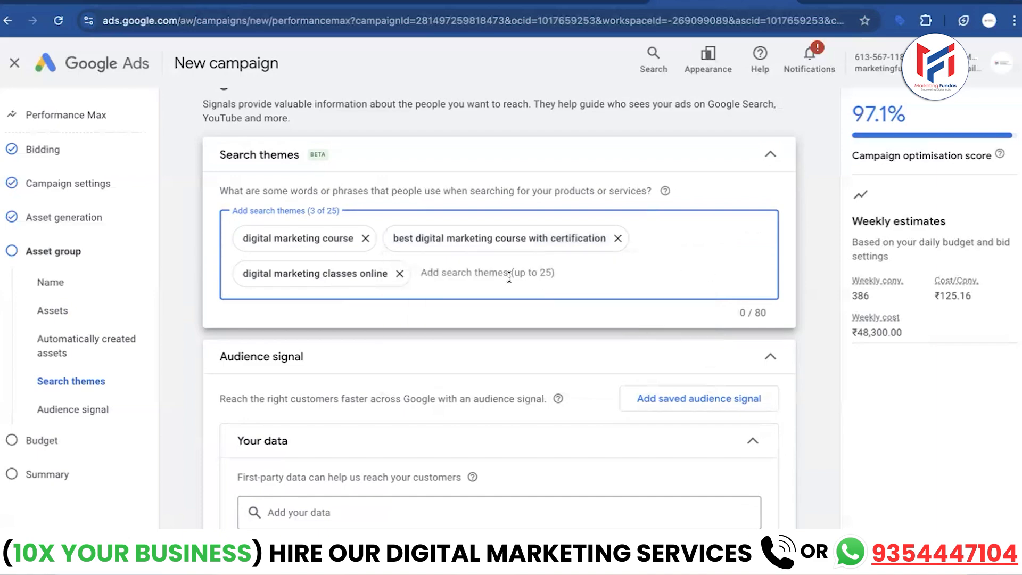
- Add the search themes "google ads course" and "meta ads course"
type("googl")
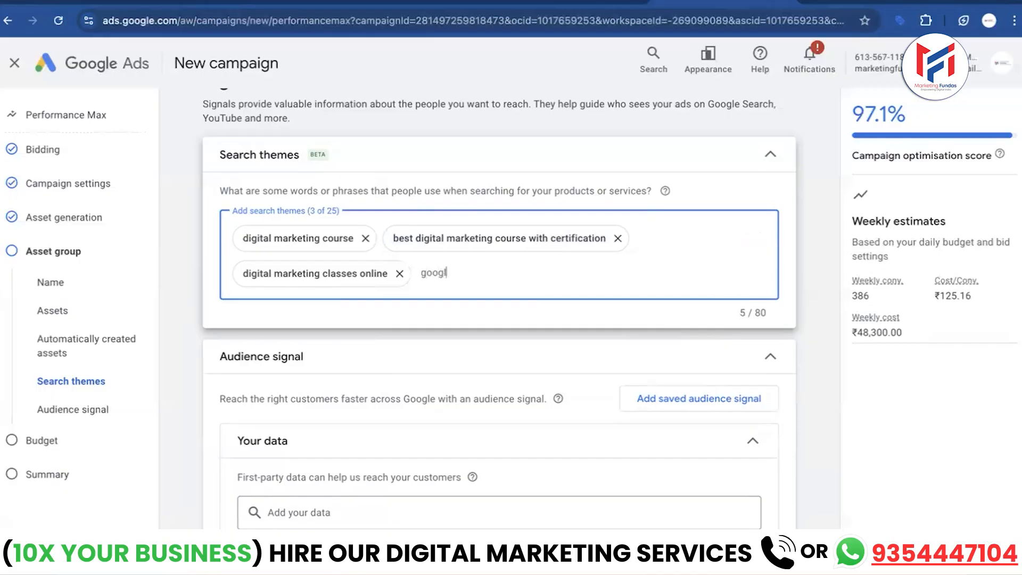
type("e ads course")
key("Return")
type("meta ")
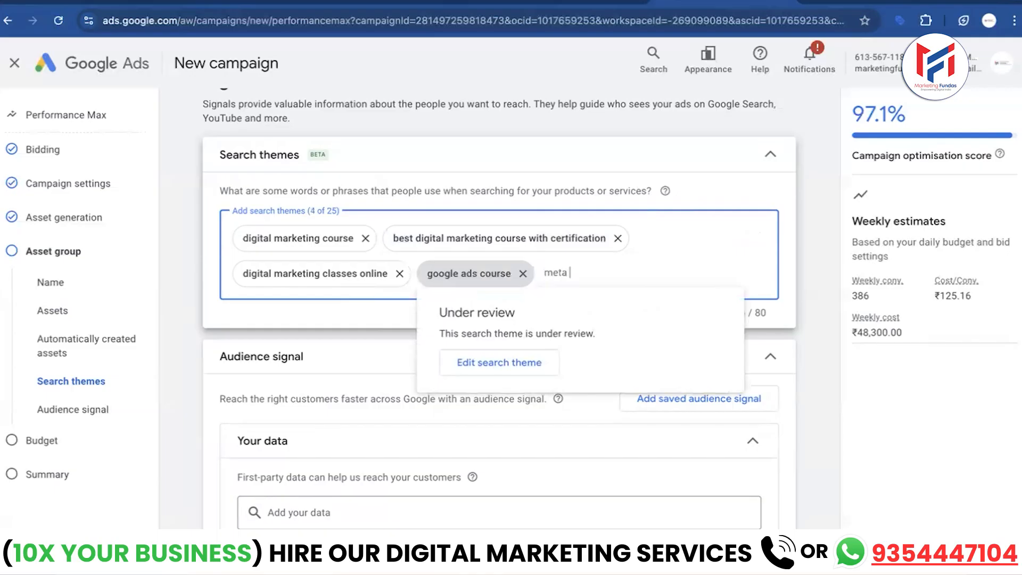
type("ads course")
key("Return")
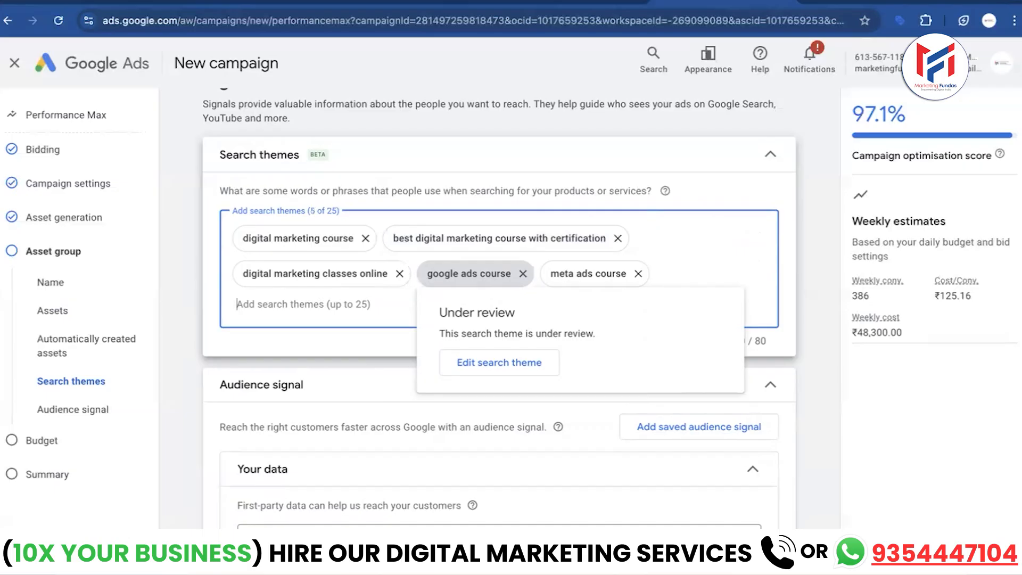
- Enter "digital marketing coaching delhi" as a further search theme and leave the search themes field
type("digit")
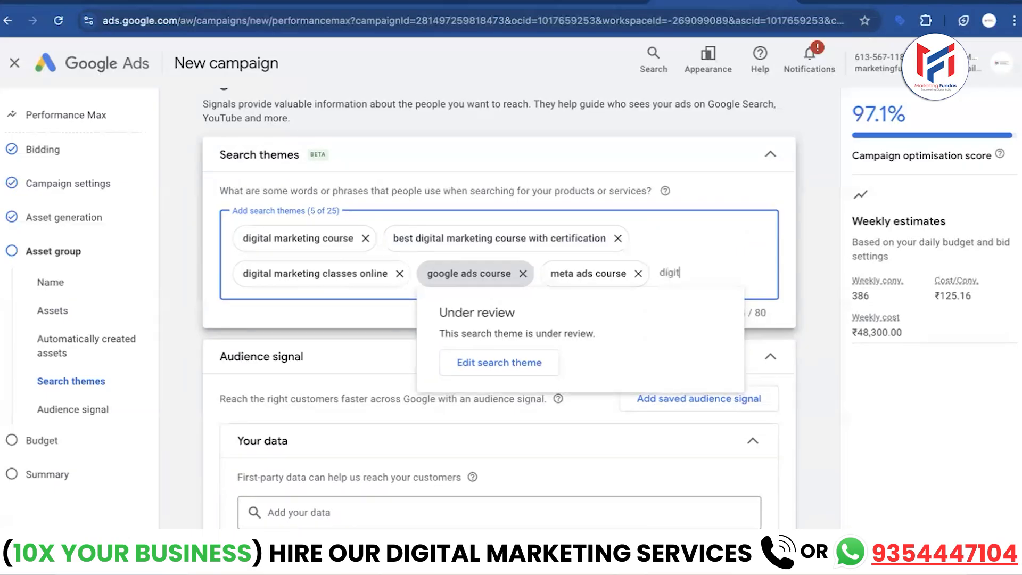
type("al marketing coaching delhi")
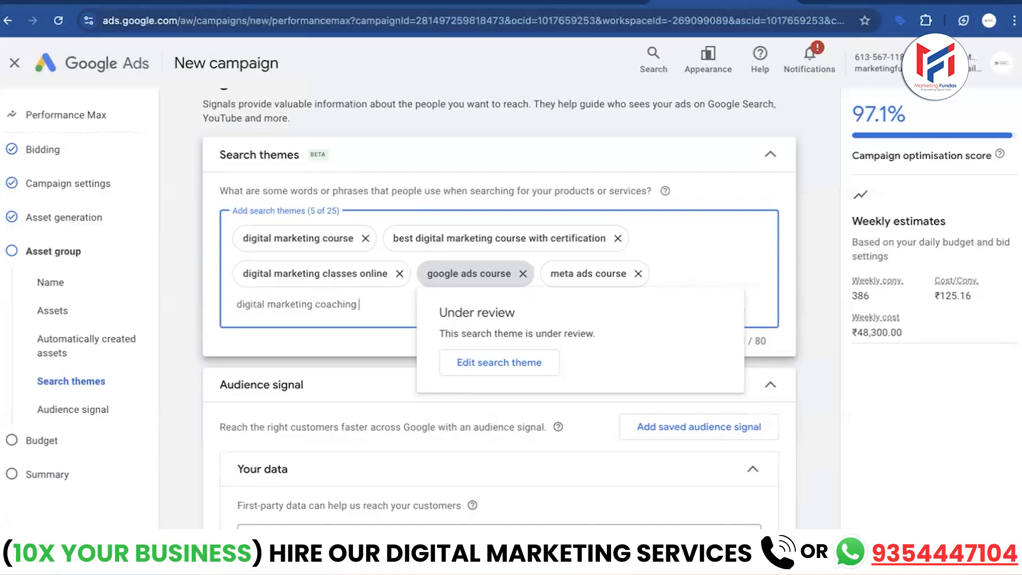
left_click(768, 258)
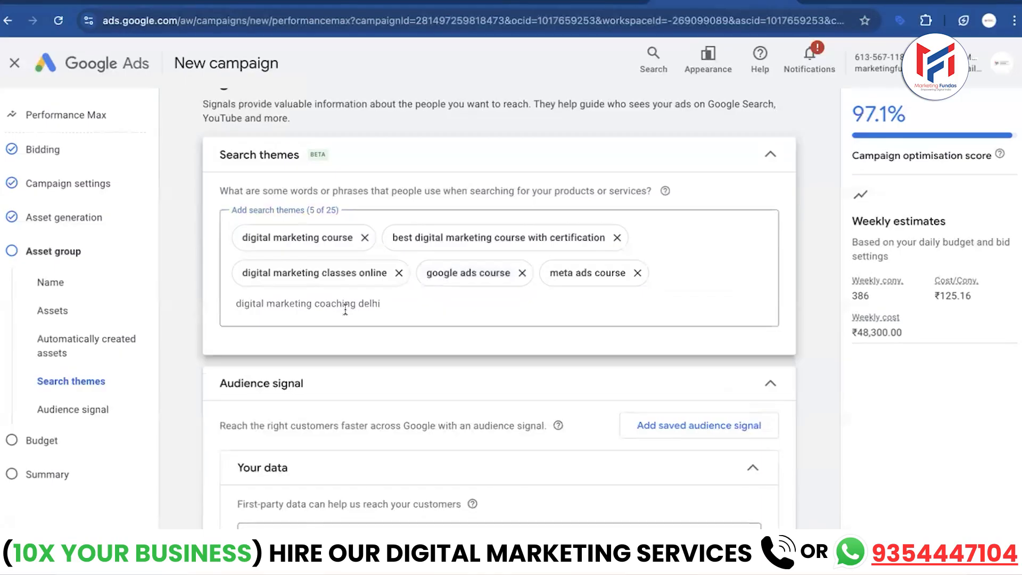
scroll(345, 310, "down", 4)
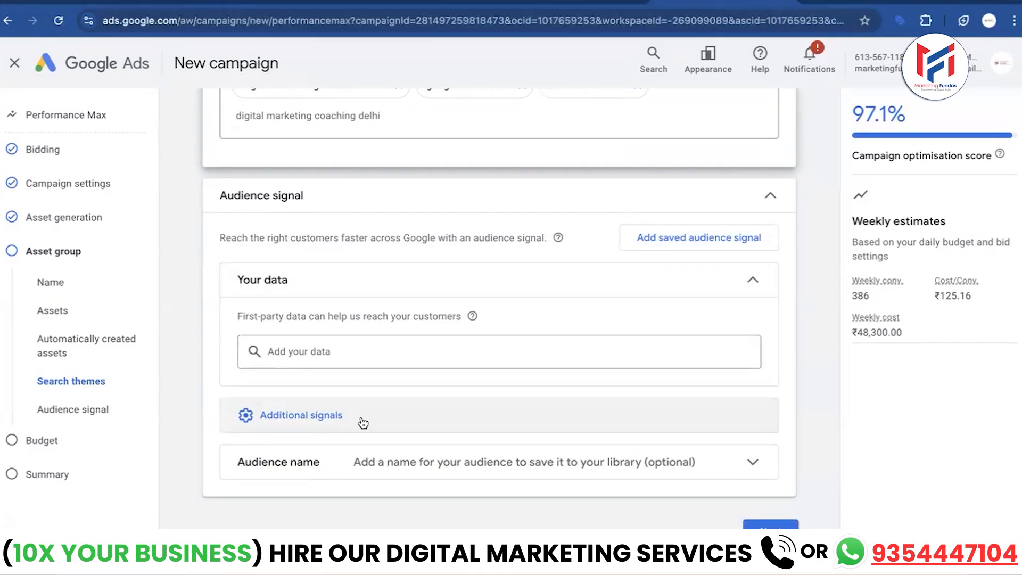
- Add the interests and demographics sections to the audience signal, set the age range to 18–34, and continue to the budget
left_click(363, 424)
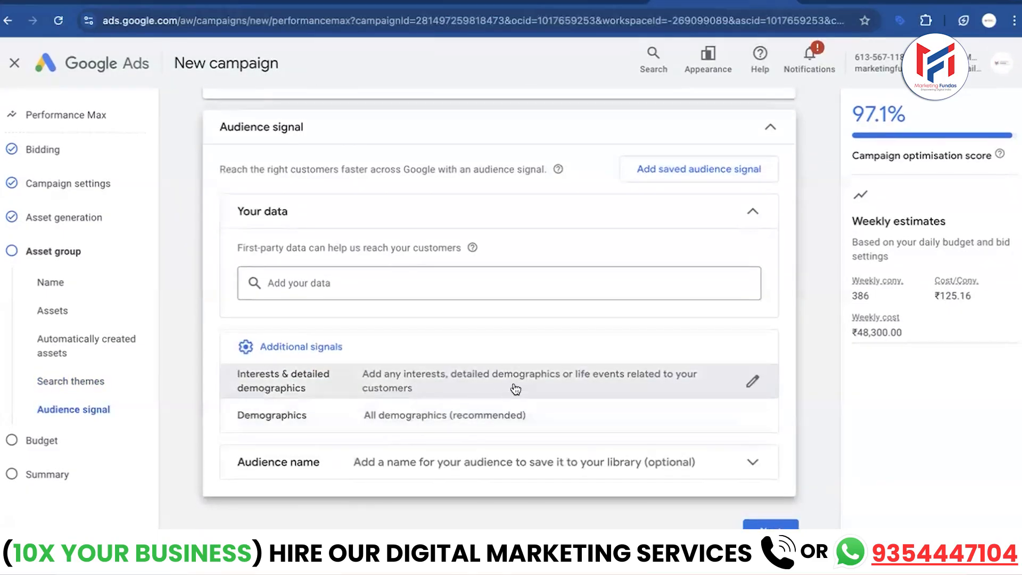
left_click(514, 389)
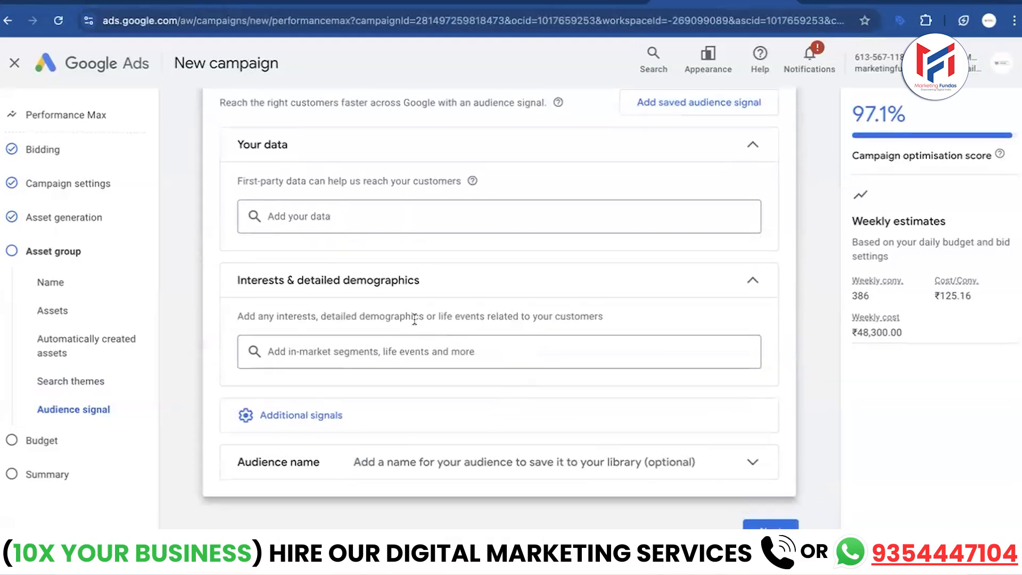
left_click(392, 420)
left_click(434, 417)
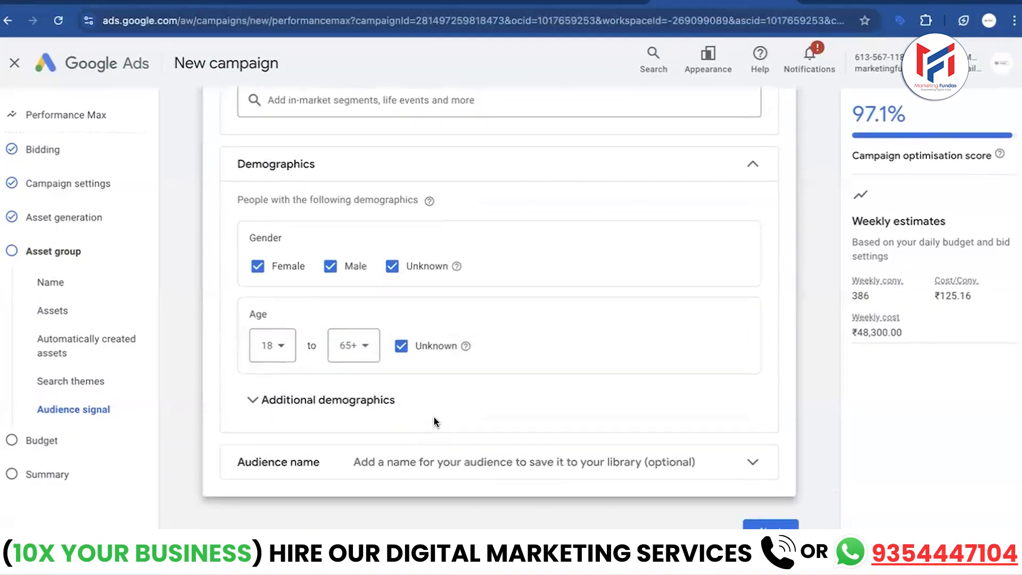
left_click(330, 347)
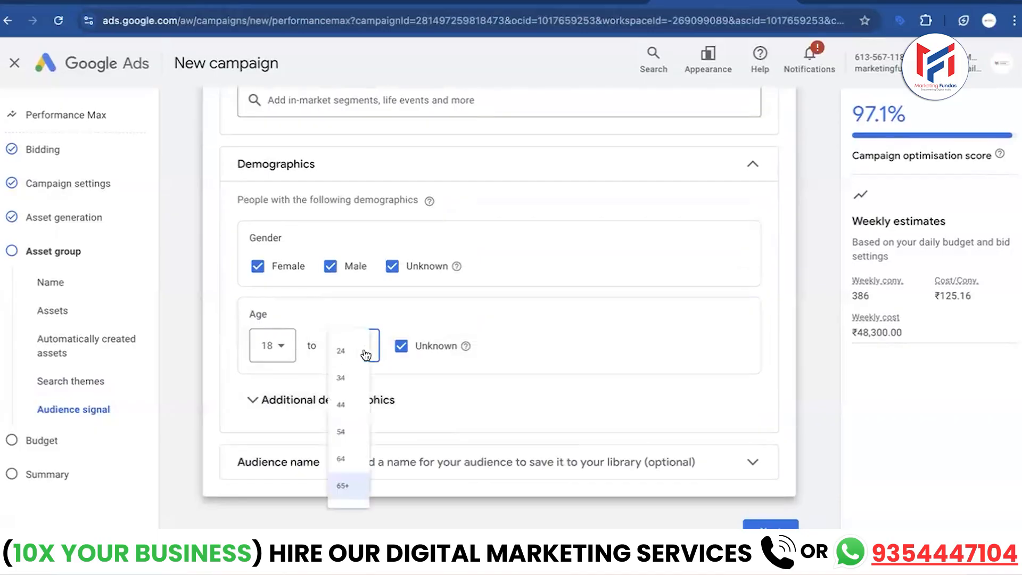
left_click(348, 394)
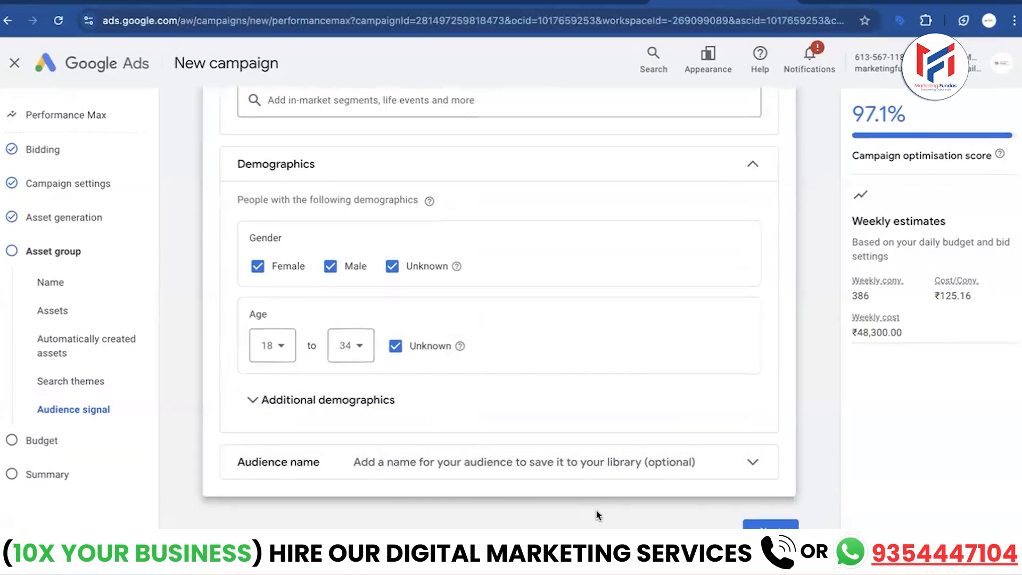
left_click(762, 525)
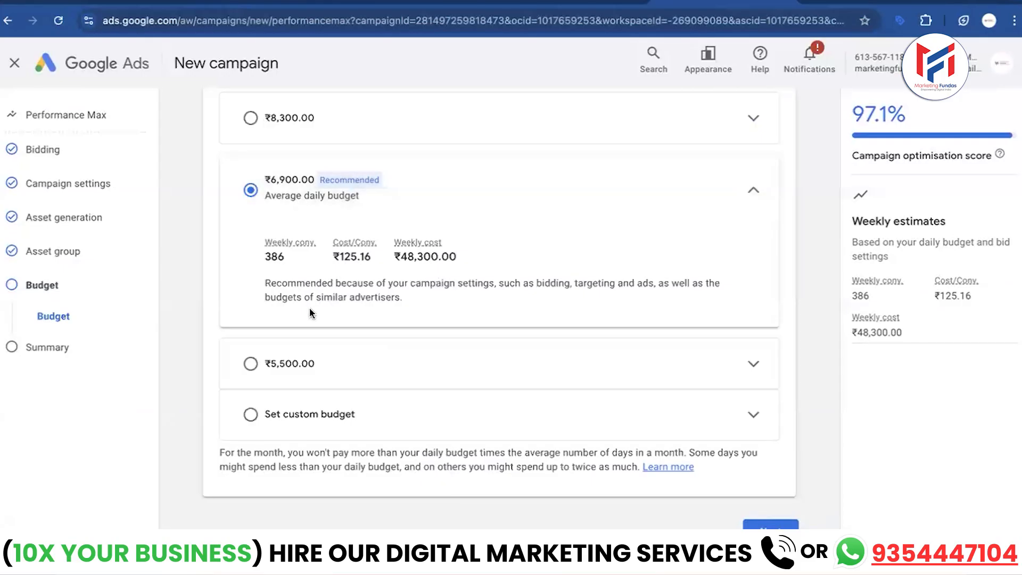
- Set a custom average daily budget of ₹4,000 for the campaign and continue to the summary
left_click(251, 417)
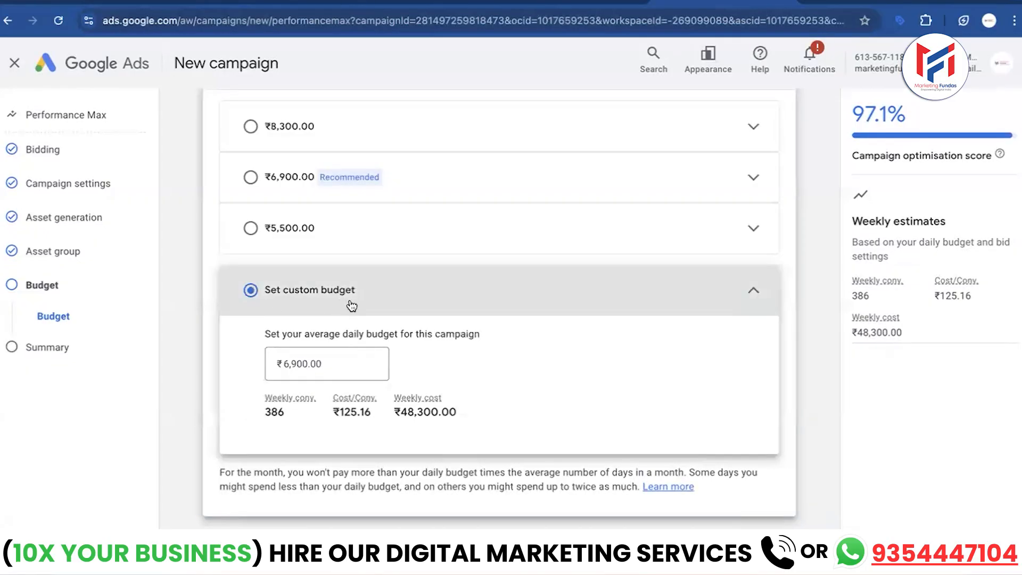
left_click(314, 360)
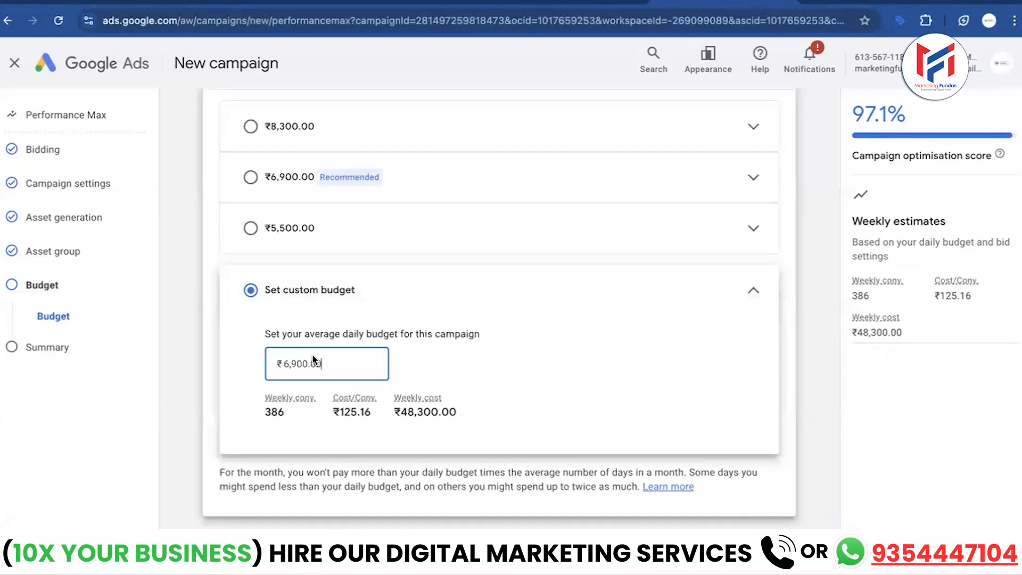
type("5000")
key("BackSpace")
key("BackSpace")
key("BackSpace")
key("BackSpace")
key("BackSpace")
key("BackSpace")
key("BackSpace")
key("BackSpace")
key("BackSpace")
key("BackSpace")
key("BackSpace")
key("BackSpace")
type("4000")
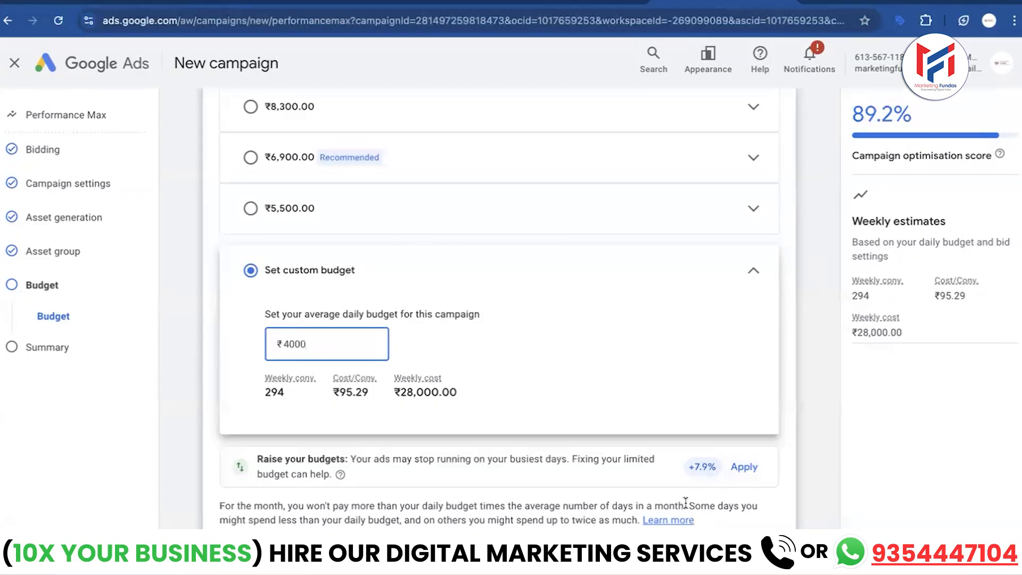
scroll(685, 503, "down", 2)
left_click(770, 524)
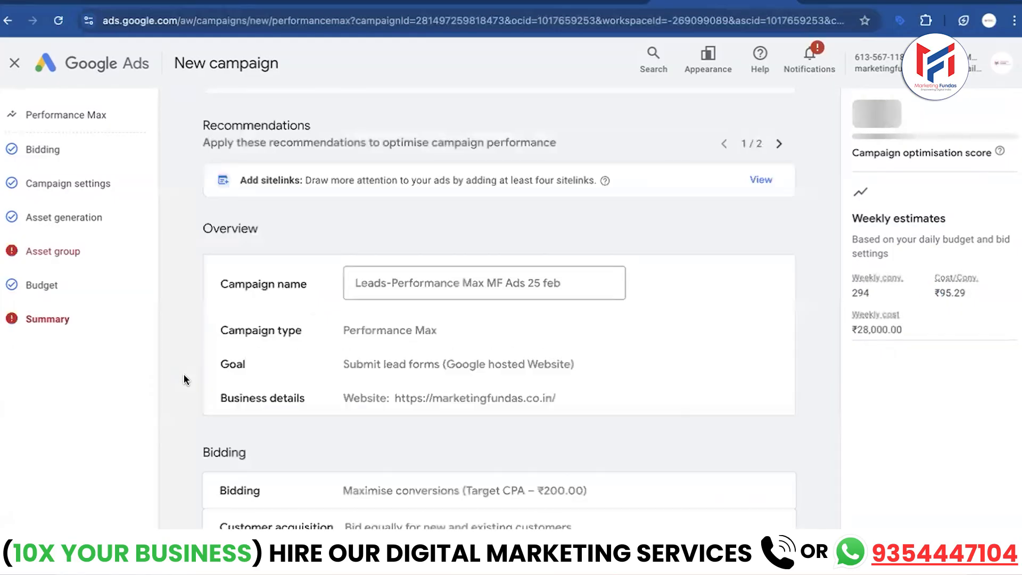
- Return to the asset group from the landscape image error and add the horizontal image "new digitak marketing 600 314" to its images
scroll(185, 379, "down", 10)
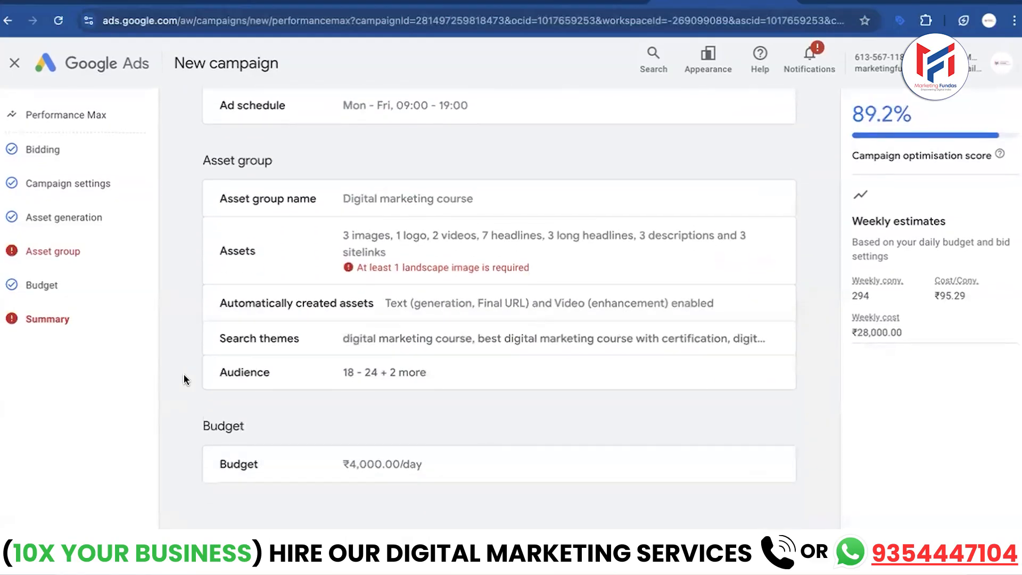
left_click(482, 274)
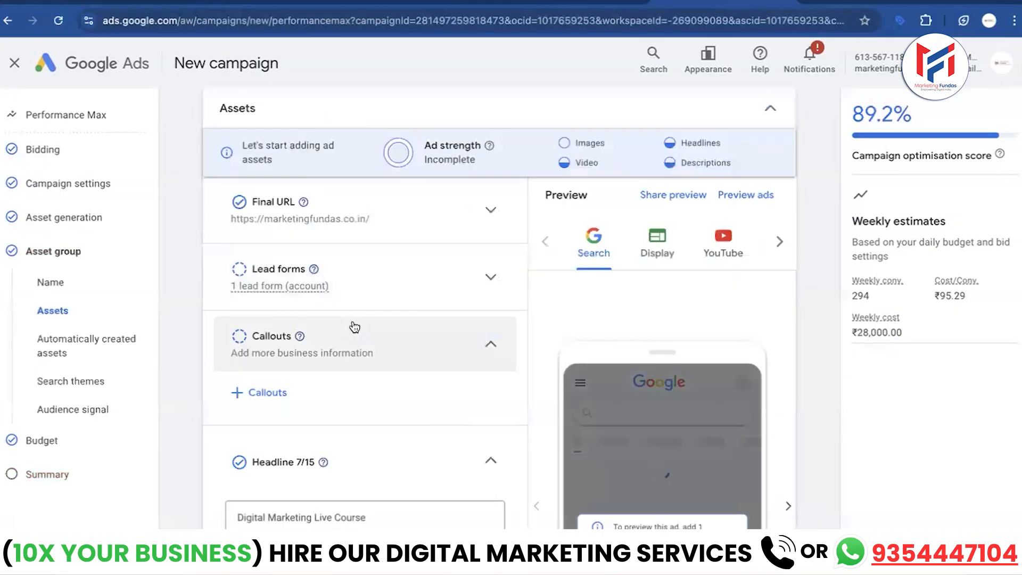
scroll(349, 327, "down", 10)
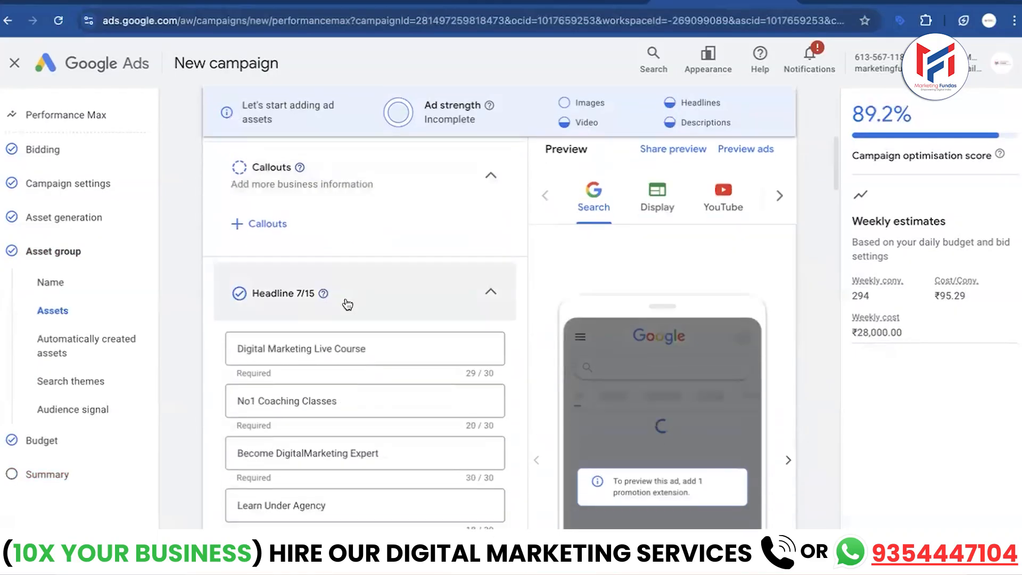
scroll(347, 302, "down", 10)
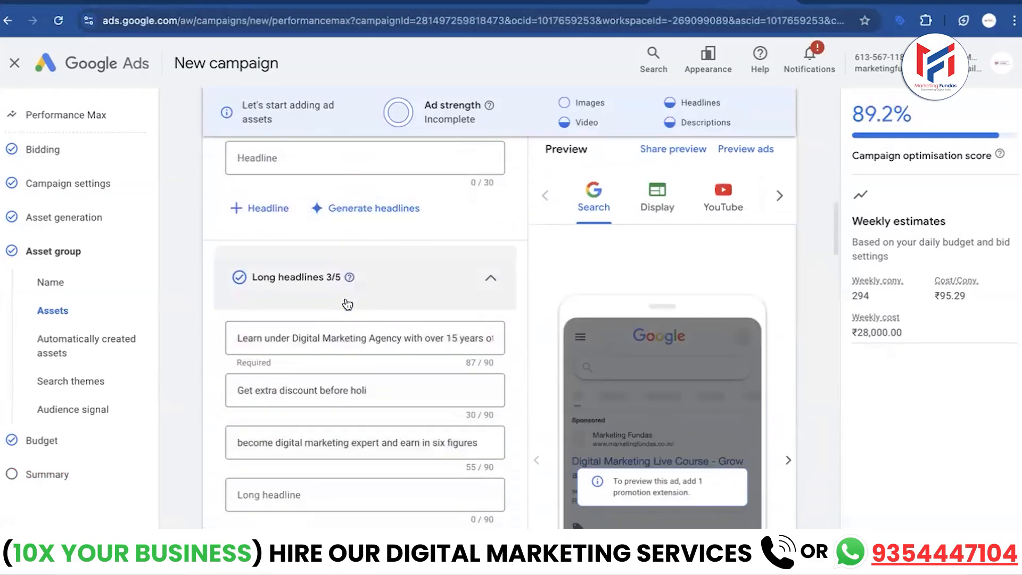
scroll(347, 304, "down", 6)
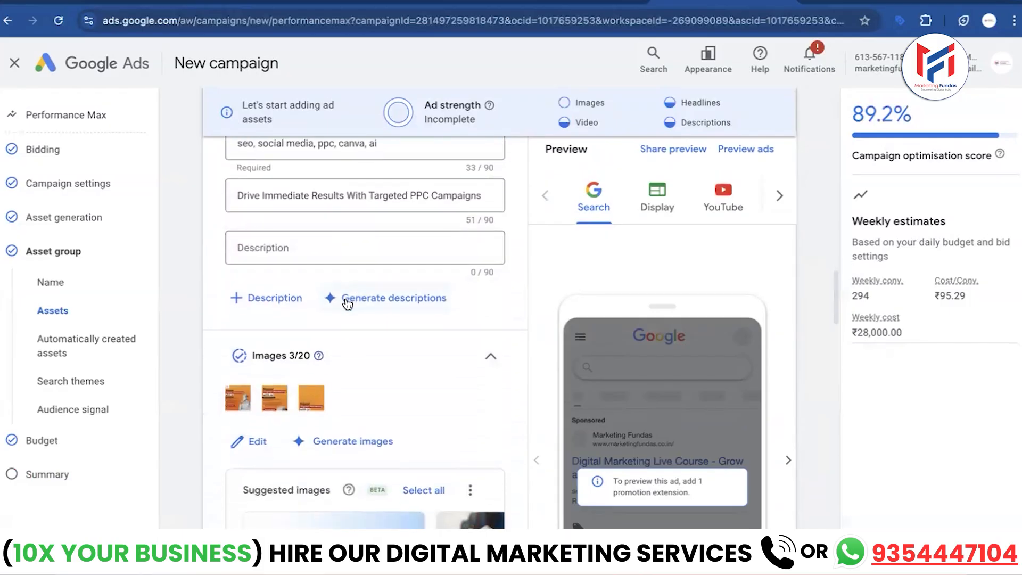
scroll(347, 304, "down", 4)
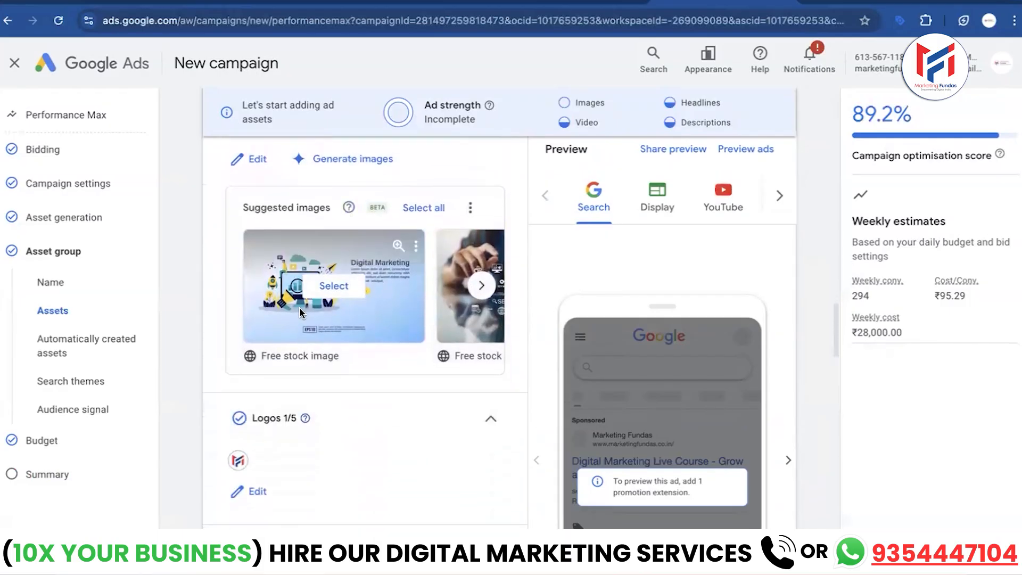
scroll(320, 243, "up", 2)
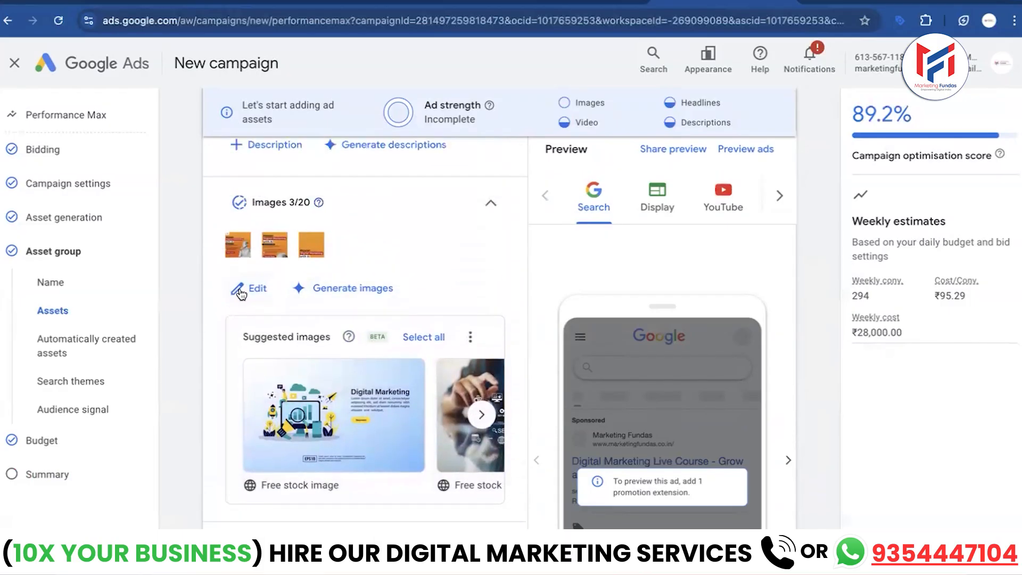
left_click(239, 289)
left_click(527, 169)
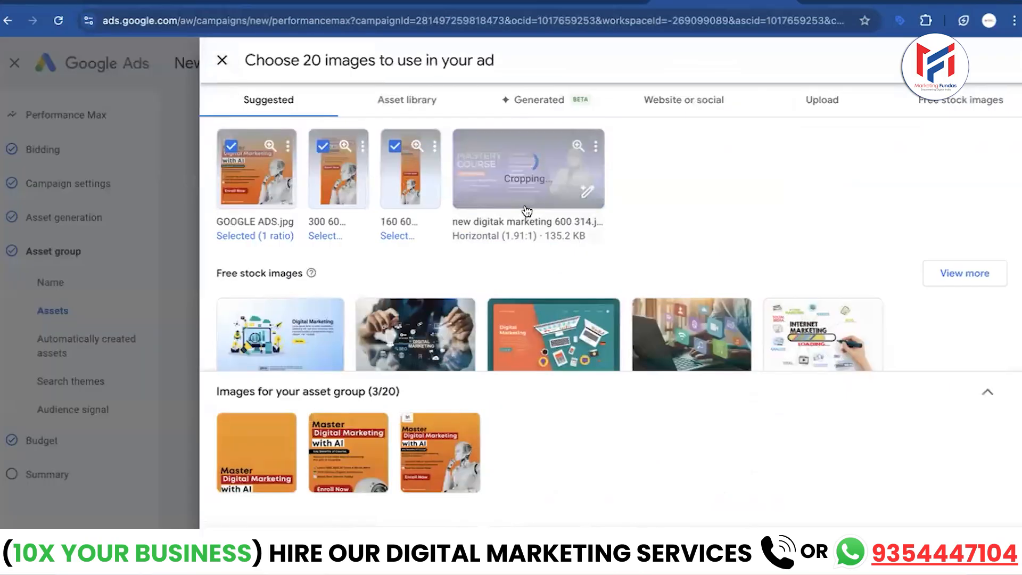
left_click(237, 547)
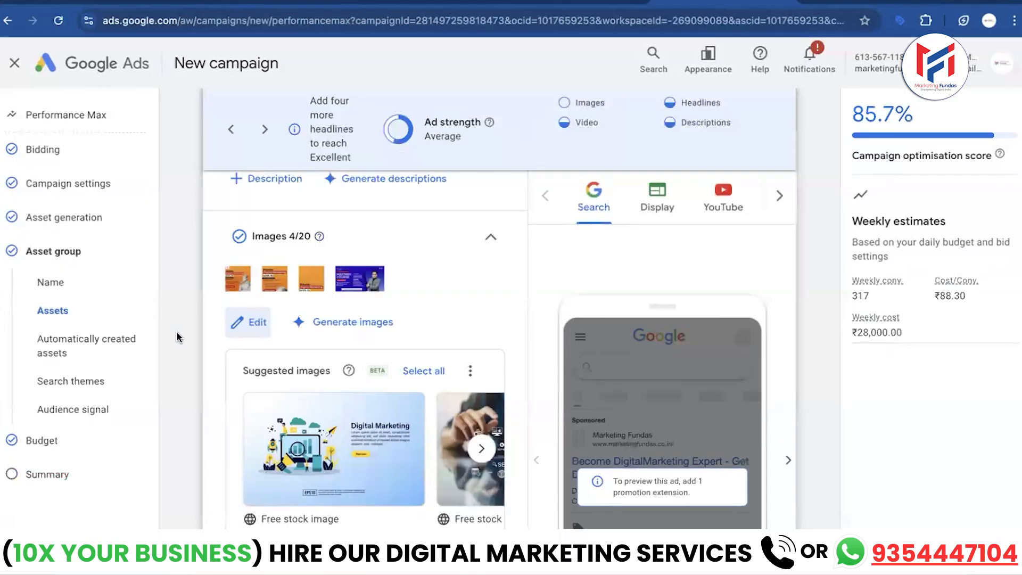
- Proceed from the asset group through the budget page to the campaign summary
scroll(186, 370, "down", 6)
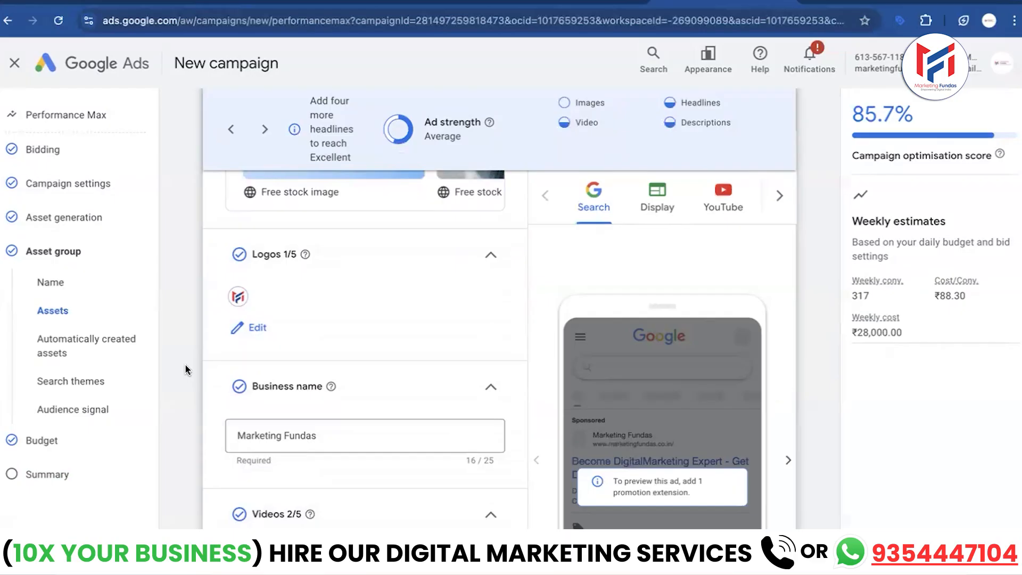
scroll(186, 370, "down", 15)
scroll(186, 370, "down", 8)
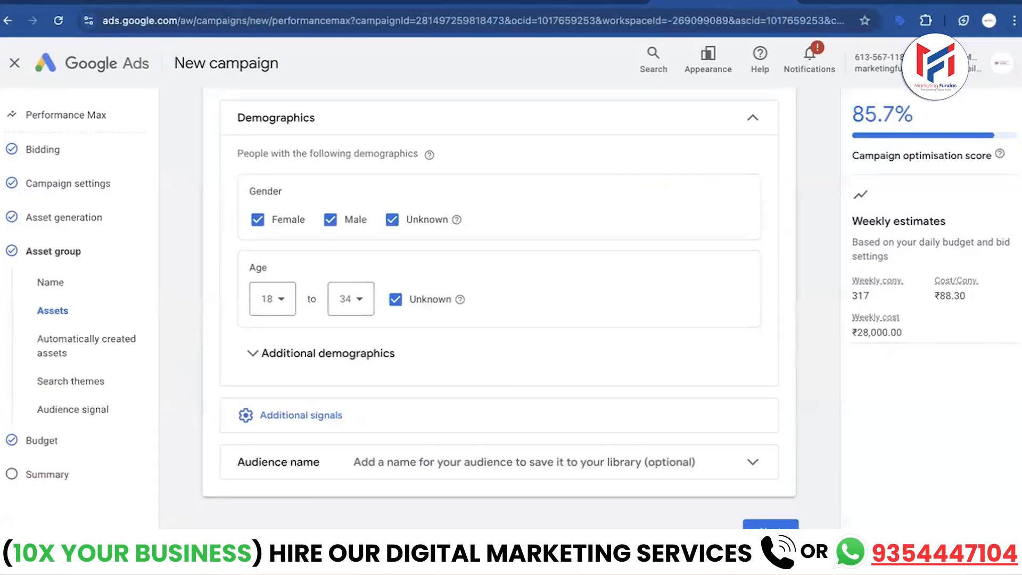
left_click(769, 523)
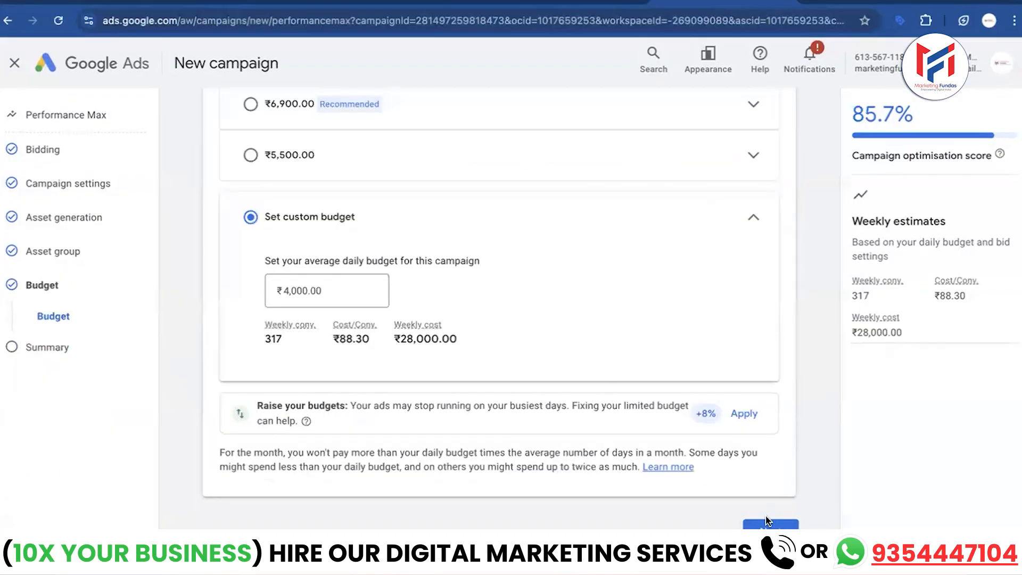
left_click(769, 523)
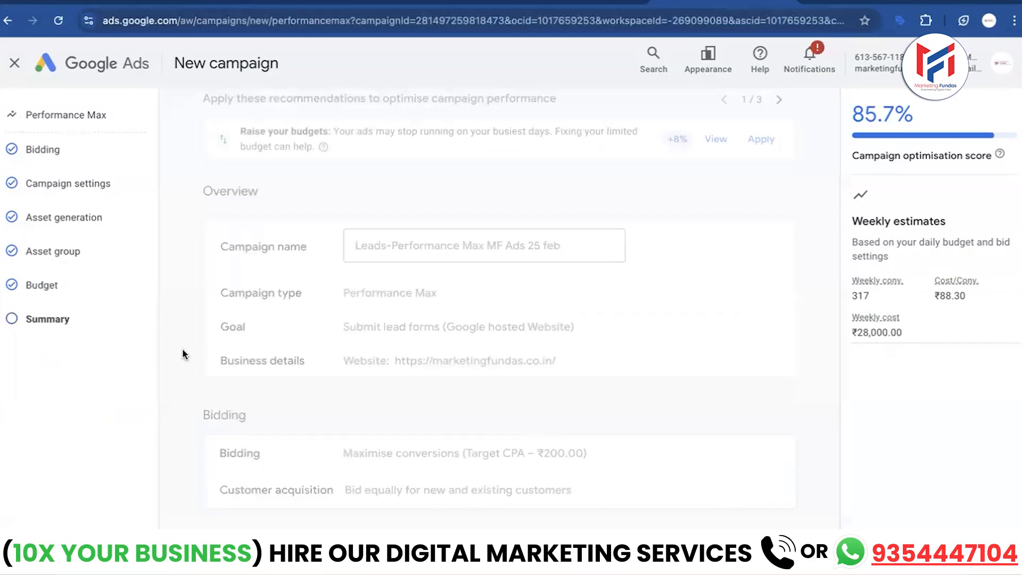
- Review the campaign summary from overview to budget and publish the campaign
scroll(184, 354, "down", 1)
scroll(184, 354, "up", 3)
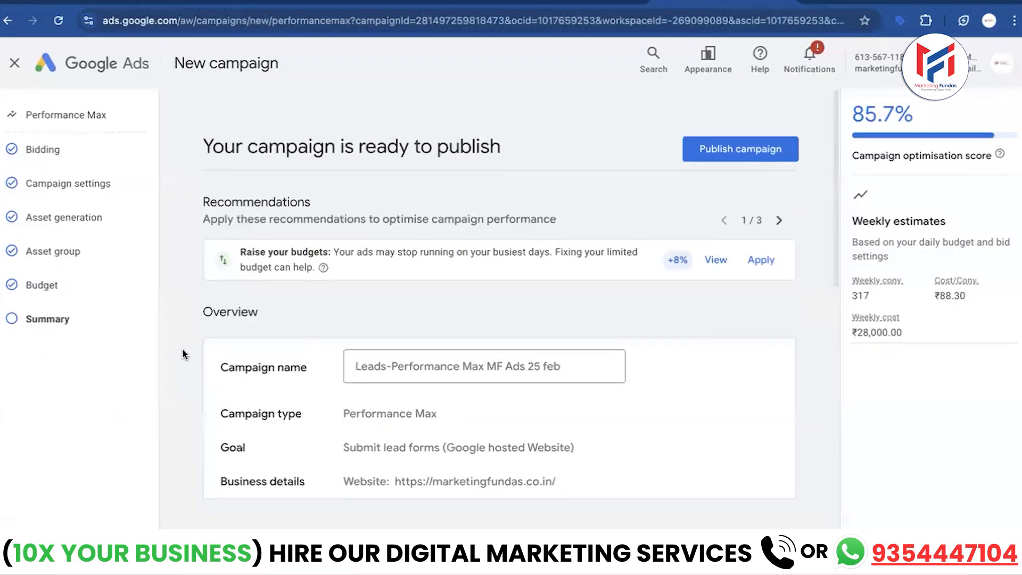
scroll(263, 375, "down", 1)
scroll(263, 375, "down", 8)
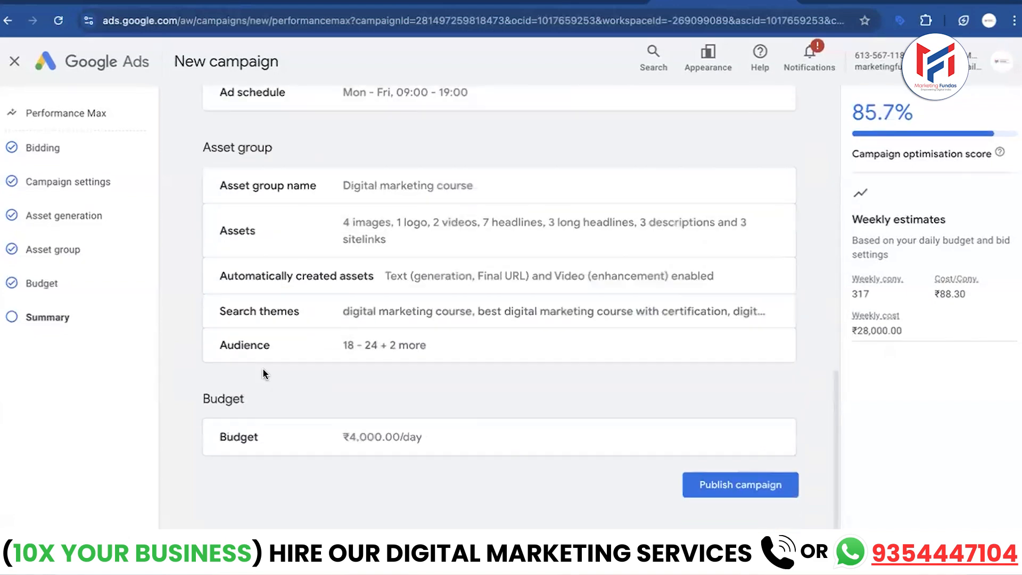
scroll(263, 372, "up", 9)
scroll(263, 373, "up", 1)
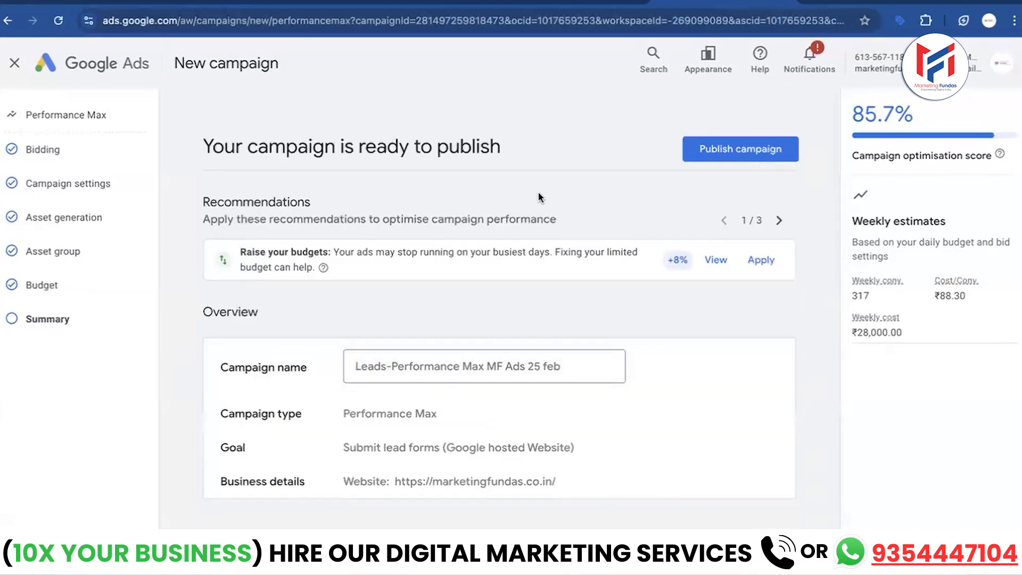
left_click(772, 150)
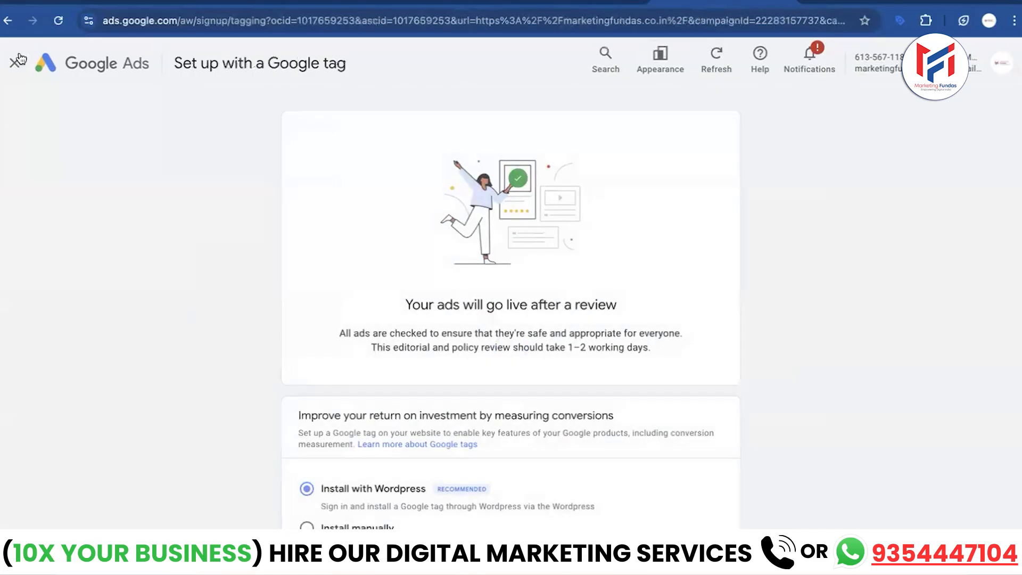
- Close the Google tag setup and open the campaigns list to check the entry for the published Performance Max campaign
left_click(14, 64)
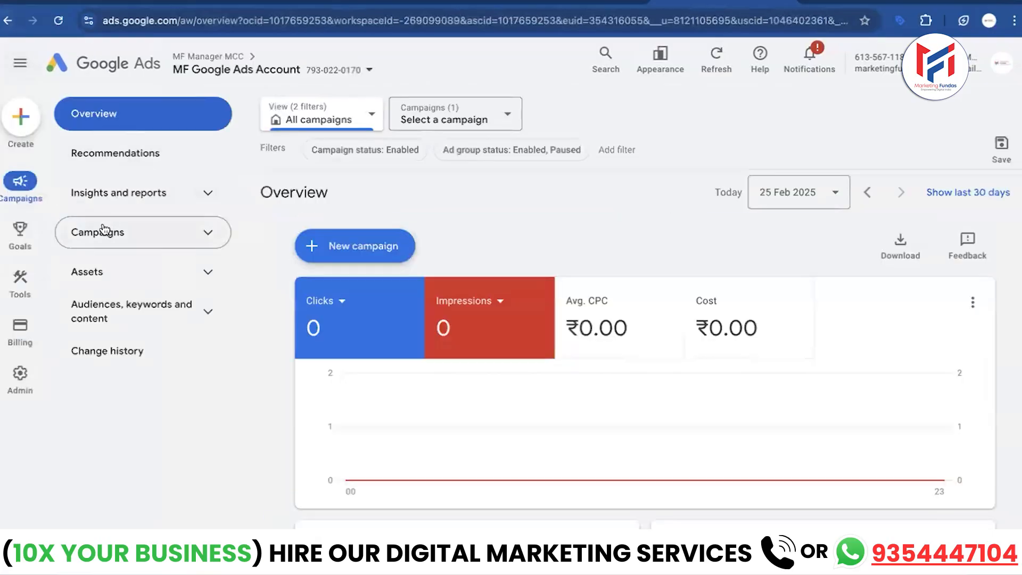
left_click(104, 229)
left_click(122, 272)
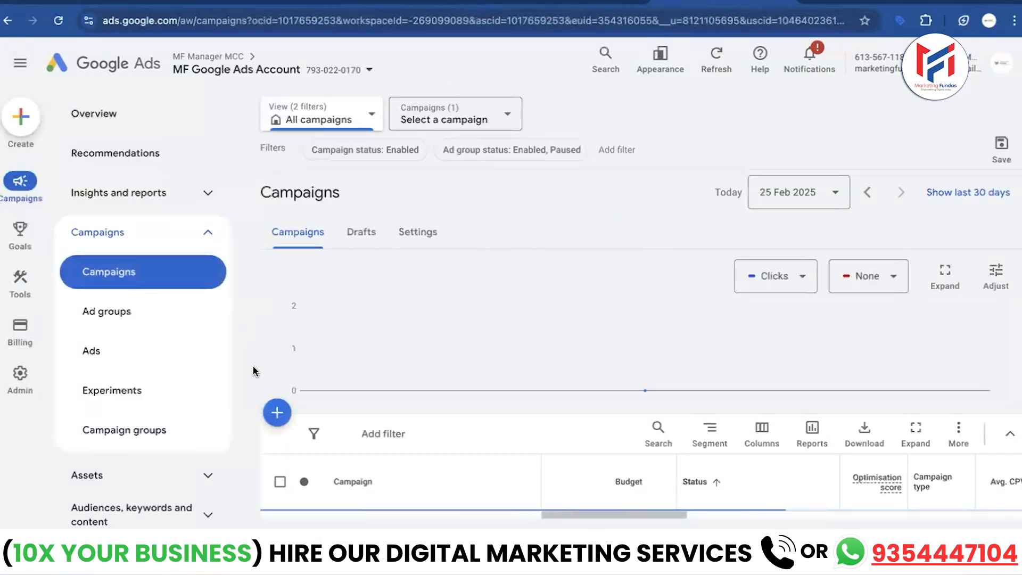
scroll(254, 371, "down", 3)
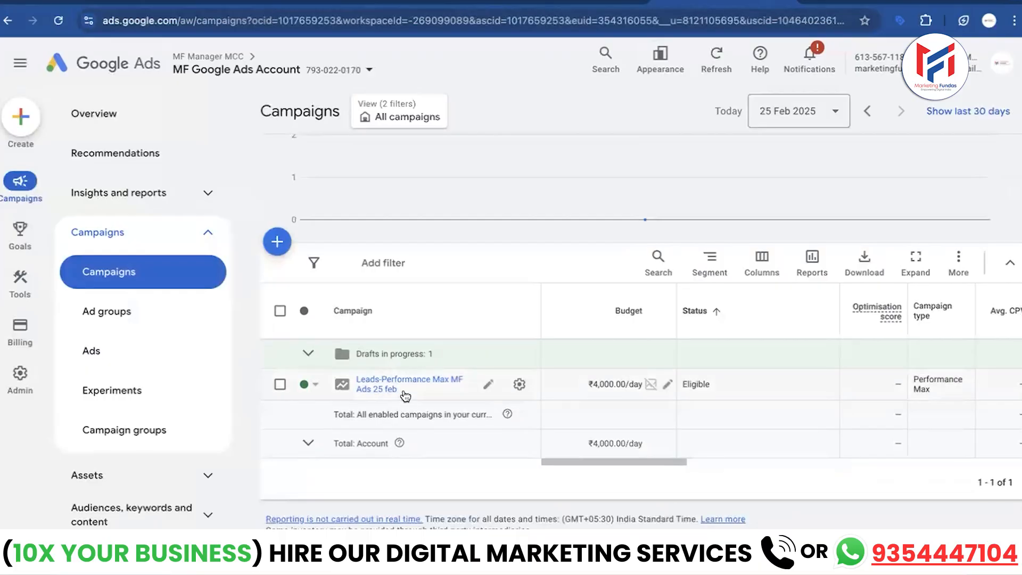